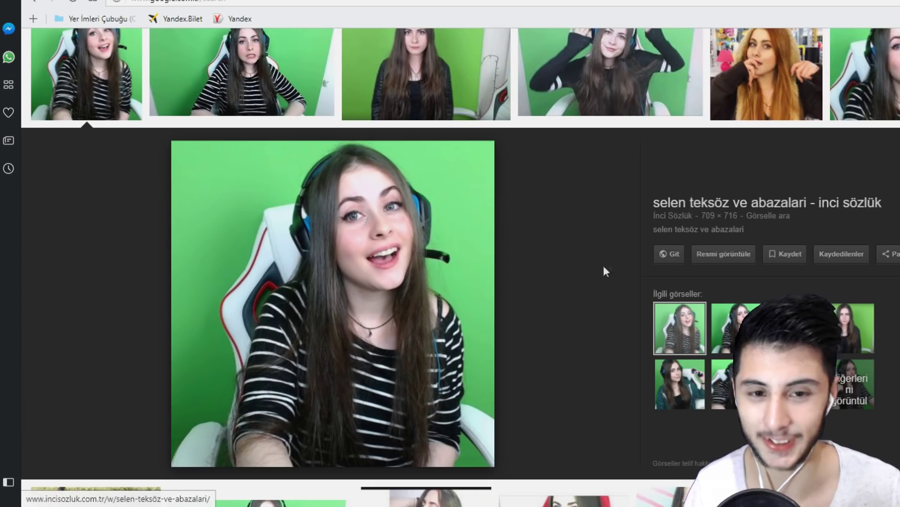
# Step: Open the headset portrait at full size from the image results and copy the image
pyautogui.click(724, 254)
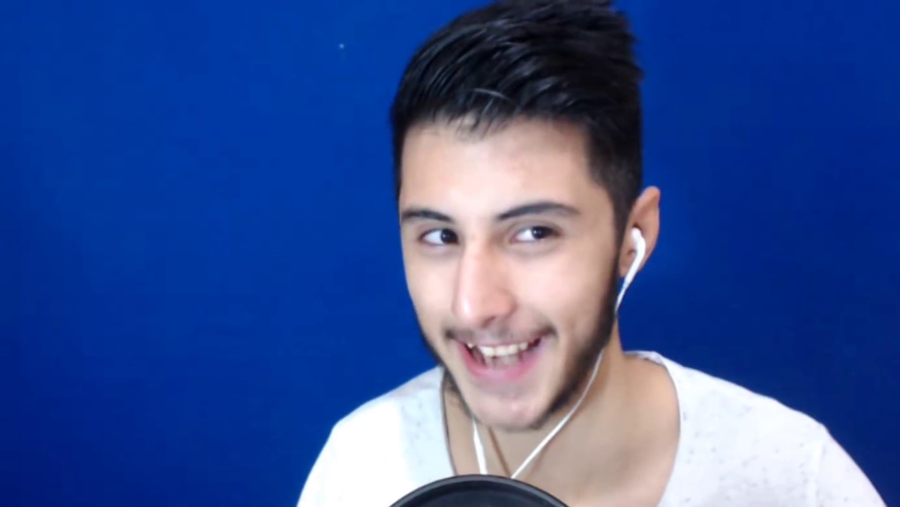
pyautogui.rightClick(483, 175)
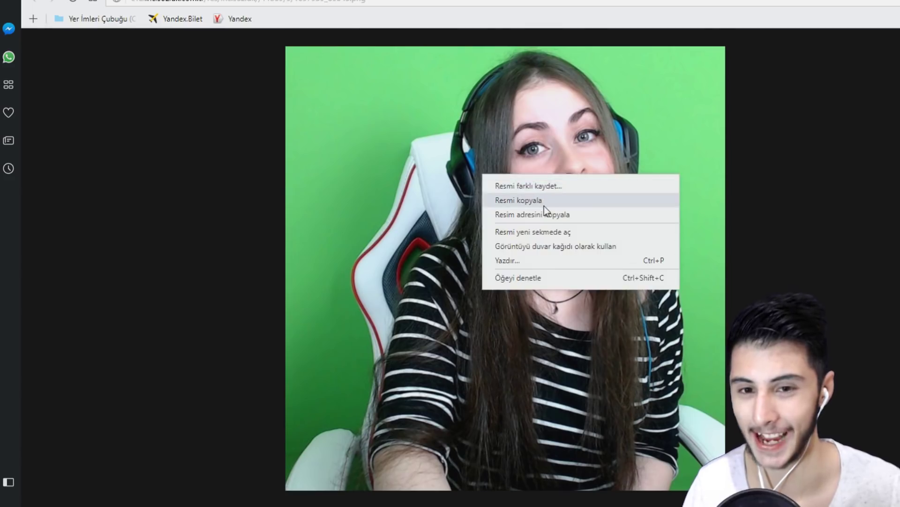
pyautogui.click(544, 205)
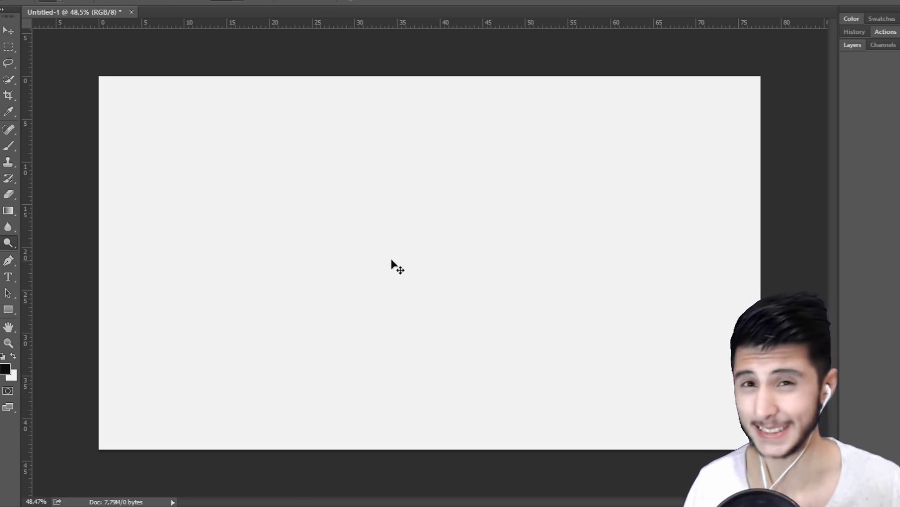
# Step: Paste the copied portrait into the blank document in Photoshop and enlarge it to fill the canvas height
pyautogui.hotkey('ctrl', 'v')
pyautogui.hotkey('ctrl', 't')
pyautogui.moveTo(536, 370); pyautogui.dragTo(597, 426)
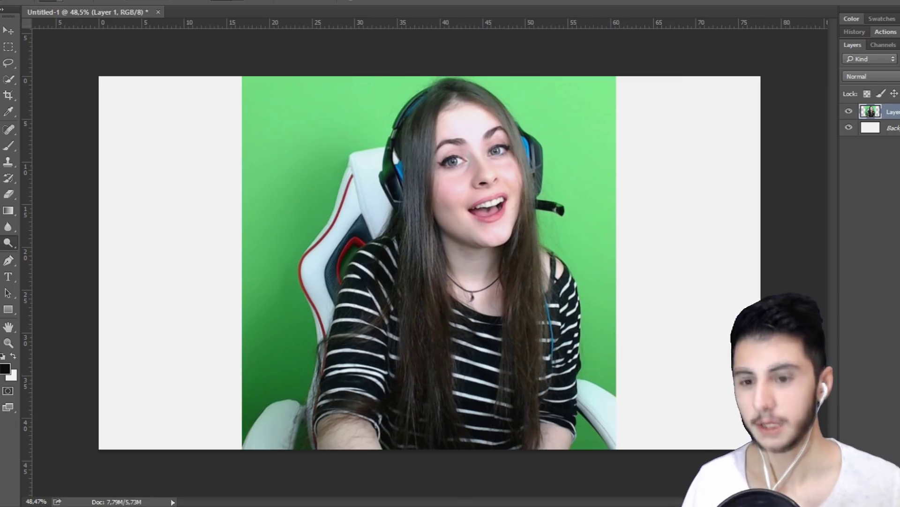
# Step: Sample the dark colour inside the mouth for the Brush tool, adjust the brush, and dab it over the centre of the mouth
pyautogui.moveTo(552, 242); pyautogui.dragTo(607, 251)
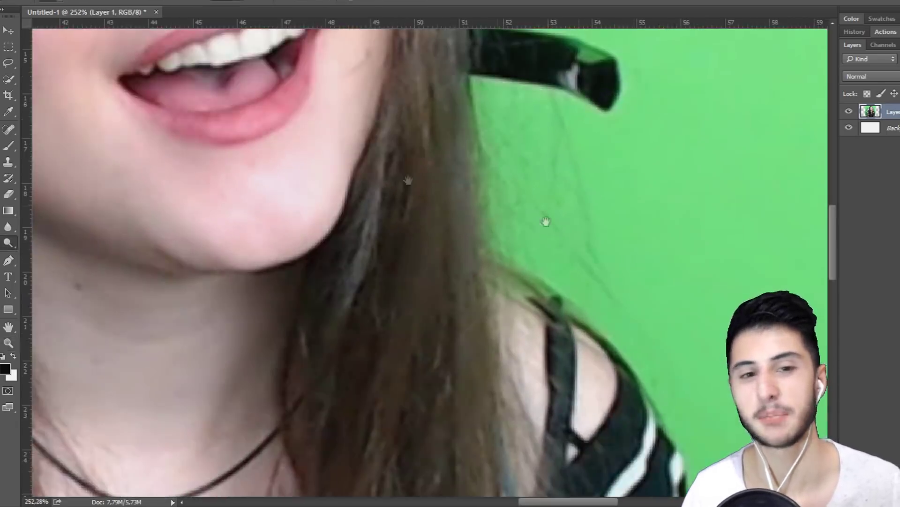
pyautogui.press('o')
pyautogui.moveTo(295, 134); pyautogui.dragTo(458, 297)
pyautogui.press('z')
pyautogui.moveTo(423, 235); pyautogui.dragTo(459, 249)
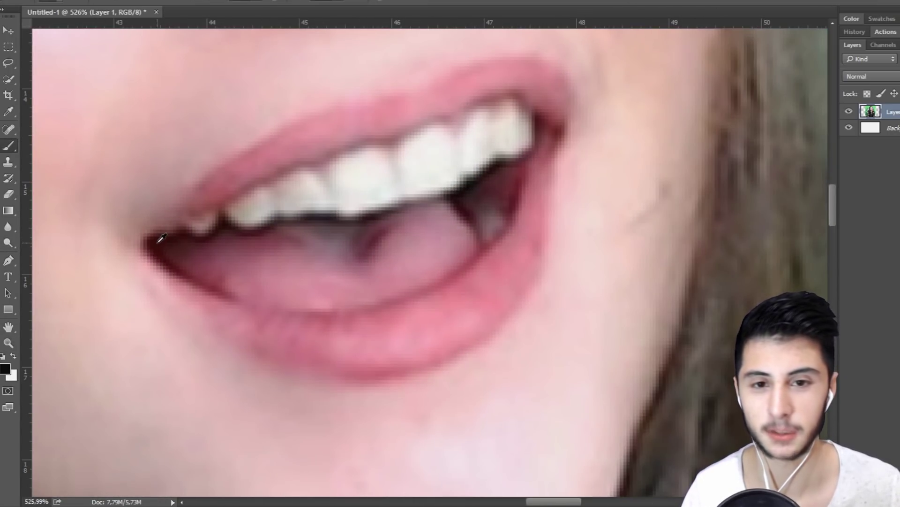
pyautogui.keyDown('alt'); pyautogui.click(474, 188); pyautogui.keyUp('alt')
pyautogui.rightClick(540, 198)
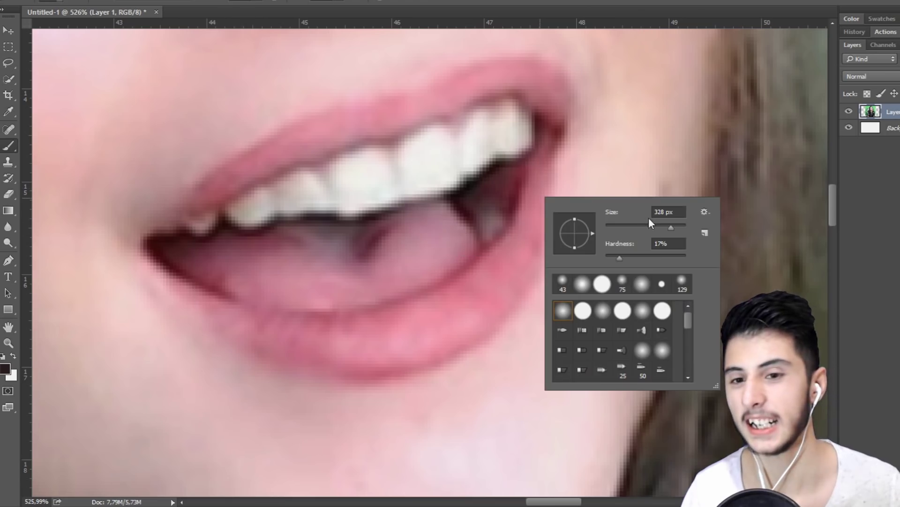
pyautogui.click(382, 212)
pyautogui.rightClick(391, 223)
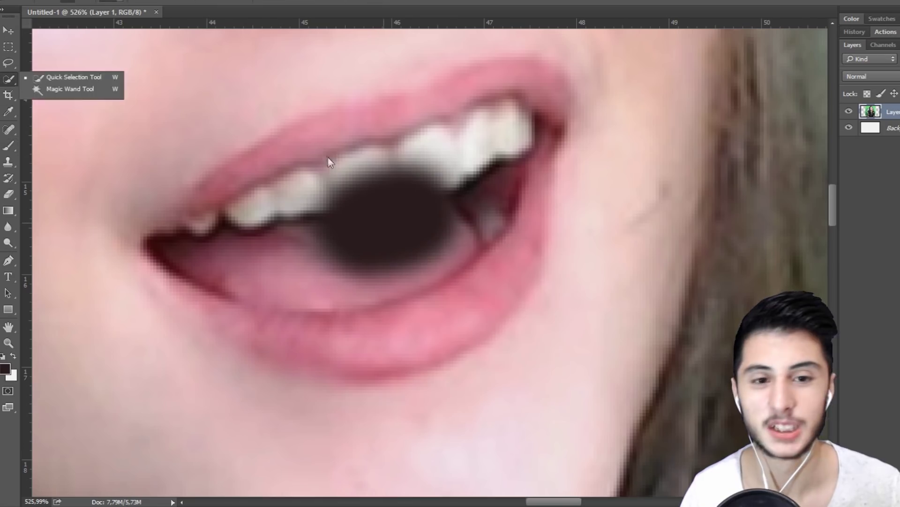
# Step: Select the teeth and mouth interior with Quick Selection and paint the whole selection in the sampled dark colour
pyautogui.moveTo(327, 156); pyautogui.dragTo(420, 123)
pyautogui.press('b')
pyautogui.moveTo(494, 134)
pyautogui.mouseDown()
pyautogui.moveTo(284, 158)
pyautogui.moveTo(477, 138)
pyautogui.moveTo(214, 273)
pyautogui.moveTo(437, 153)
pyautogui.mouseUp()
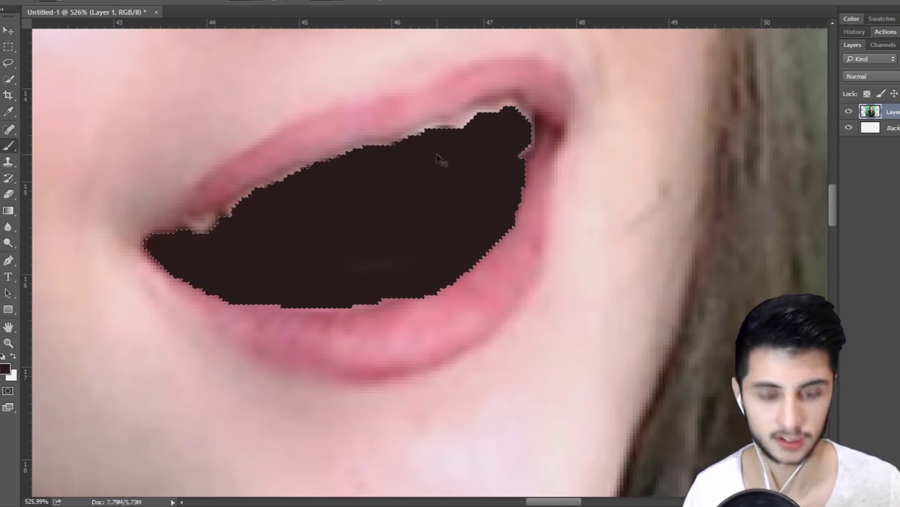
# Step: Paint over the light fringe and jagged edges around the dark mouth opening with the Brush
pyautogui.hotkey('ctrl', '0')
pyautogui.scroll(10, 490, 206)
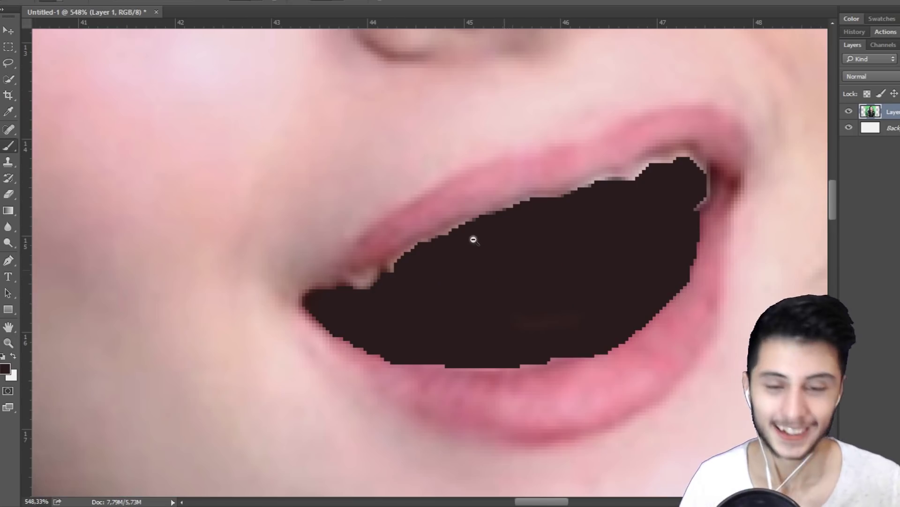
pyautogui.rightClick(483, 245)
pyautogui.click(584, 303)
pyautogui.press('Return')
pyautogui.scroll(7, 400, 301)
pyautogui.moveTo(324, 249); pyautogui.dragTo(399, 208)
pyautogui.moveTo(656, 113); pyautogui.dragTo(424, 169)
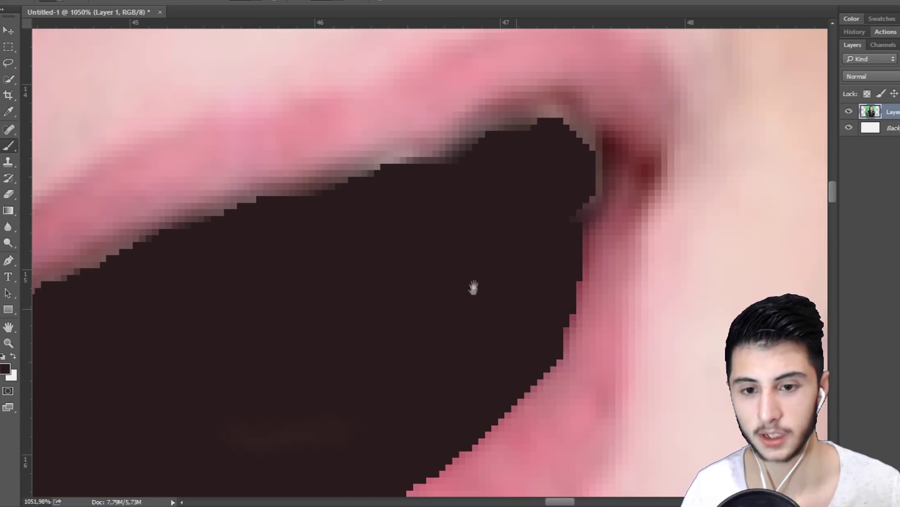
pyautogui.moveTo(474, 288); pyautogui.dragTo(583, 78)
pyautogui.moveTo(235, 206); pyautogui.dragTo(422, 225)
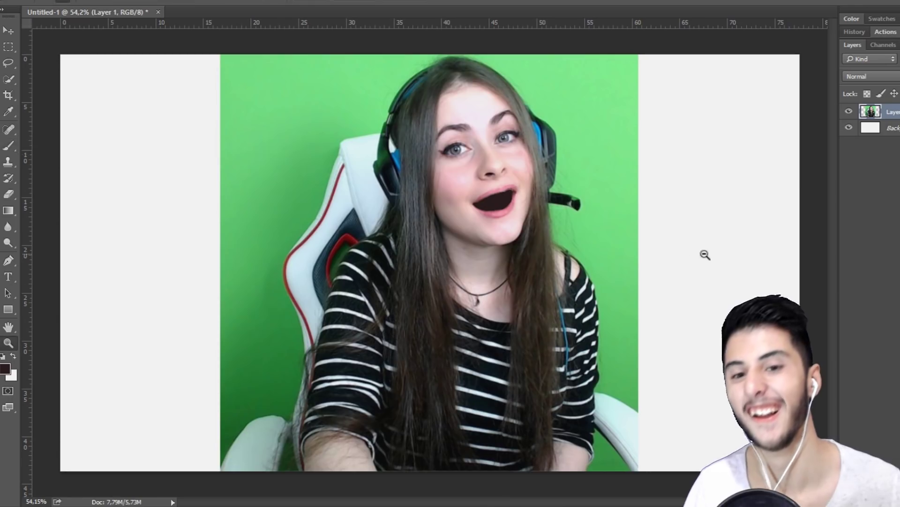
pyautogui.keyDown('alt'); pyautogui.click(705, 254); pyautogui.keyUp('alt')
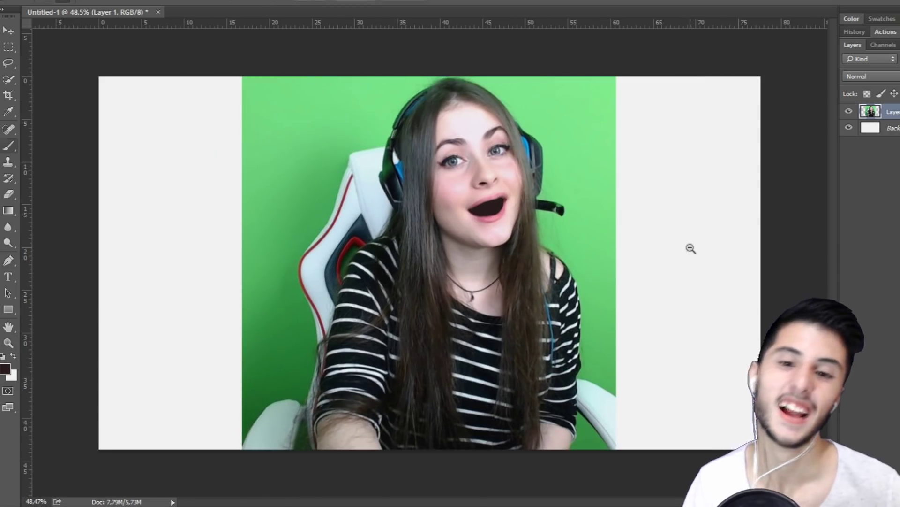
# Step: Select the dark mouth area with the Magic Wand and set the foreground colour to black
pyautogui.press('z')
pyautogui.moveTo(562, 162); pyautogui.dragTo(619, 183)
pyautogui.moveTo(448, 253); pyautogui.dragTo(500, 209)
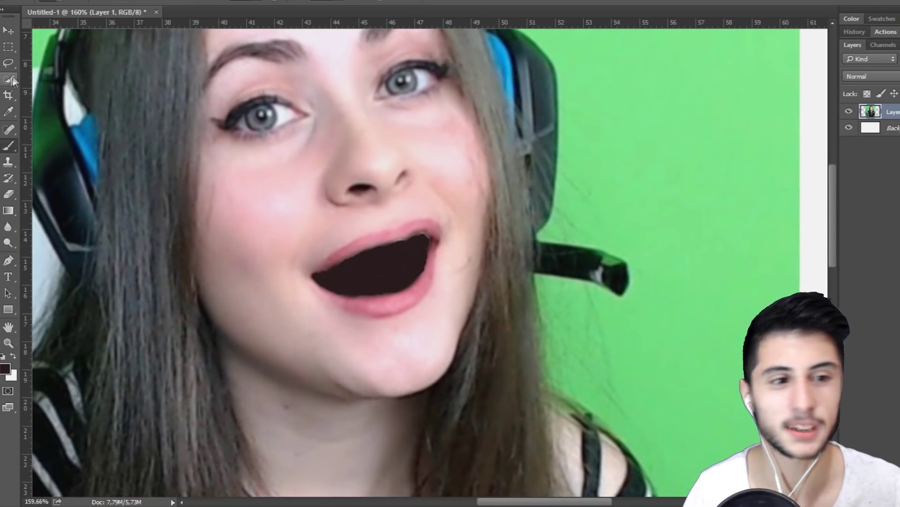
pyautogui.click(16, 80)
pyautogui.click(51, 87)
pyautogui.click(5, 369)
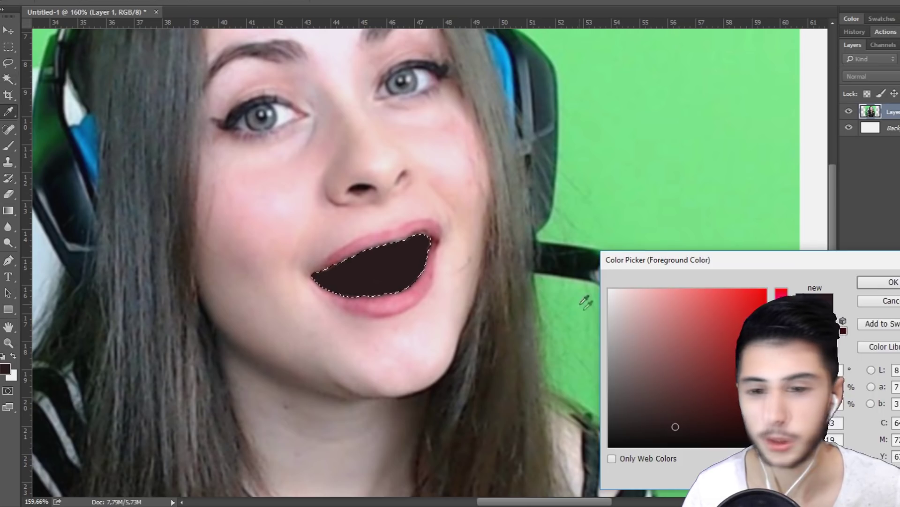
pyautogui.click(881, 284)
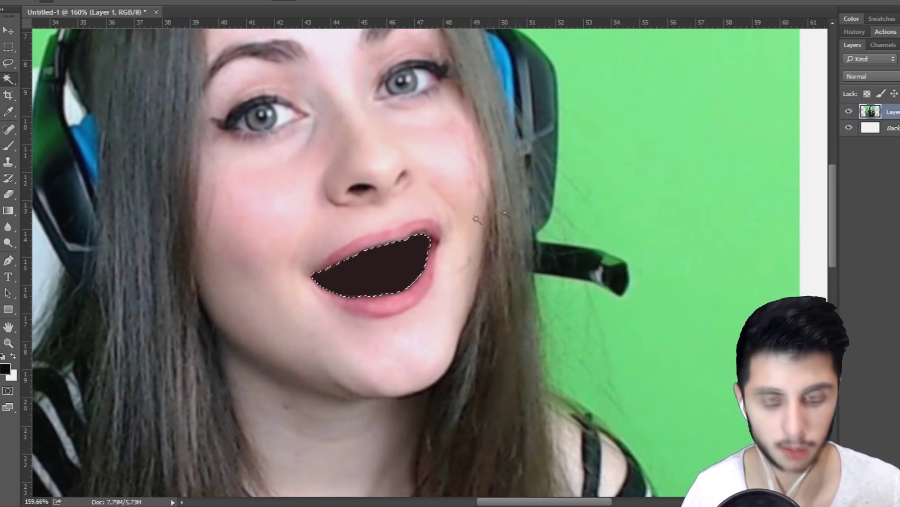
# Step: Paint the selected mouth area black with the Brush
pyautogui.press('b')
pyautogui.rightClick(442, 254)
pyautogui.moveTo(422, 253); pyautogui.dragTo(357, 277)
pyautogui.press('z')
pyautogui.moveTo(506, 250); pyautogui.dragTo(411, 226)
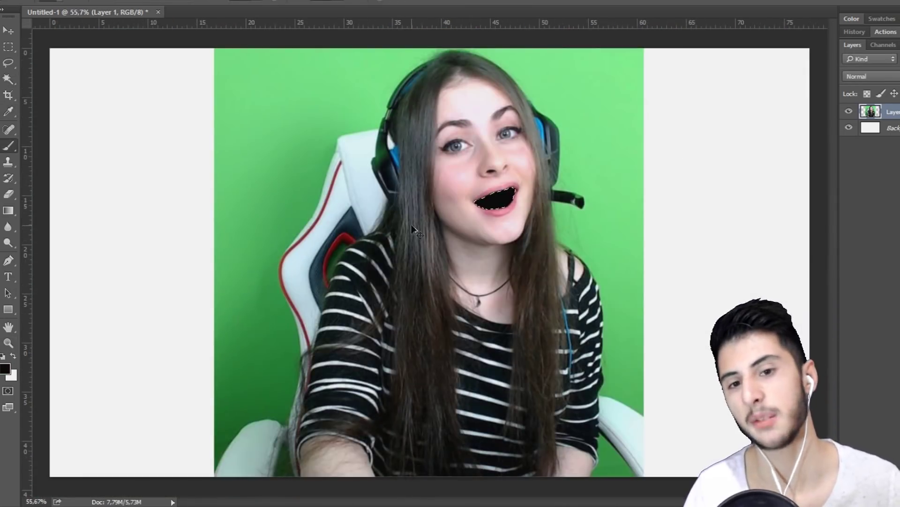
# Step: Switch to the browser and look through the image results for another portrait of the same woman
pyautogui.scroll(3, 550, 161)
pyautogui.scroll(-3, 549, 160)
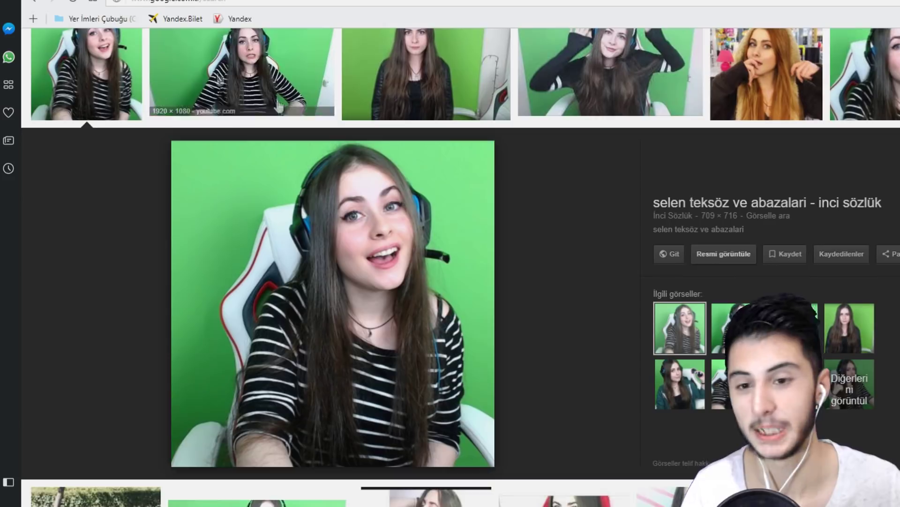
pyautogui.scroll(-5, 751, 290)
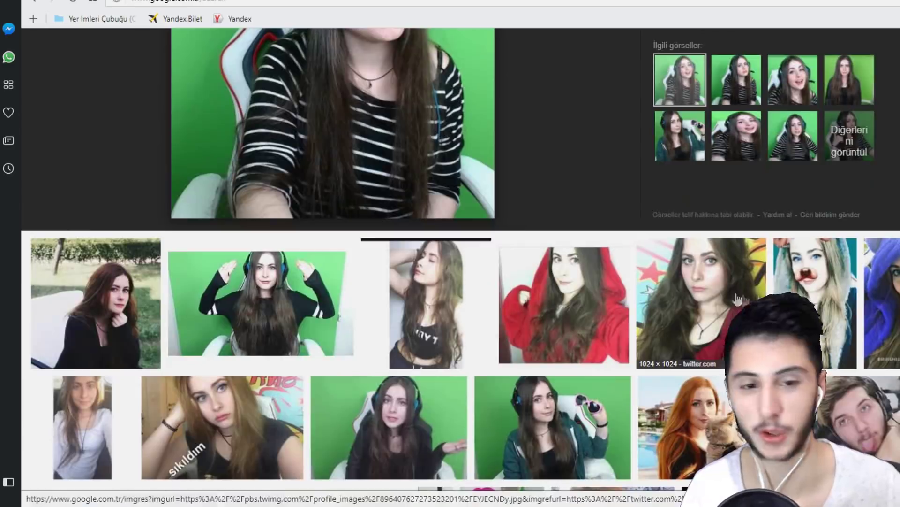
pyautogui.scroll(-4, 480, 214)
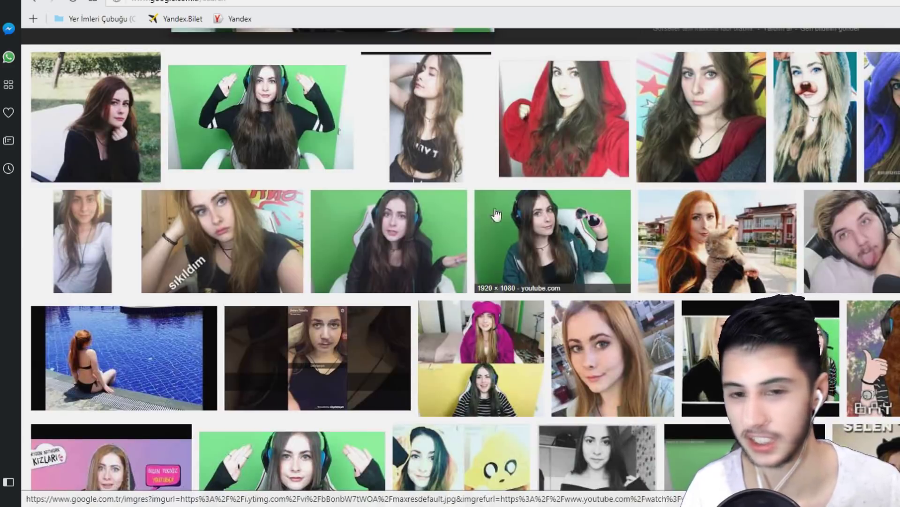
pyautogui.scroll(-4, 515, 215)
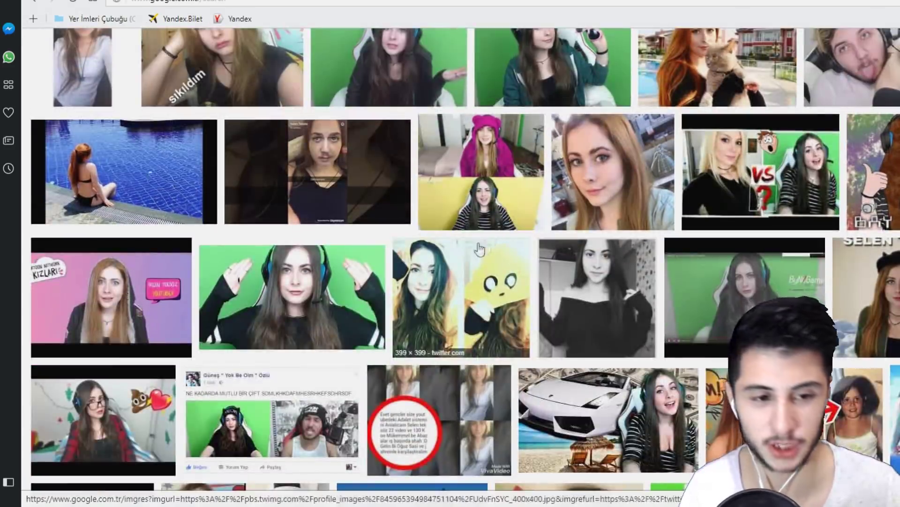
pyautogui.scroll(-3, 515, 215)
pyautogui.scroll(3, 515, 214)
pyautogui.scroll(-5, 236, 305)
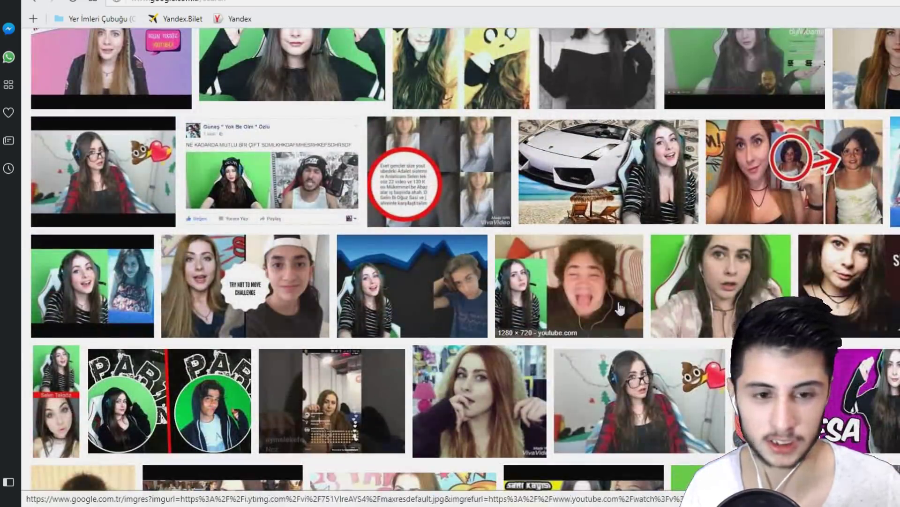
pyautogui.click(209, 277)
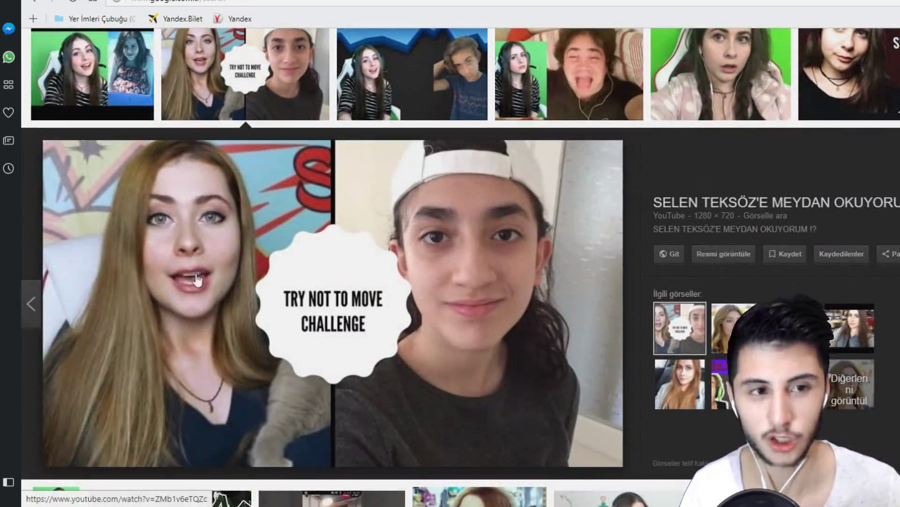
pyautogui.click(679, 384)
pyautogui.scroll(-5, 322, 271)
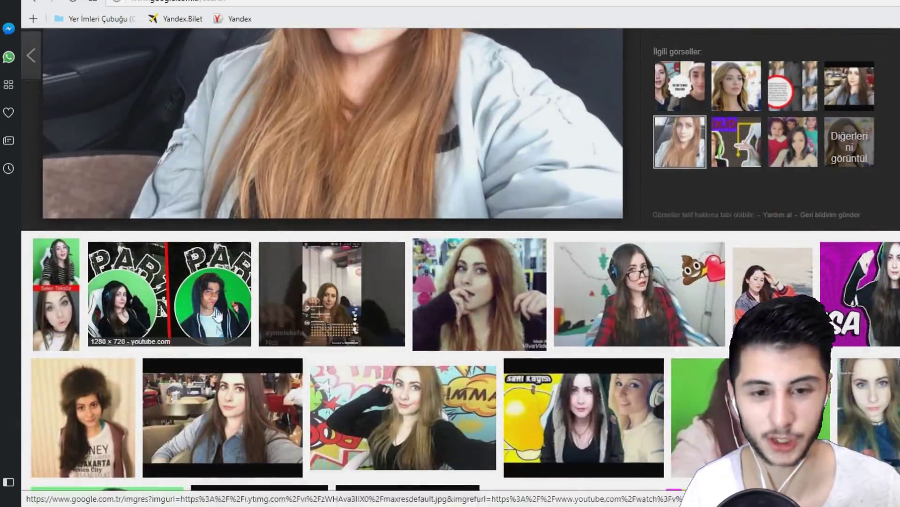
pyautogui.scroll(-12, 371, 231)
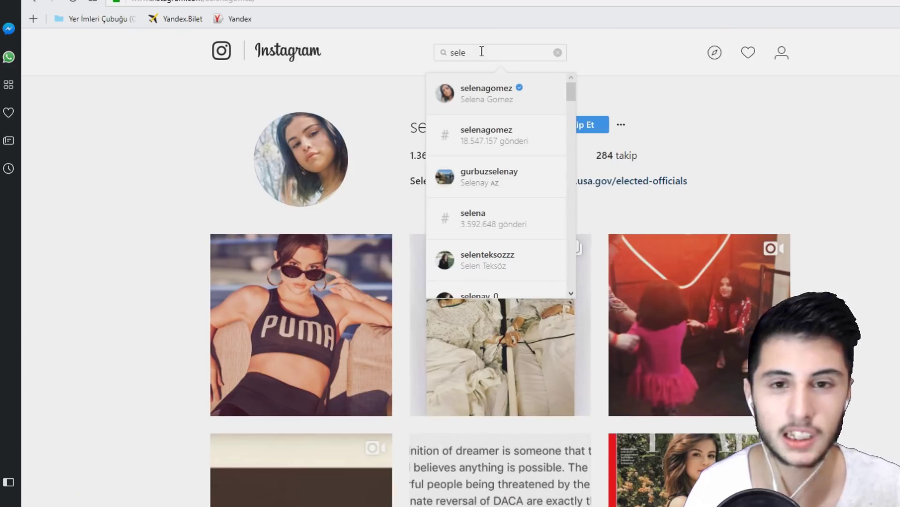
# Step: Open the woman's Instagram profile from the search suggestions and examine its posts for a suitable close-up portrait
pyautogui.click(488, 259)
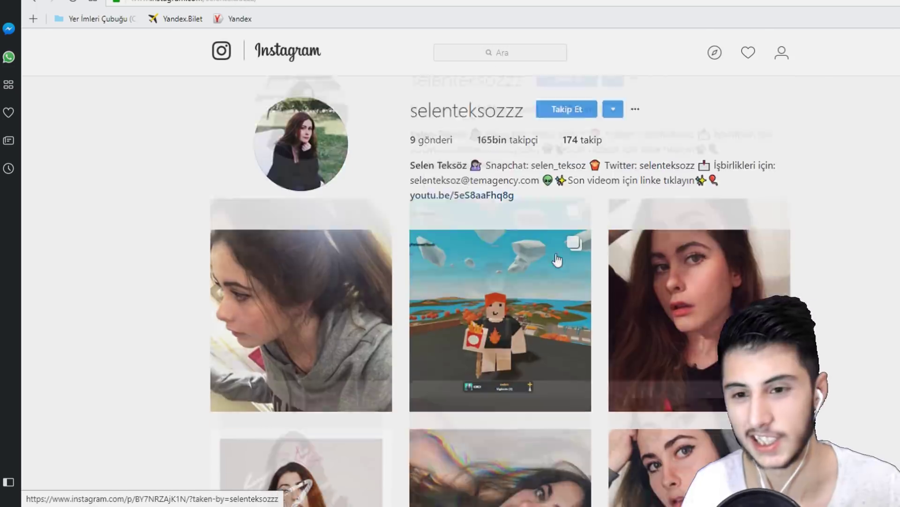
pyautogui.scroll(-8, 502, 278)
pyautogui.scroll(8, 716, 339)
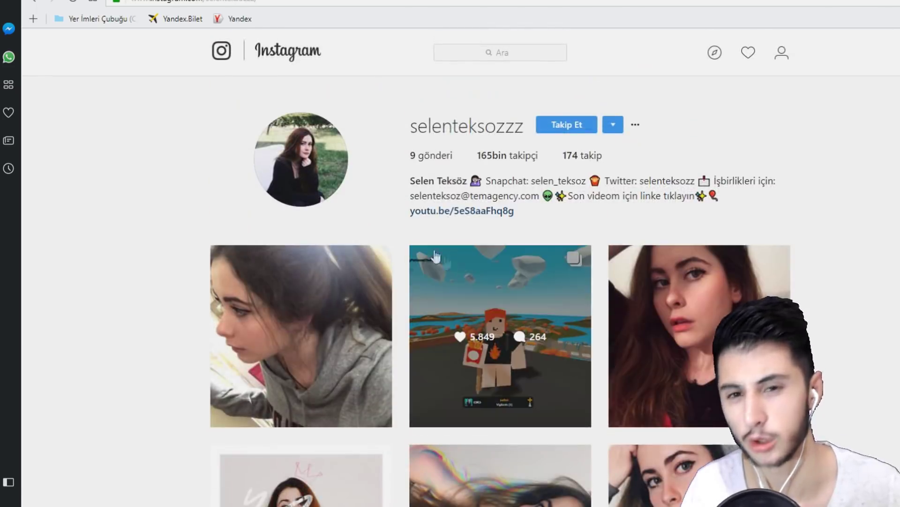
pyautogui.scroll(-7, 327, 433)
pyautogui.scroll(-2, 518, 425)
pyautogui.scroll(8, 781, 281)
pyautogui.click(781, 282)
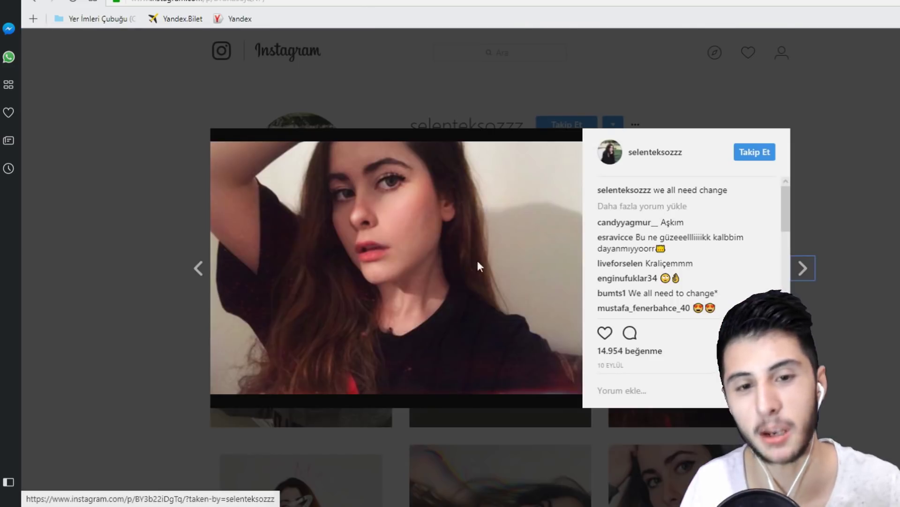
pyautogui.press('Escape')
# Step: Open the "Günaydın!" portrait post and capture the post area as a screenshot
pyautogui.scroll(-8, 336, 358)
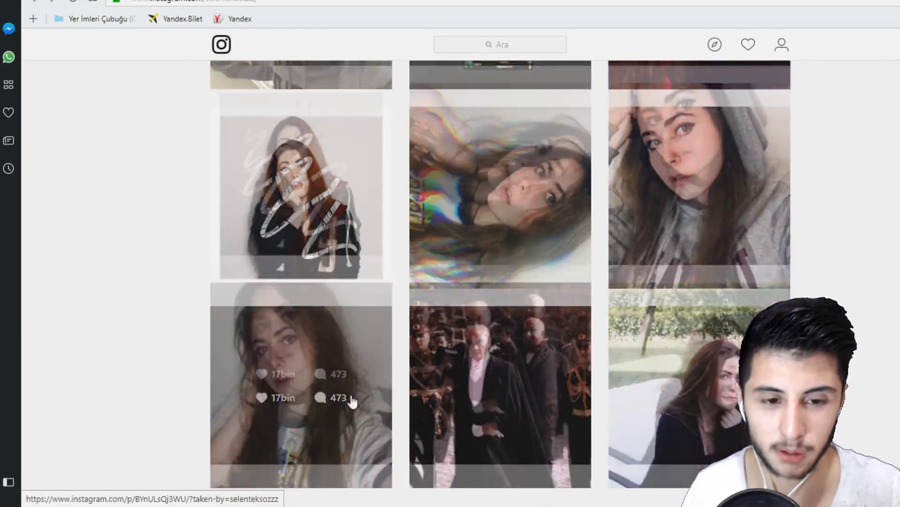
pyautogui.click(352, 402)
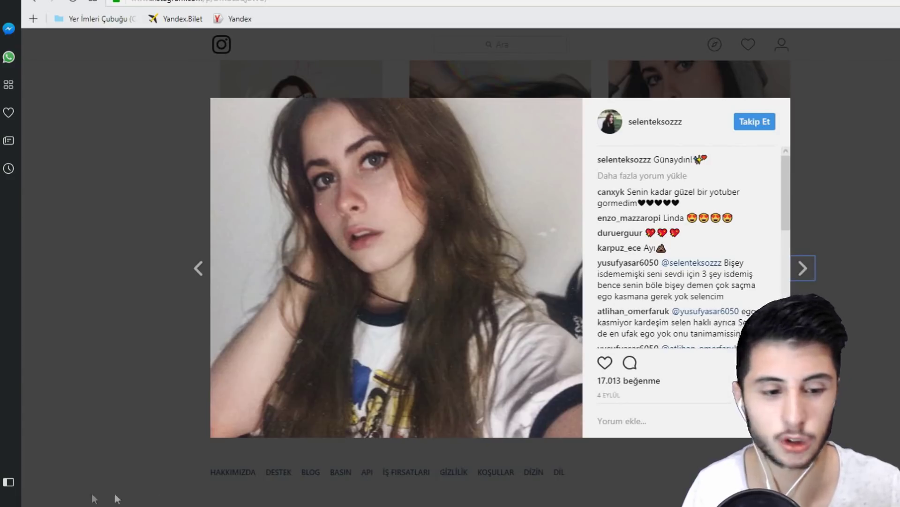
pyautogui.press('super')
pyautogui.moveTo(202, 86); pyautogui.dragTo(816, 436)
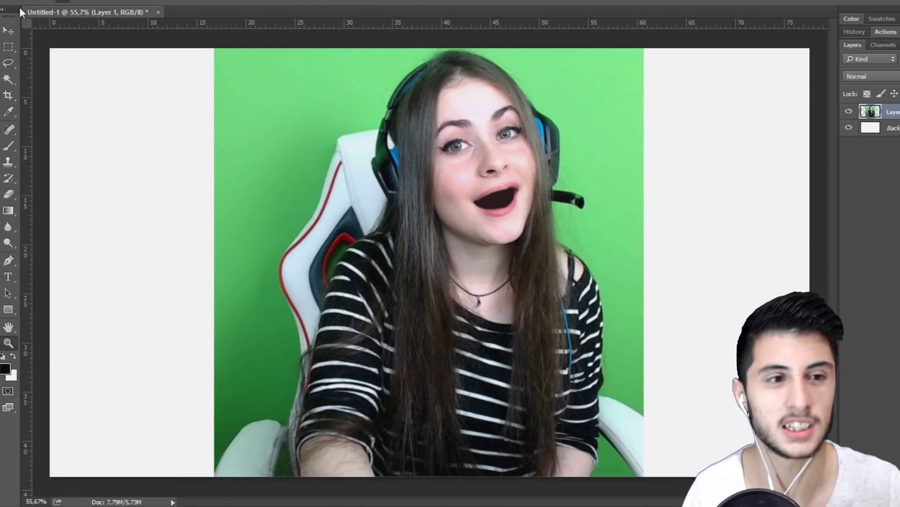
# Step: Create a new document in Photoshop, paste the captured post into it, and enlarge the image to nearly fill the canvas
pyautogui.click(24, 1)
pyautogui.click(35, 0)
pyautogui.click(650, 20)
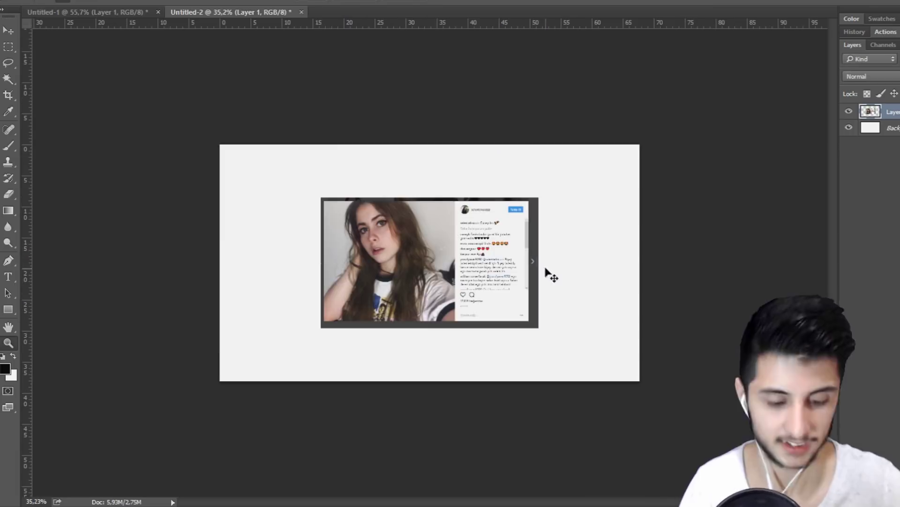
pyautogui.hotkey('ctrl', 't')
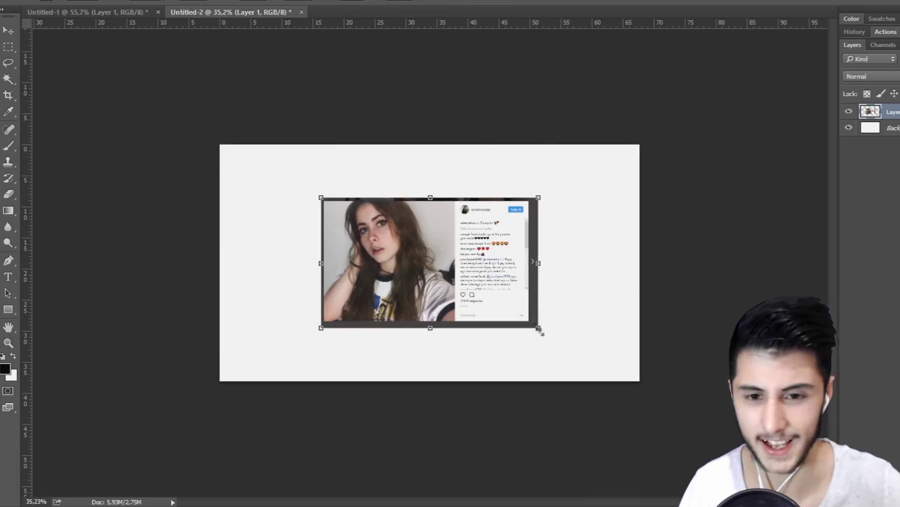
pyautogui.moveTo(539, 331); pyautogui.dragTo(620, 376)
pyautogui.press('Return')
# Step: Sample the dark tone inside the mouth with the Brush tool and paint over the edge of the teeth beside the dark corner
pyautogui.press('z')
pyautogui.moveTo(336, 234); pyautogui.dragTo(456, 240)
pyautogui.scroll(2, 368, 276)
pyautogui.press('b')
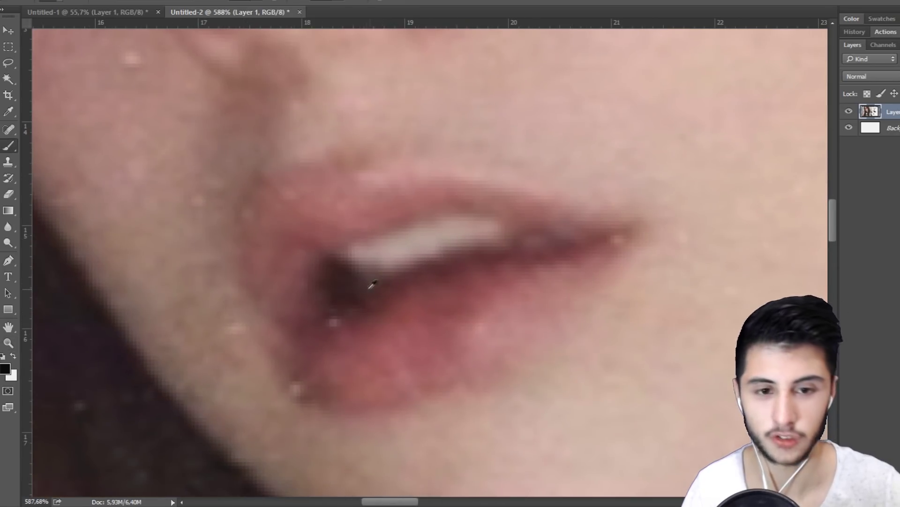
pyautogui.rightClick(433, 274)
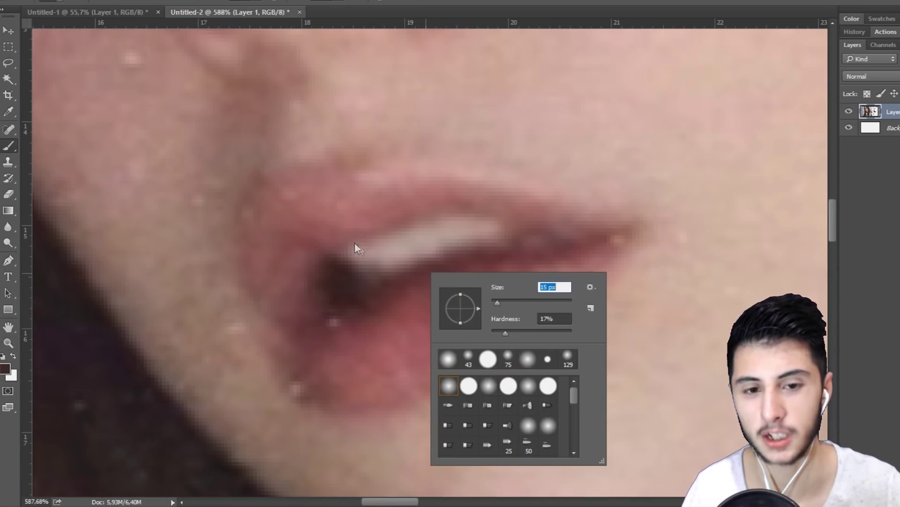
pyautogui.click(380, 259)
pyautogui.scroll(4, 380, 263)
pyautogui.moveTo(348, 251)
pyautogui.mouseDown()
pyautogui.moveTo(338, 241)
pyautogui.moveTo(382, 256)
pyautogui.mouseUp()
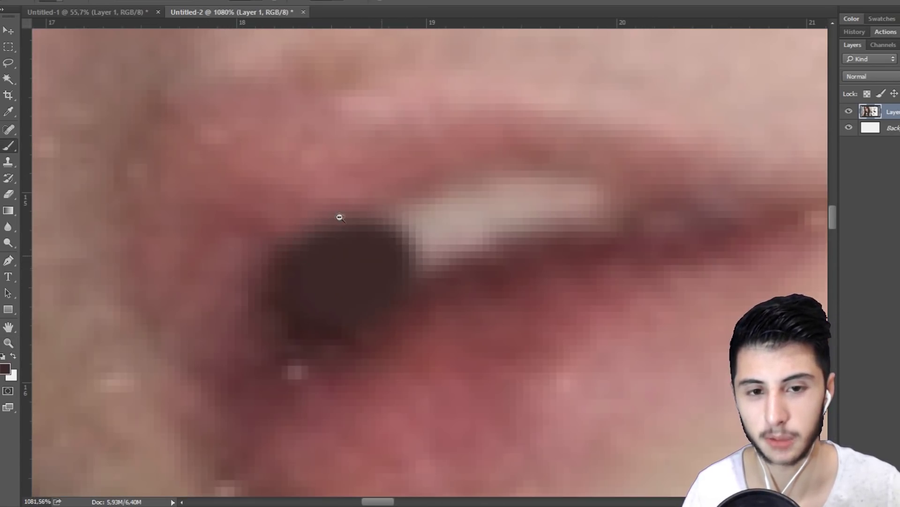
# Step: Reduce the brush size and paint over the remaining visible teeth between the lips, refining the fill's far end
pyautogui.rightClick(448, 244)
pyautogui.moveTo(510, 269); pyautogui.dragTo(508, 269)
pyautogui.moveTo(408, 256)
pyautogui.mouseDown()
pyautogui.moveTo(419, 274)
pyautogui.moveTo(411, 217)
pyautogui.moveTo(488, 201)
pyautogui.moveTo(427, 228)
pyautogui.moveTo(587, 213)
pyautogui.mouseUp()
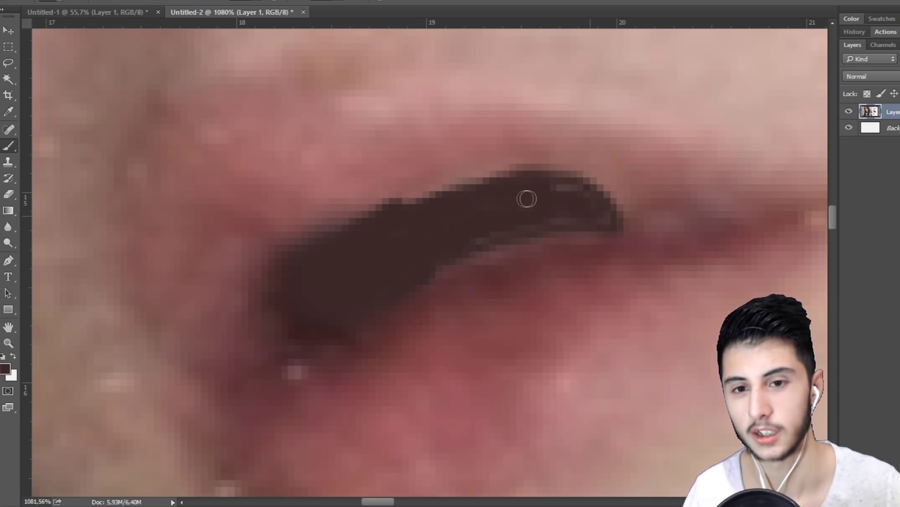
pyautogui.moveTo(600, 270); pyautogui.dragTo(422, 235)
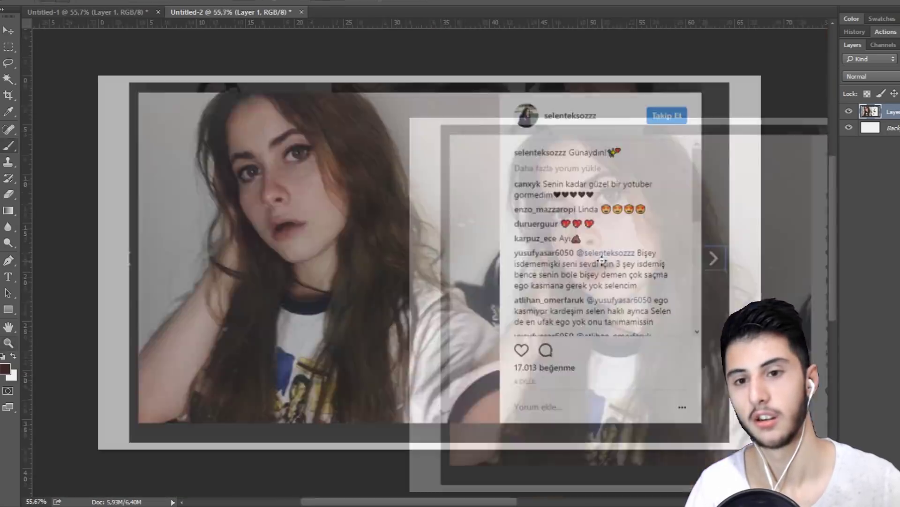
pyautogui.hotkey('ctrl', '0')
pyautogui.moveTo(261, 220); pyautogui.dragTo(483, 253)
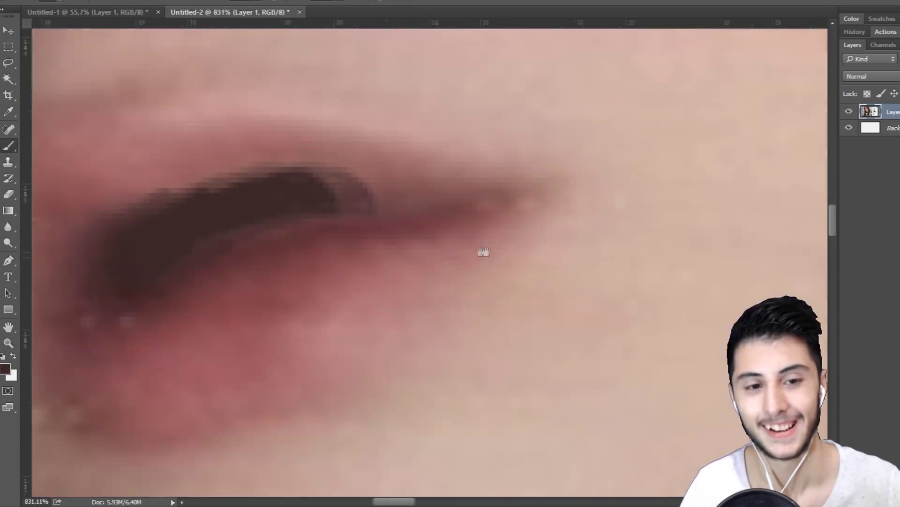
pyautogui.moveTo(372, 213); pyautogui.dragTo(326, 171)
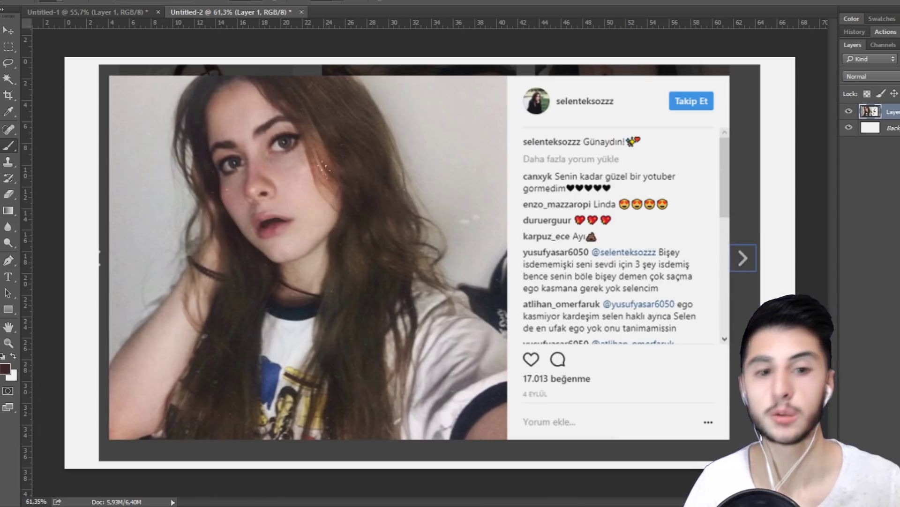
# Step: Review the edited portraits in both open documents at full view and compare their mouth areas
pyautogui.click(111, 11)
pyautogui.moveTo(509, 164); pyautogui.dragTo(497, 164)
pyautogui.hotkey('ctrl', '0')
pyautogui.moveTo(604, 218); pyautogui.dragTo(580, 217)
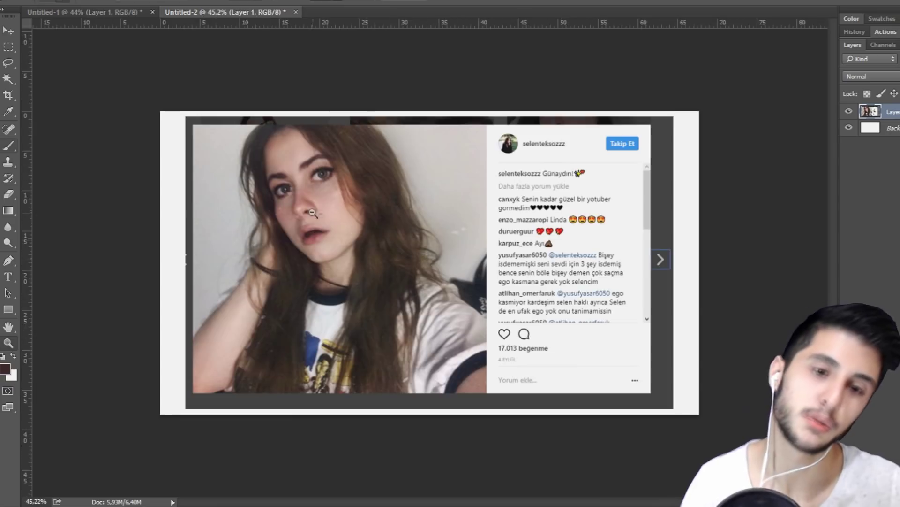
pyautogui.moveTo(311, 211); pyautogui.dragTo(329, 220)
# Step: Switch to the browser and like the "Günaydın!" portrait post
pyautogui.hotkey('alt', 'Tab')
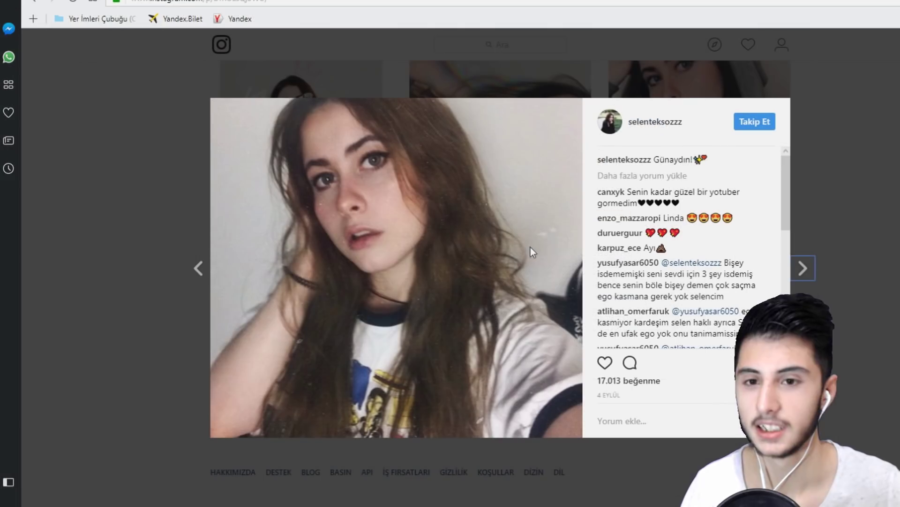
pyautogui.click(605, 362)
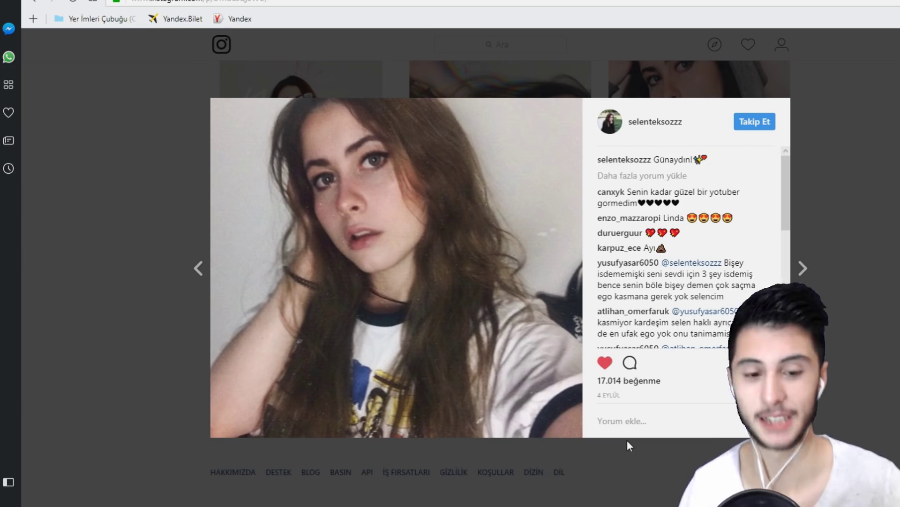
# Step: Search the web for another YouTuber by name and browse the image results for a portrait showing teeth
pyautogui.click(247, 52)
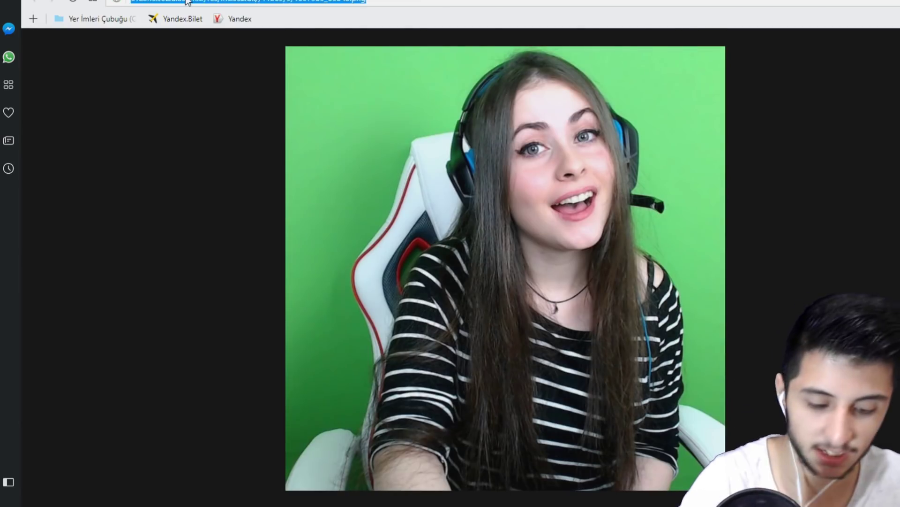
pyautogui.write('meryem can')
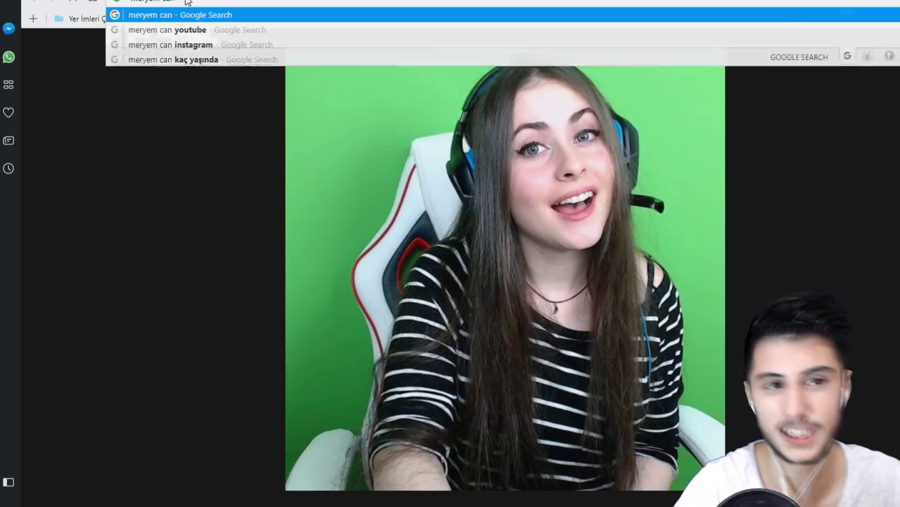
pyautogui.press('Return')
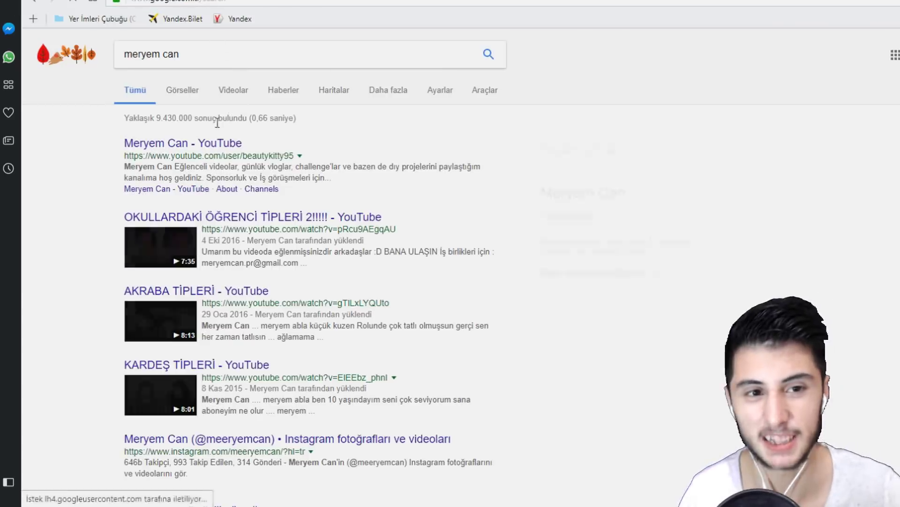
pyautogui.click(183, 93)
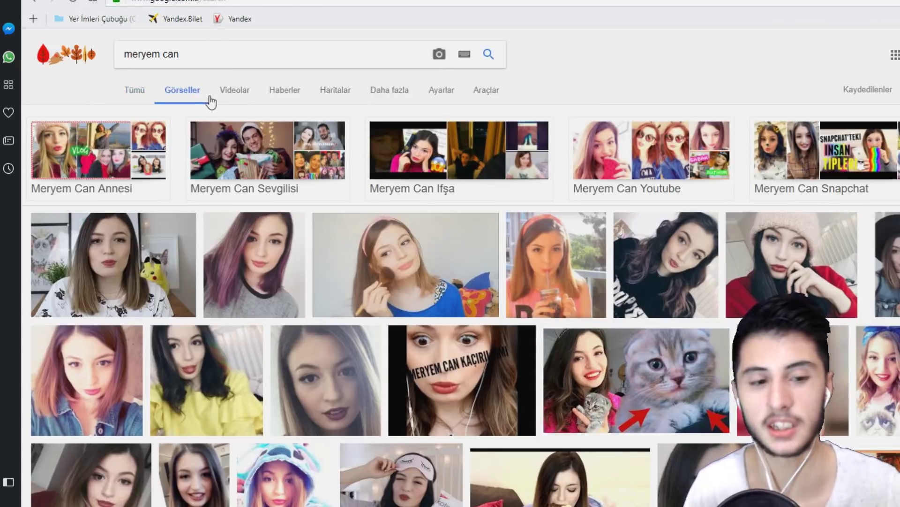
pyautogui.scroll(-5, 731, 271)
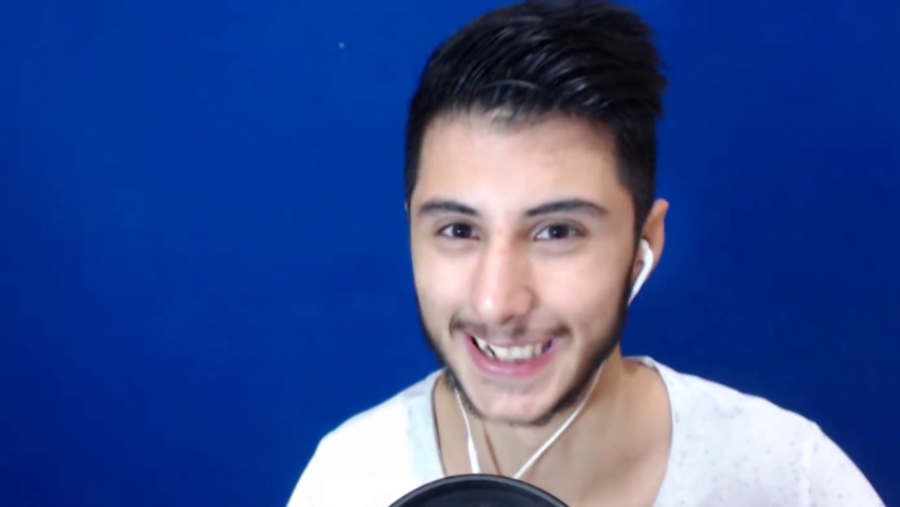
# Step: Bring the smiling turtleneck portrait from the image results into a new Photoshop document and enlarge it to nearly the canvas height
pyautogui.click(726, 259)
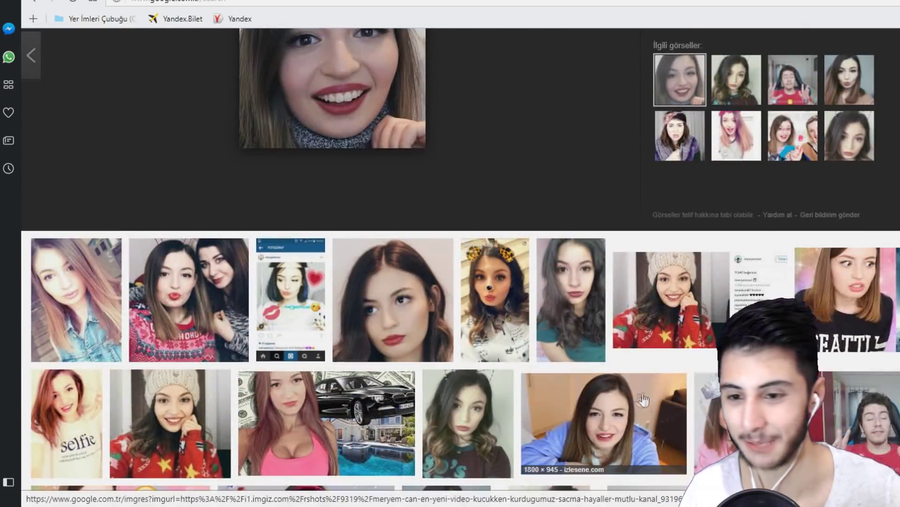
pyautogui.click(624, 404)
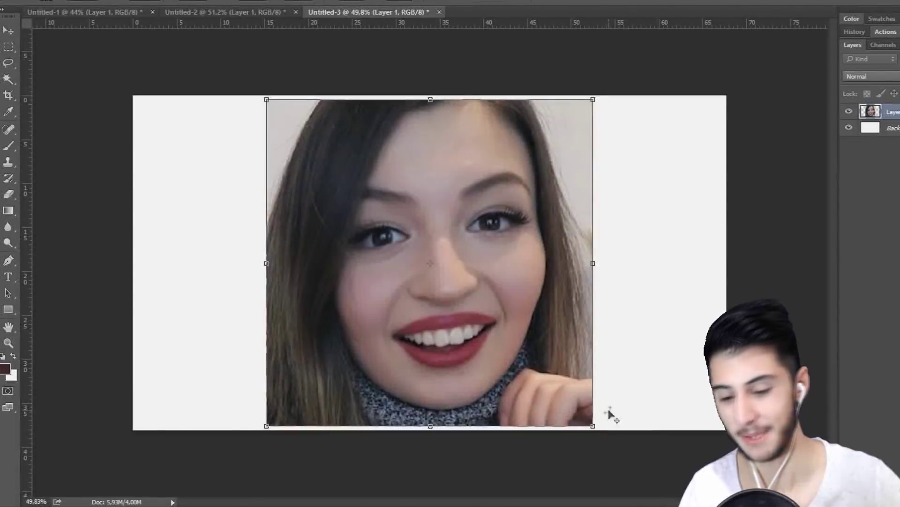
pyautogui.press('Return')
# Step: Sample the dark colour at the mouth's corner, adjust the brush size, and begin painting over the front teeth
pyautogui.moveTo(467, 357); pyautogui.dragTo(524, 365)
pyautogui.moveTo(516, 356); pyautogui.dragTo(514, 253)
pyautogui.moveTo(354, 224); pyautogui.dragTo(384, 226)
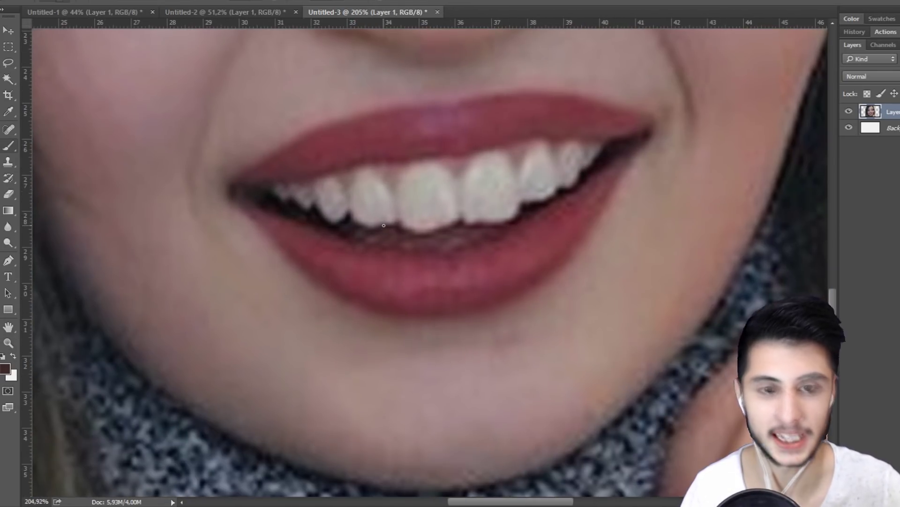
pyautogui.scroll(3, 272, 195)
pyautogui.keyDown('alt'); pyautogui.click(279, 199); pyautogui.keyUp('alt')
pyautogui.rightClick(468, 209)
pyautogui.click(541, 241)
pyautogui.moveTo(448, 202)
pyautogui.mouseDown()
pyautogui.moveTo(518, 160)
pyautogui.moveTo(453, 185)
pyautogui.moveTo(540, 175)
pyautogui.mouseUp()
# Step: Readjust the brush size and extend the dark paint across the central teeth towards the mouth's right corner
pyautogui.rightClick(511, 221)
pyautogui.rightClick(541, 193)
pyautogui.click(613, 225)
pyautogui.moveTo(666, 188); pyautogui.dragTo(687, 187)
pyautogui.moveTo(746, 87); pyautogui.dragTo(551, 167)
pyautogui.moveTo(558, 203); pyautogui.dragTo(431, 224)
pyautogui.moveTo(382, 201)
pyautogui.mouseDown()
pyautogui.moveTo(346, 237)
pyautogui.moveTo(394, 264)
pyautogui.moveTo(458, 213)
pyautogui.mouseUp()
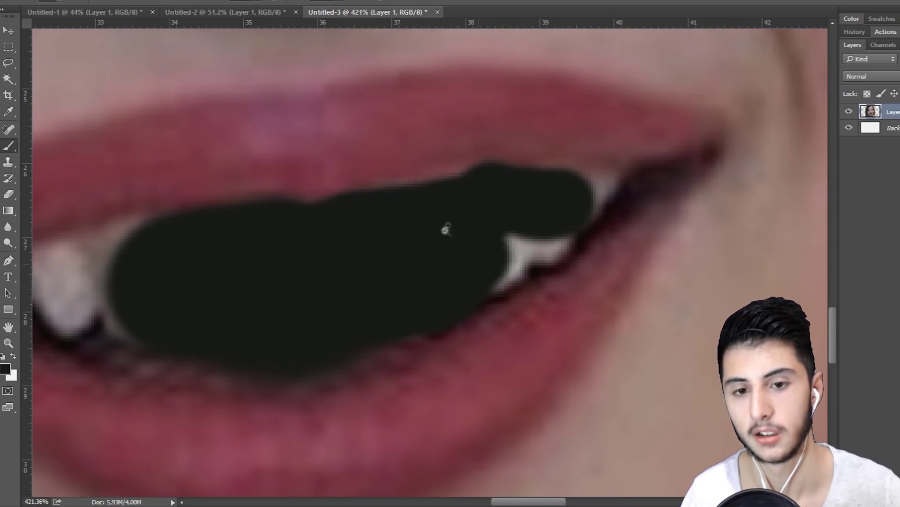
# Step: Sample a reddish-black tone and repaint the mouth interior with it, covering the teeth at the right corner
pyautogui.scroll(-7, 420, 234)
pyautogui.scroll(-2, 420, 235)
pyautogui.moveTo(411, 232); pyautogui.dragTo(529, 234)
pyautogui.rightClick(485, 208)
pyautogui.moveTo(492, 206)
pyautogui.mouseDown()
pyautogui.moveTo(535, 197)
pyautogui.moveTo(549, 244)
pyautogui.moveTo(631, 157)
pyautogui.mouseUp()
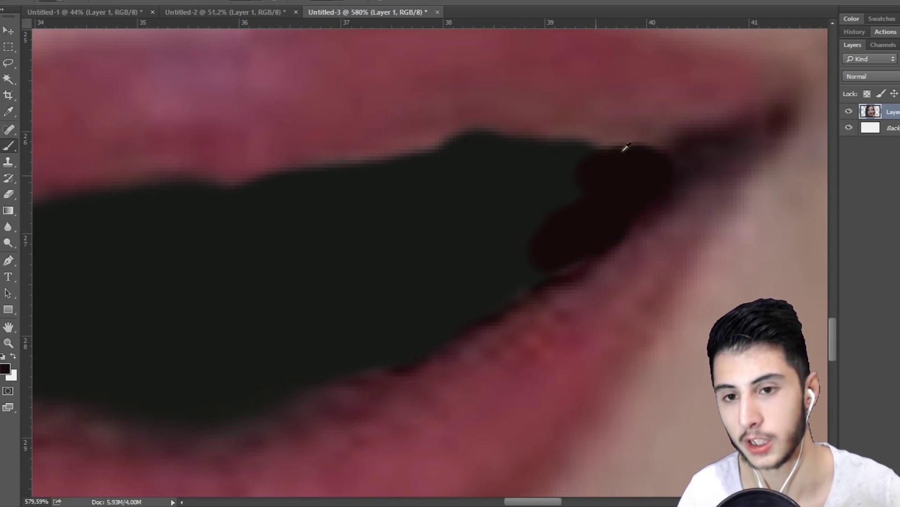
pyautogui.moveTo(574, 140); pyautogui.dragTo(467, 137)
pyautogui.scroll(-5, 412, 175)
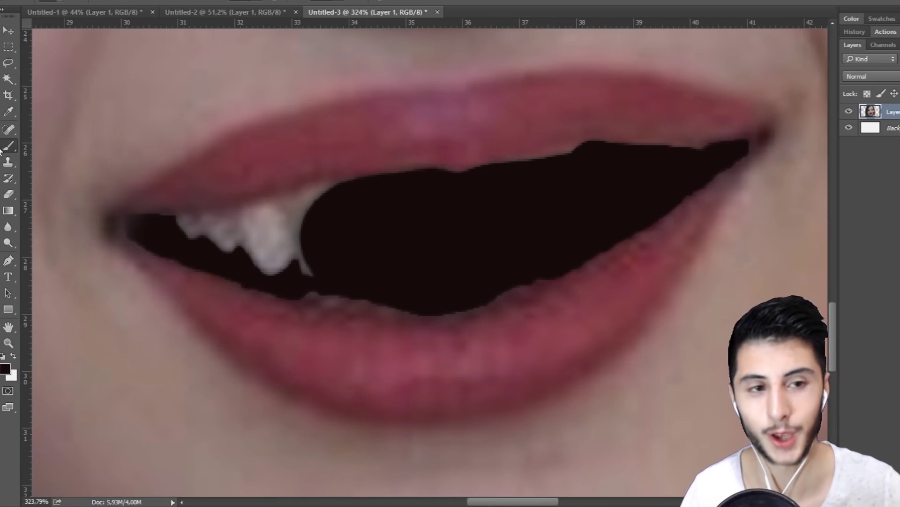
# Step: Adjust the brush and paint over the remaining teeth on the mouth's left side with the same reddish black
pyautogui.rightClick(448, 172)
pyautogui.press('Return')
pyautogui.scroll(3, 324, 235)
pyautogui.moveTo(267, 164)
pyautogui.mouseDown()
pyautogui.moveTo(183, 137)
pyautogui.moveTo(258, 135)
pyautogui.moveTo(236, 134)
pyautogui.moveTo(384, 97)
pyautogui.mouseUp()
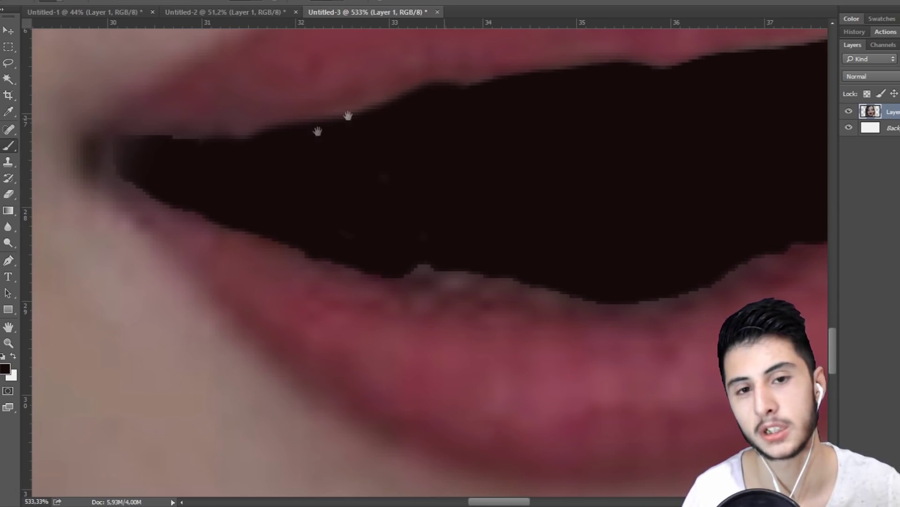
pyautogui.moveTo(454, 182); pyautogui.dragTo(312, 149)
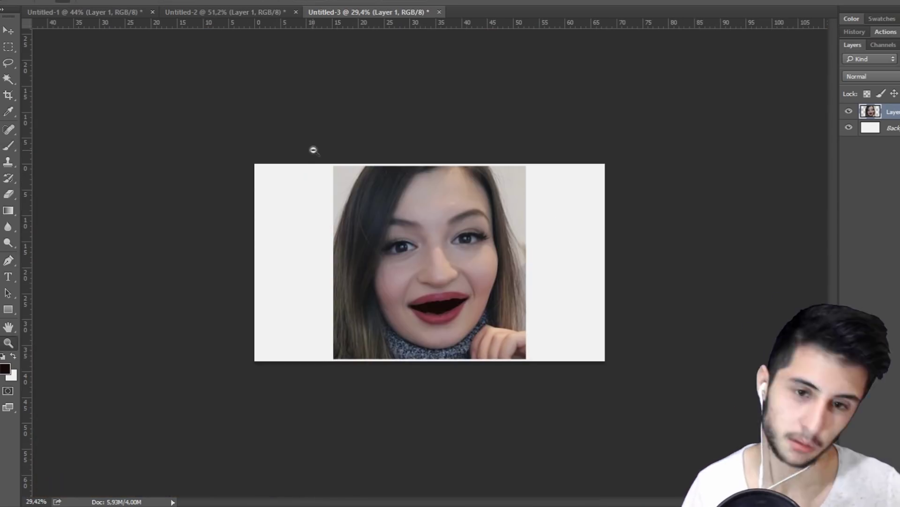
pyautogui.hotkey('ctrl', 't')
pyautogui.moveTo(459, 122); pyautogui.dragTo(400, 406)
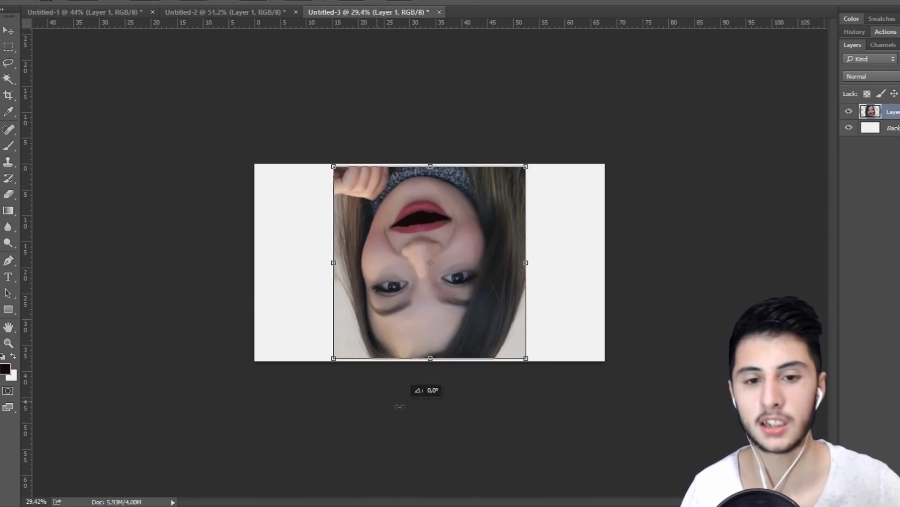
pyautogui.press('Escape')
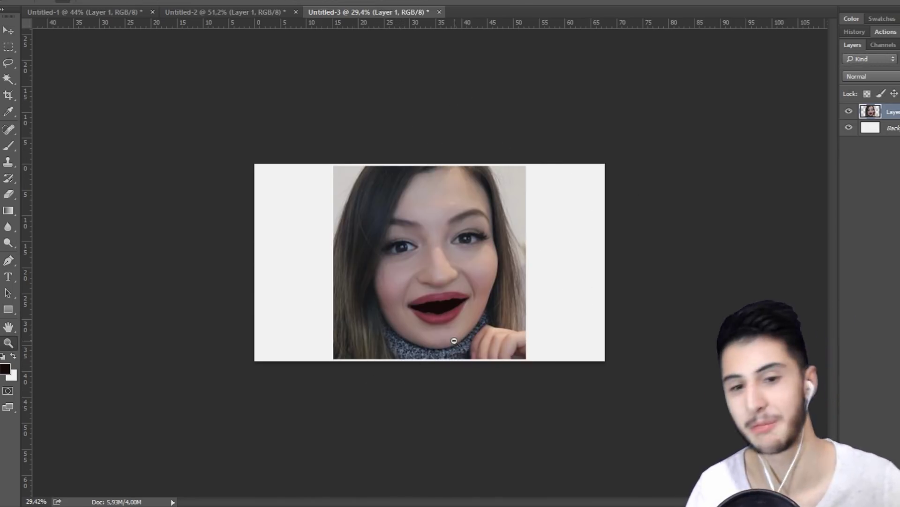
# Step: Touch up the dark fill along the inner edge of the lower lip with the Brush tool
pyautogui.scroll(7, 454, 335)
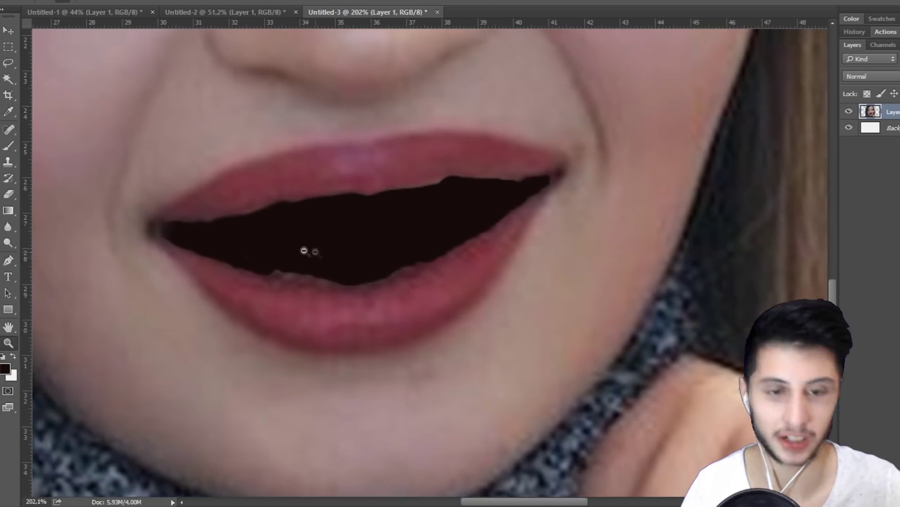
pyautogui.press('b')
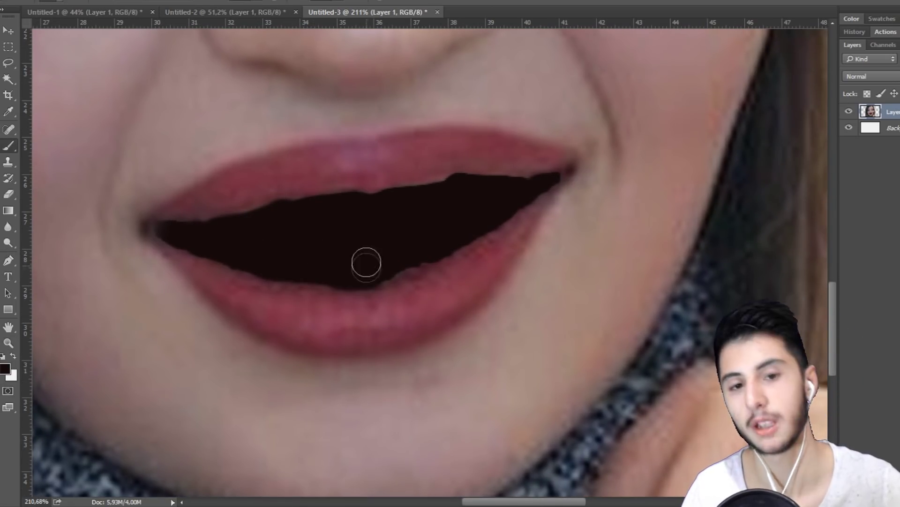
# Step: Browse the YouTuber's Instagram posts in the browser and examine the pink T-shirt and shiny blue jacket photos for a suitable smile
pyautogui.scroll(-7, 366, 263)
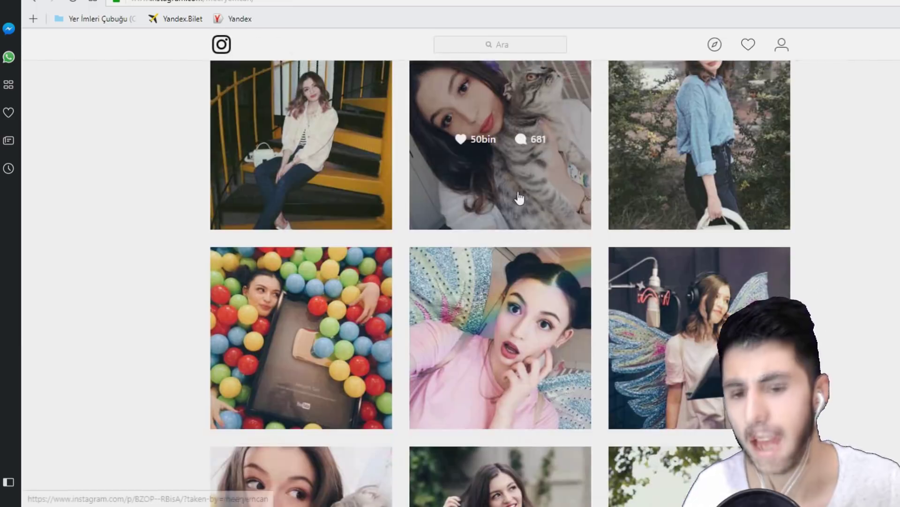
pyautogui.scroll(-4, 520, 198)
pyautogui.scroll(-3, 531, 185)
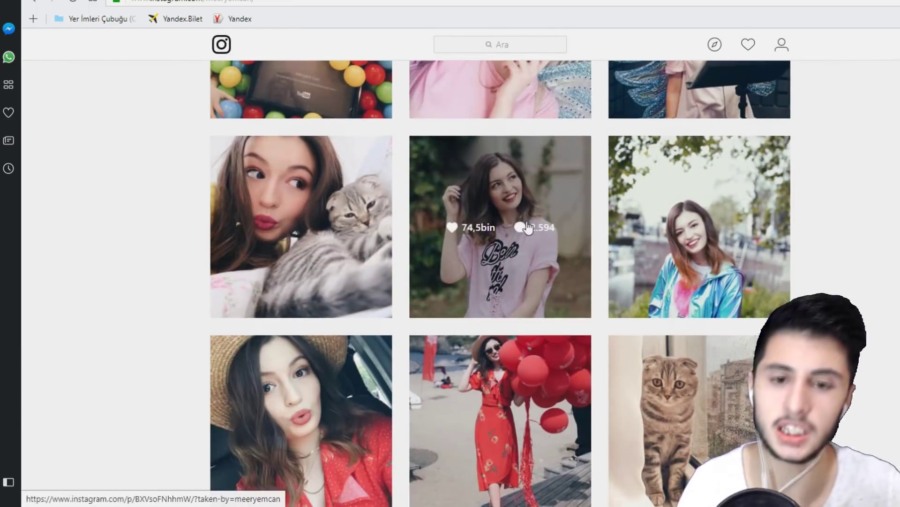
pyautogui.click(543, 184)
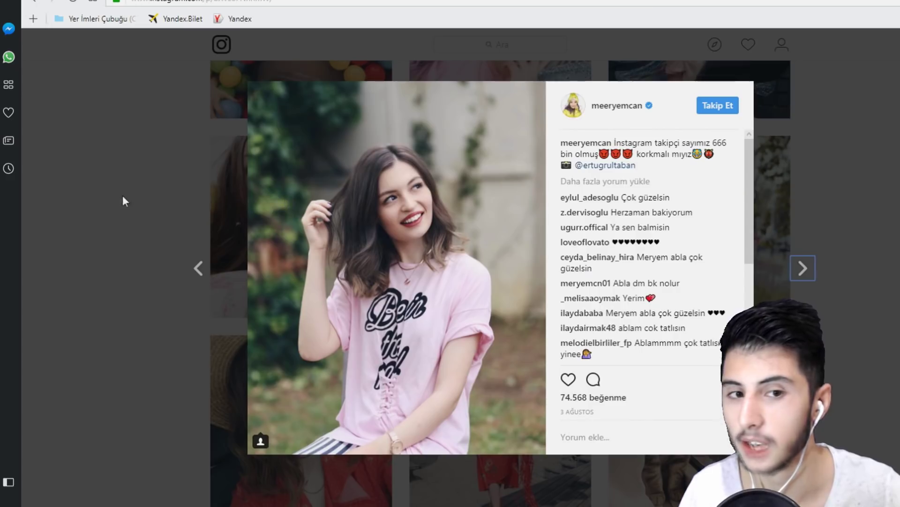
pyautogui.click(126, 199)
pyautogui.scroll(-5, 678, 175)
pyautogui.scroll(4, 698, 182)
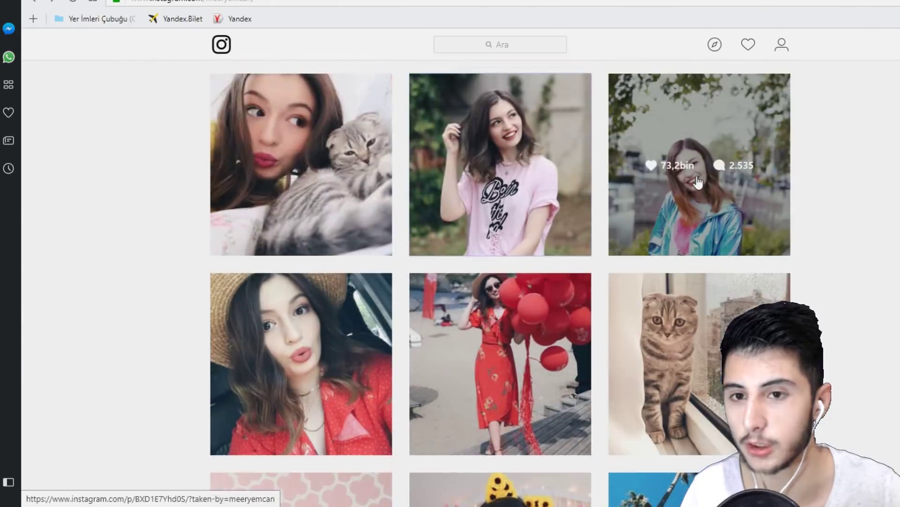
pyautogui.click(698, 182)
pyautogui.click(196, 260)
# Step: Continue through older Instagram posts and examine the pink-beanie selfie and the smiling portrait in the red star-patterned sweater
pyautogui.scroll(-15, 565, 284)
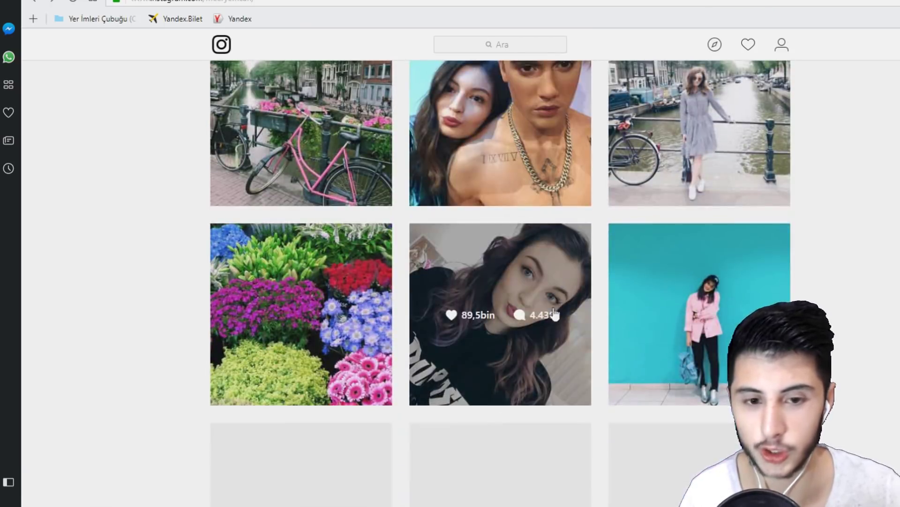
pyautogui.scroll(-6, 566, 284)
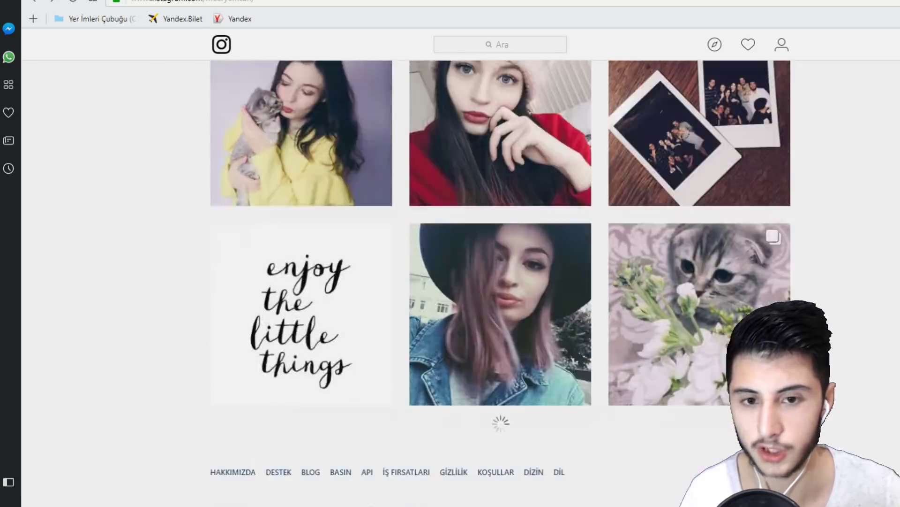
pyautogui.scroll(3, 537, 227)
pyautogui.click(498, 235)
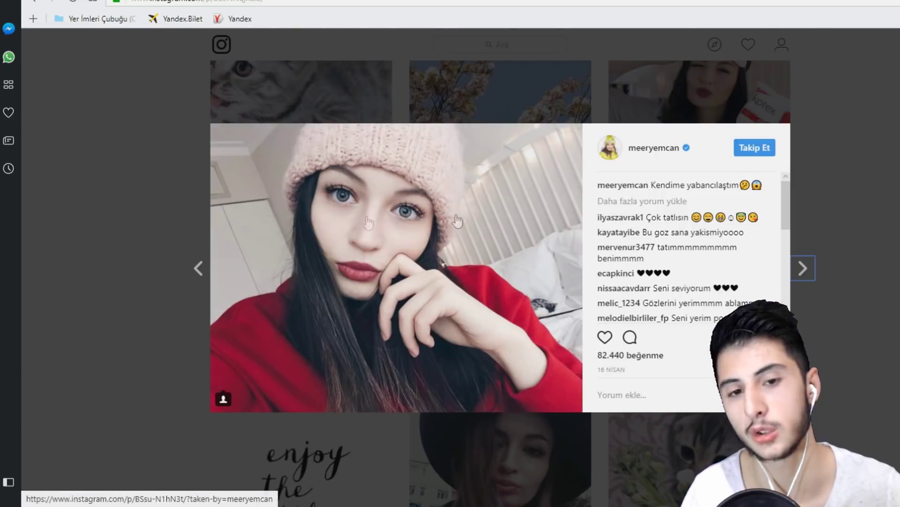
pyautogui.click(101, 193)
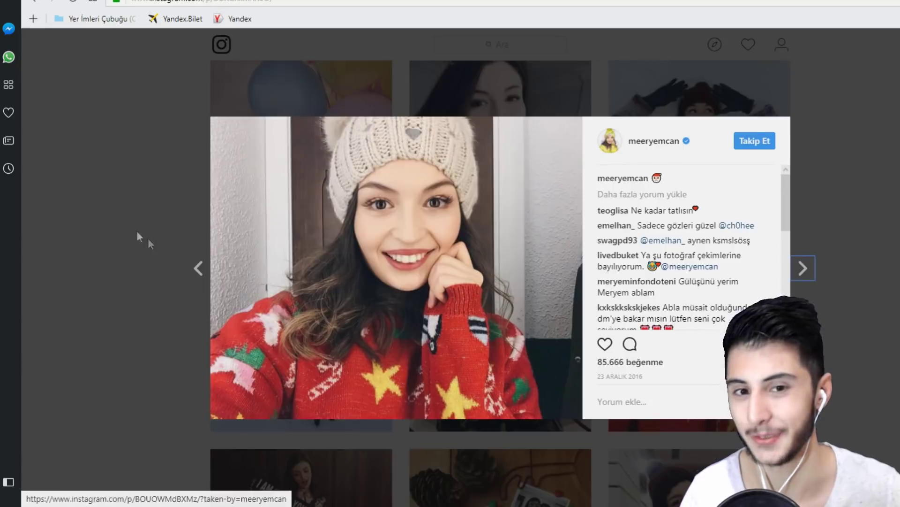
# Step: Close the red-sweater portrait and examine the dark-beanie café photo further down the Instagram profile
pyautogui.click(96, 231)
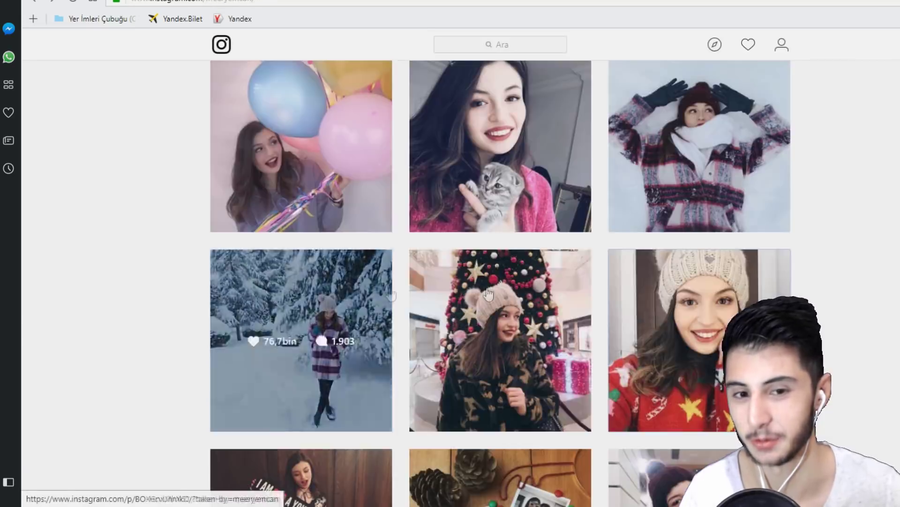
pyautogui.scroll(-5, 699, 195)
pyautogui.scroll(3, 699, 195)
pyautogui.click(699, 328)
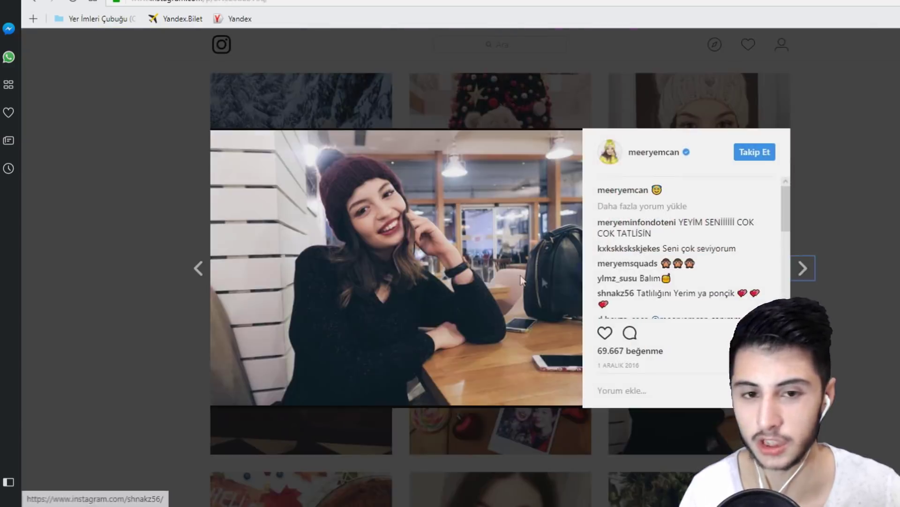
pyautogui.click(132, 216)
# Step: Scan the older Instagram posts for a toothy smile and reopen the portrait in the red star-patterned sweater
pyautogui.scroll(-6, 685, 244)
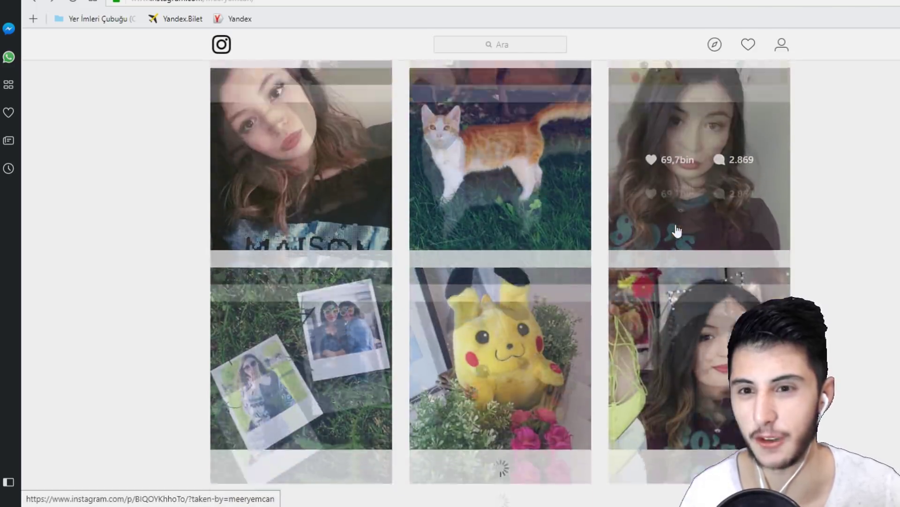
pyautogui.scroll(-10, 741, 281)
pyautogui.scroll(18, 760, 265)
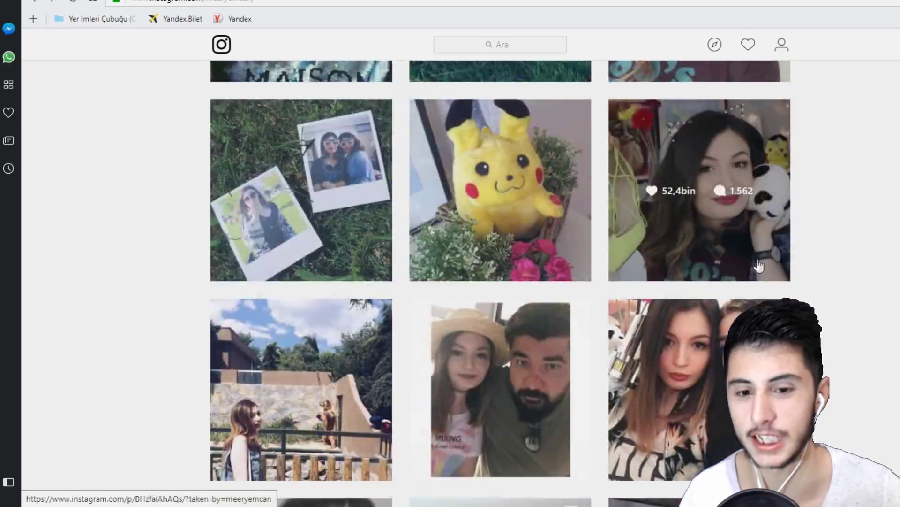
pyautogui.scroll(10, 773, 257)
pyautogui.scroll(-1, 686, 388)
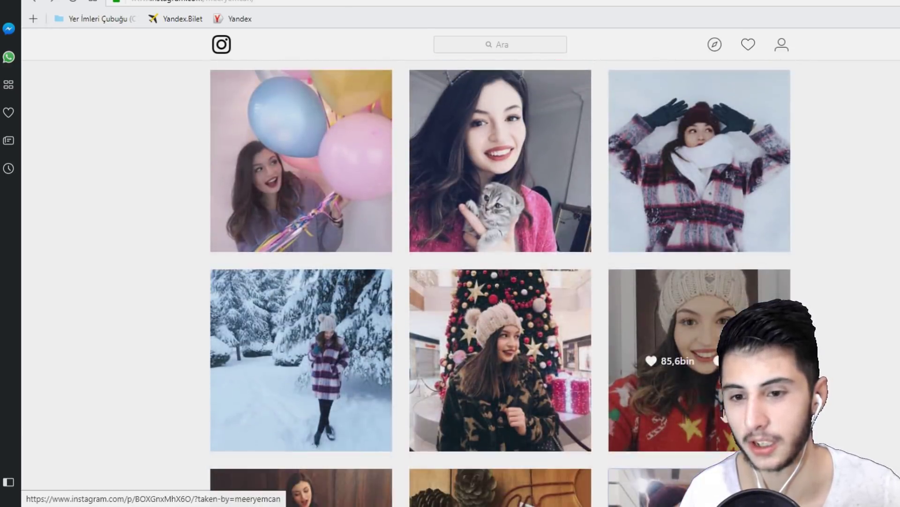
pyautogui.click(671, 284)
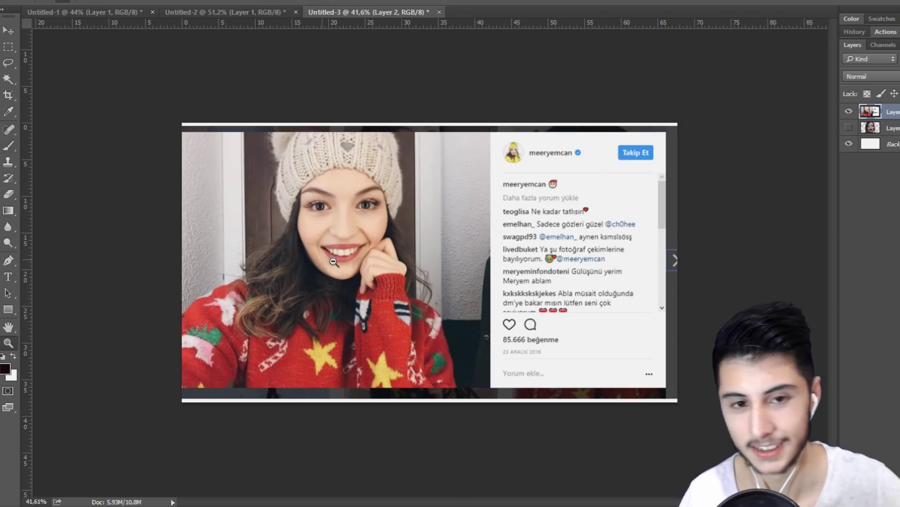
# Step: In the Untitled-3 Photoshop document, sample the reddish black at the smile's left corner for the Brush tool
pyautogui.moveTo(333, 262); pyautogui.dragTo(412, 265)
pyautogui.moveTo(446, 224); pyautogui.dragTo(405, 328)
pyautogui.press('b')
pyautogui.moveTo(451, 337); pyautogui.dragTo(428, 284)
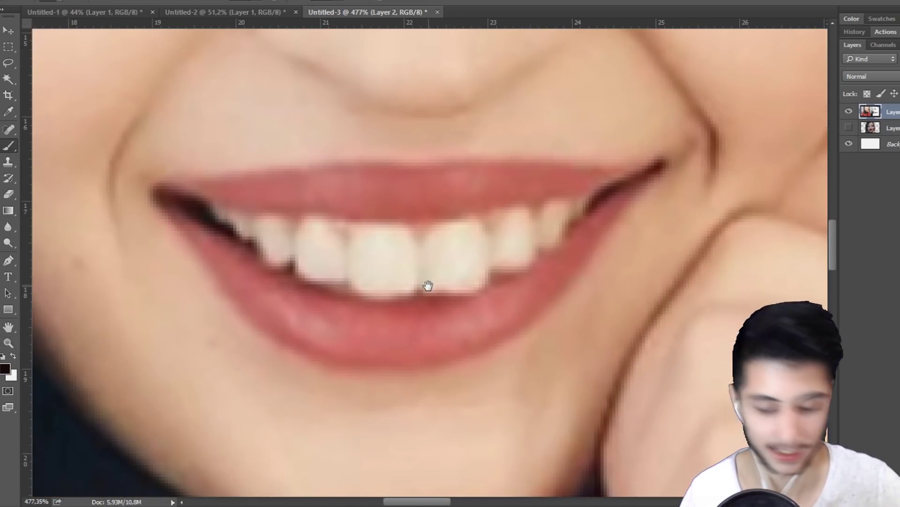
pyautogui.scroll(3, 229, 217)
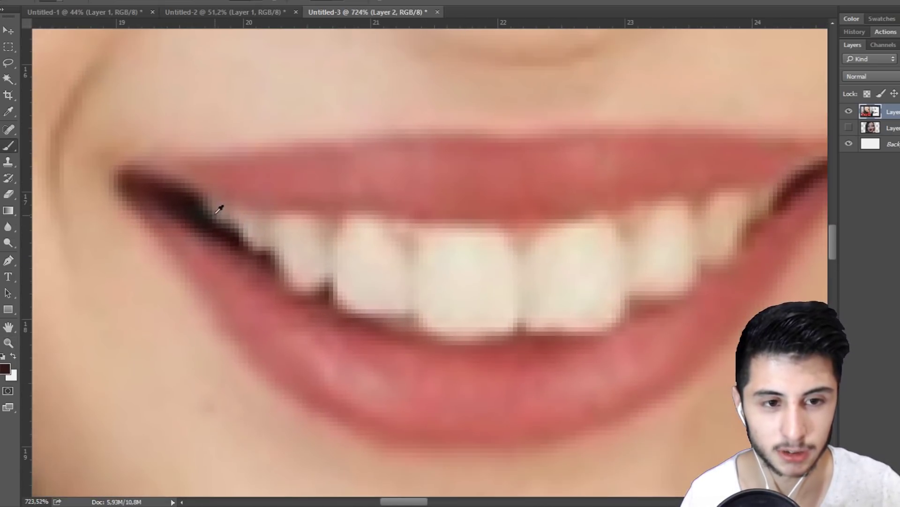
pyautogui.moveTo(200, 212); pyautogui.dragTo(196, 206)
# Step: Resize the brush and paint reddish black over the front teeth of the red-sweater portrait
pyautogui.click(464, 281)
pyautogui.rightClick(478, 281)
pyautogui.click(540, 313)
pyautogui.press('Return')
pyautogui.moveTo(412, 246)
pyautogui.mouseDown()
pyautogui.moveTo(301, 235)
pyautogui.moveTo(367, 275)
pyautogui.moveTo(541, 293)
pyautogui.mouseUp()
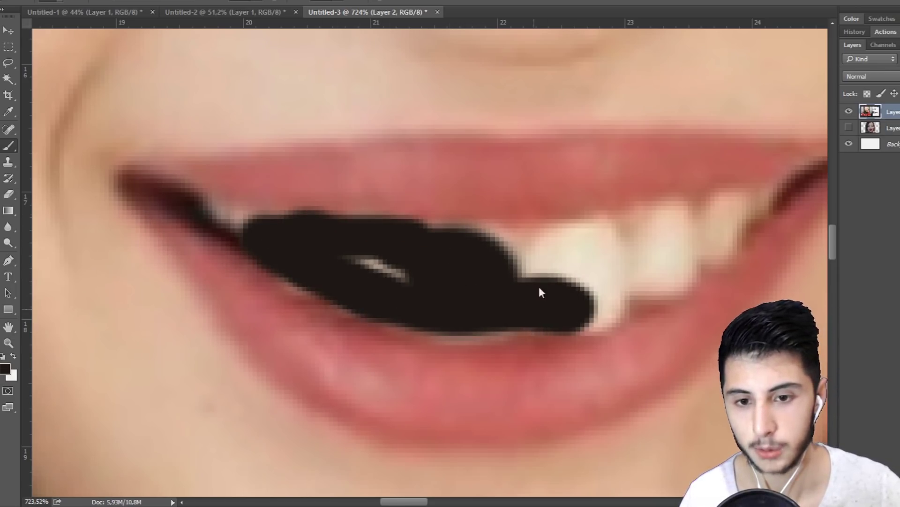
pyautogui.moveTo(606, 279)
pyautogui.mouseDown()
pyautogui.moveTo(639, 253)
pyautogui.moveTo(583, 255)
pyautogui.moveTo(577, 239)
pyautogui.moveTo(530, 223)
pyautogui.moveTo(427, 296)
pyautogui.mouseUp()
# Step: Readjust the brush and paint over the remaining teeth along the upper lip and out to both mouth corners
pyautogui.scroll(2, 530, 201)
pyautogui.moveTo(596, 206)
pyautogui.mouseDown()
pyautogui.moveTo(253, 235)
pyautogui.moveTo(449, 188)
pyautogui.mouseUp()
pyautogui.rightClick(467, 222)
pyautogui.press('Return')
pyautogui.moveTo(407, 254)
pyautogui.mouseDown()
pyautogui.moveTo(474, 247)
pyautogui.moveTo(517, 202)
pyautogui.moveTo(436, 215)
pyautogui.moveTo(490, 215)
pyautogui.mouseUp()
pyautogui.moveTo(514, 195); pyautogui.dragTo(569, 164)
pyautogui.moveTo(396, 243); pyautogui.dragTo(797, 211)
pyautogui.moveTo(296, 193); pyautogui.dragTo(436, 203)
pyautogui.scroll(-10, 374, 215)
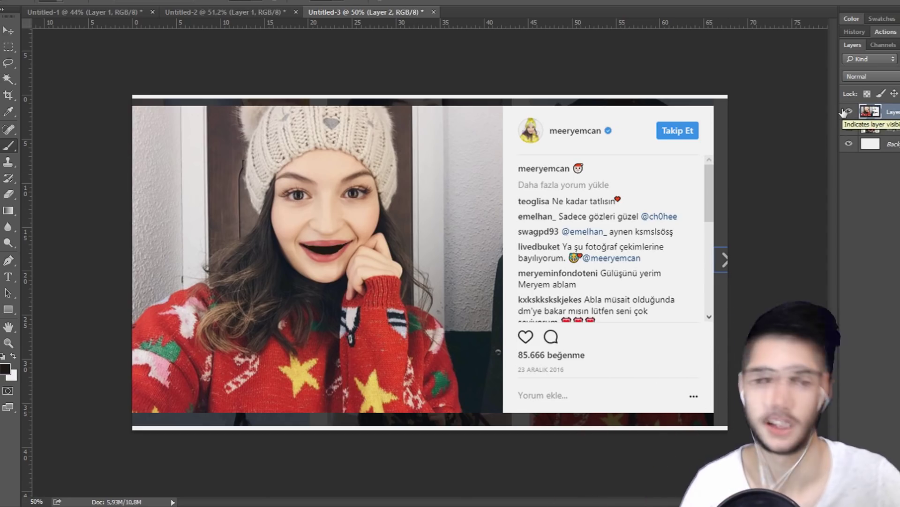
pyautogui.scroll(-1, 596, 233)
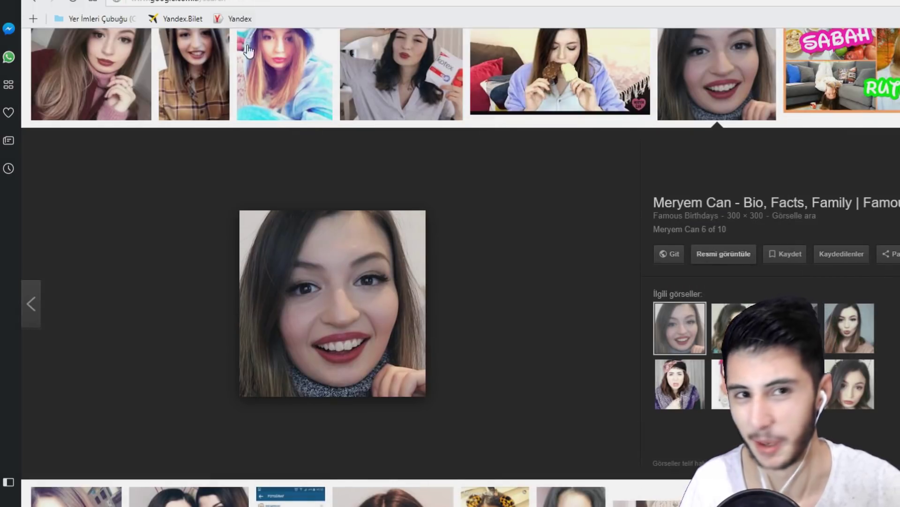
pyautogui.scroll(9, 246, 33)
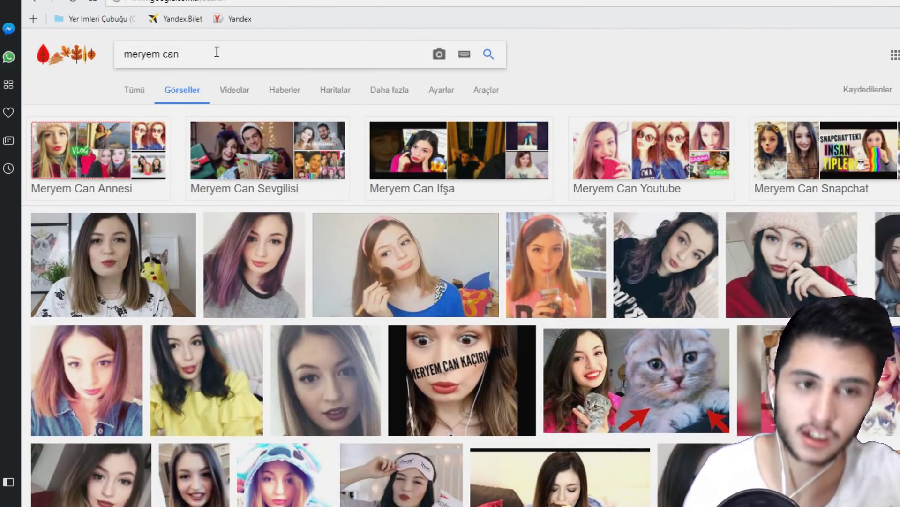
pyautogui.hotkey('ctrl', 'a')
pyautogui.write('duygu köseoğlu')
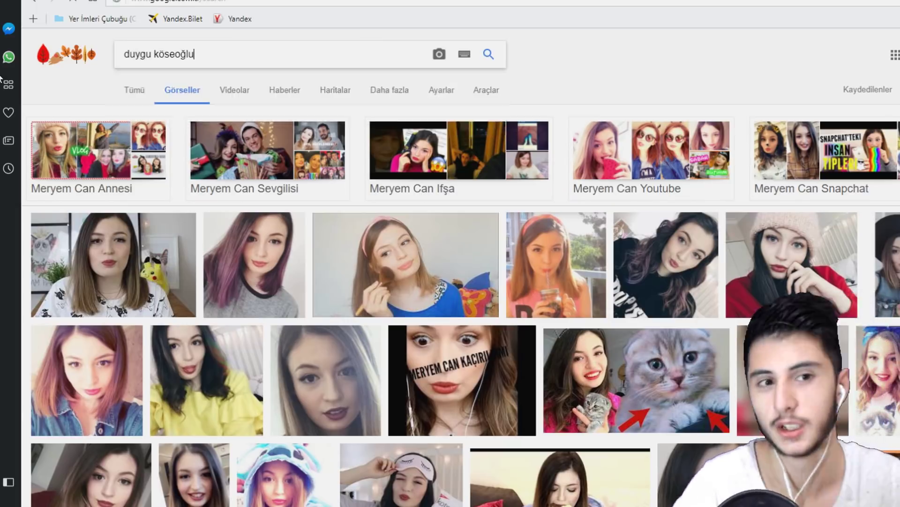
pyautogui.press('Return')
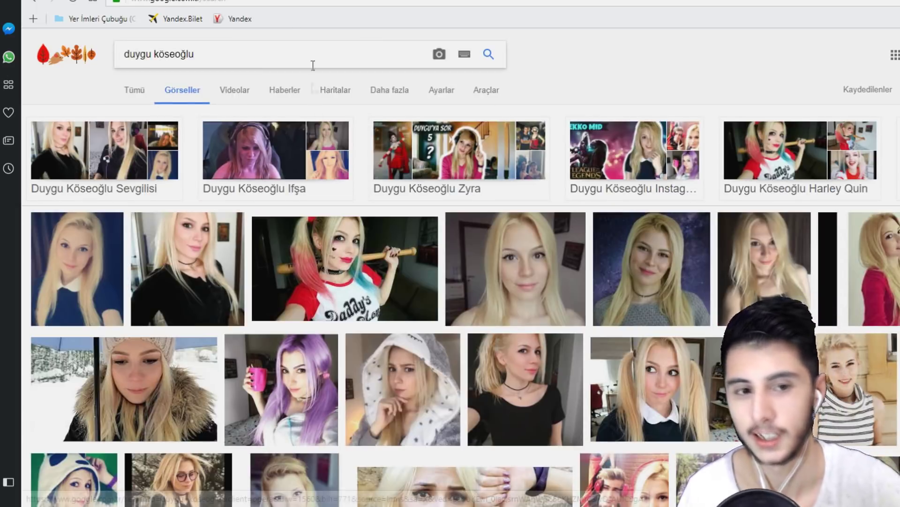
pyautogui.scroll(-5, 446, 208)
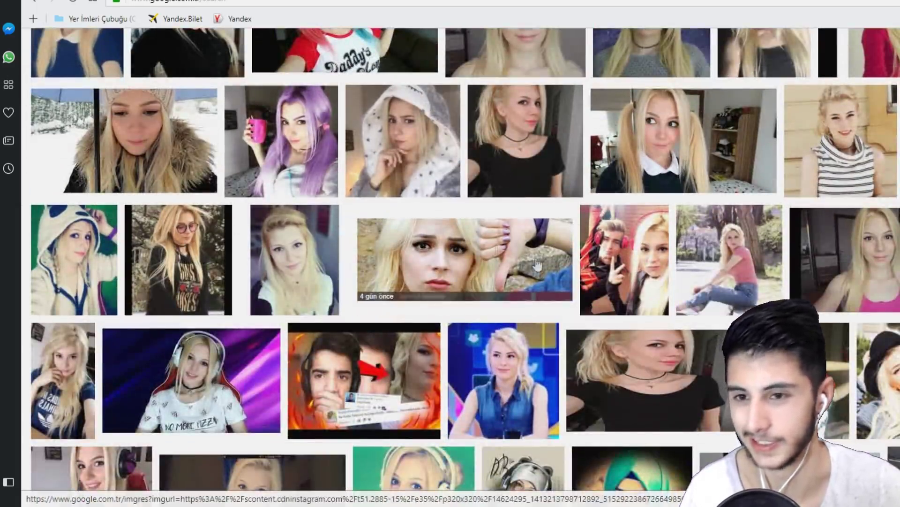
pyautogui.scroll(-3, 303, 220)
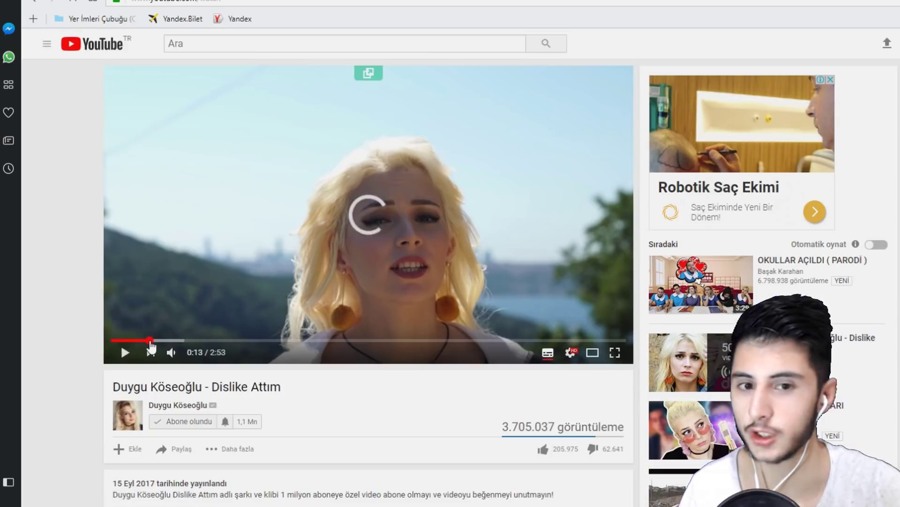
# Step: Seek through the opening of the YouTube video "Dislike Attım" to find a face shot with visible teeth
pyautogui.click(121, 344)
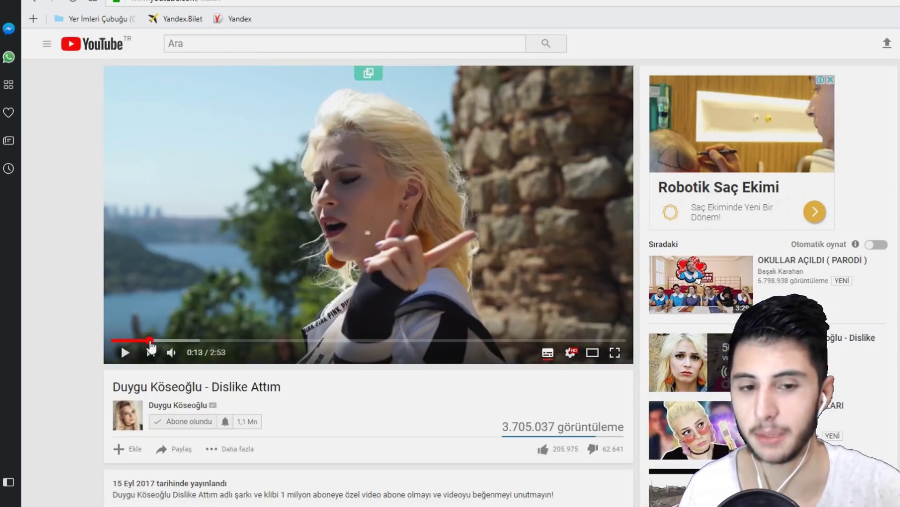
pyautogui.click(125, 353)
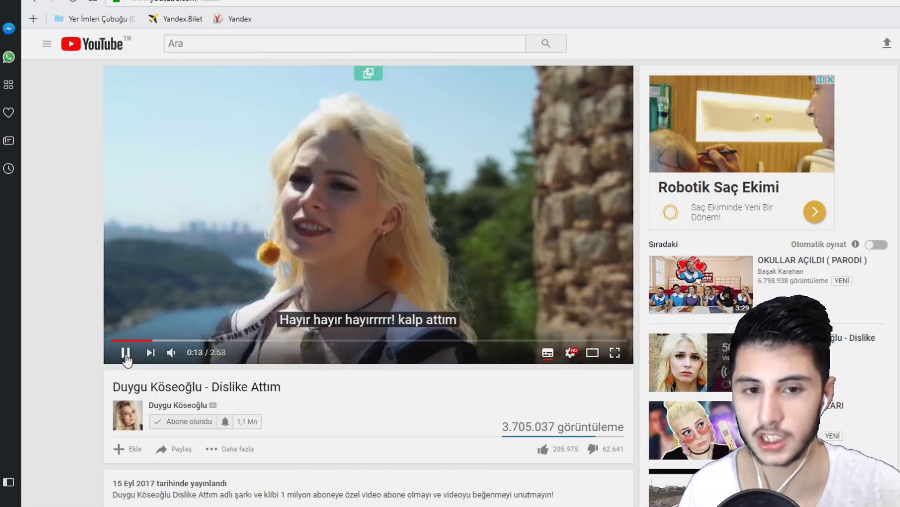
pyautogui.click(164, 340)
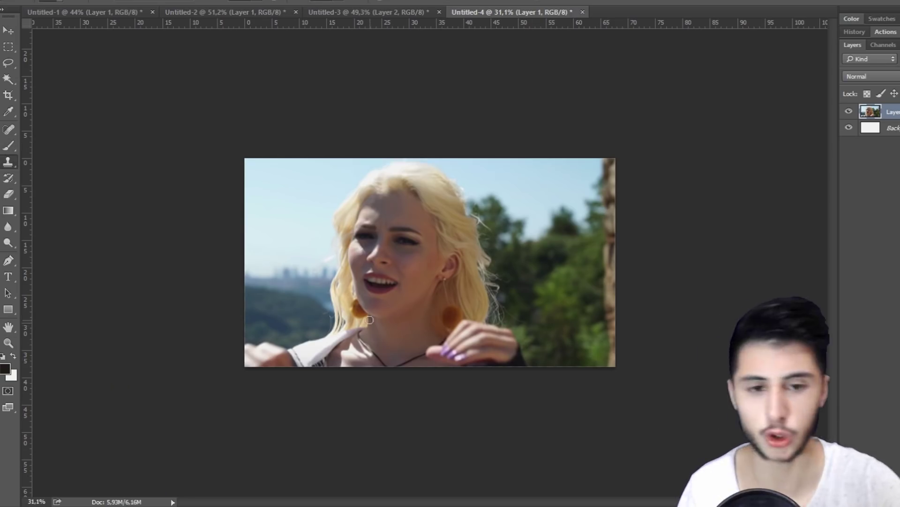
# Step: Duplicate the layer holding the pasted video frame in the Untitled-4 Photoshop document
pyautogui.click(442, 336)
pyautogui.press('Return')
pyautogui.click(445, 324)
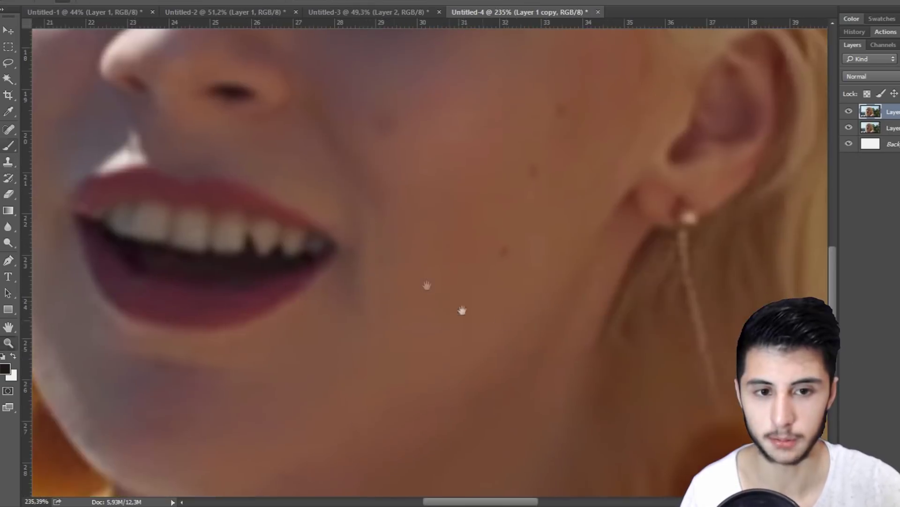
pyautogui.hscroll(-3, 463, 312)
pyautogui.scroll(1, 545, 288)
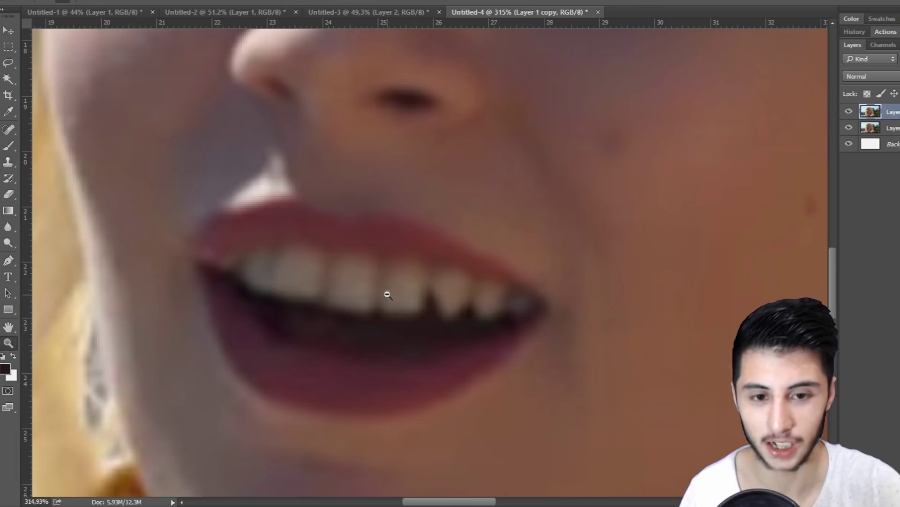
# Step: Adjust the brush and dab dark reddish black over the middle upper teeth, undoing the extra dab
pyautogui.scroll(2, 387, 295)
pyautogui.rightClick(423, 308)
pyautogui.moveTo(386, 289); pyautogui.dragTo(348, 300)
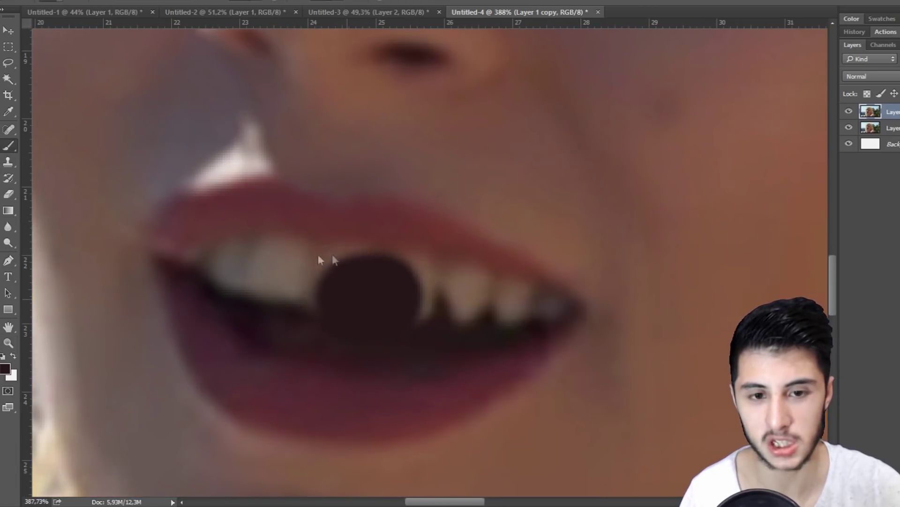
pyautogui.click(436, 320)
pyautogui.hotkey('ctrl', 'z')
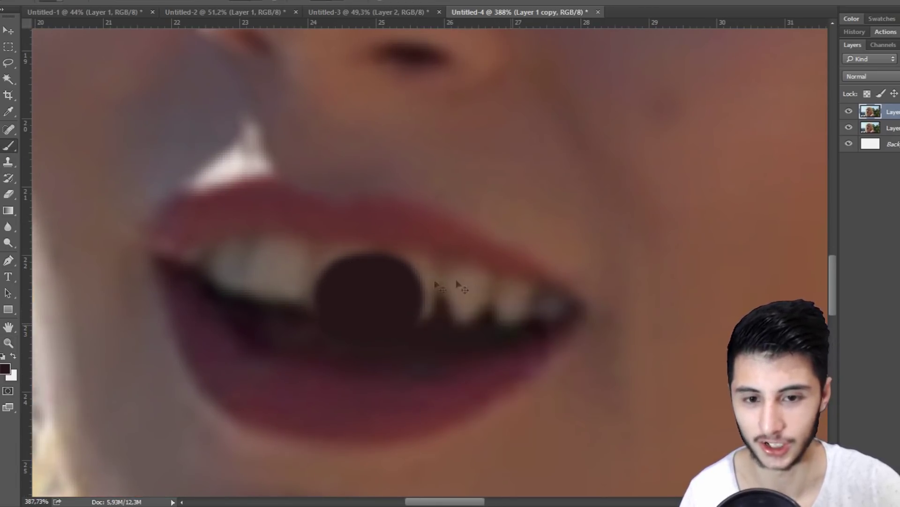
# Step: Reduce the brush size and paint over the remaining upper teeth from one mouth corner to the other
pyautogui.rightClick(418, 311)
pyautogui.moveTo(495, 341); pyautogui.dragTo(484, 341)
pyautogui.moveTo(440, 287)
pyautogui.mouseDown()
pyautogui.moveTo(459, 268)
pyautogui.moveTo(466, 321)
pyautogui.moveTo(485, 299)
pyautogui.mouseUp()
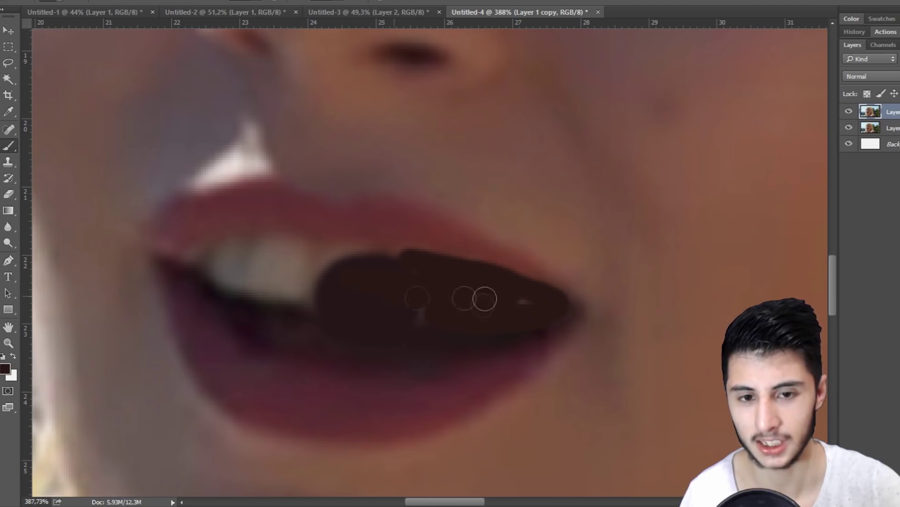
pyautogui.moveTo(369, 256)
pyautogui.mouseDown()
pyautogui.moveTo(249, 243)
pyautogui.moveTo(205, 271)
pyautogui.moveTo(235, 262)
pyautogui.moveTo(285, 286)
pyautogui.moveTo(220, 265)
pyautogui.moveTo(221, 291)
pyautogui.mouseUp()
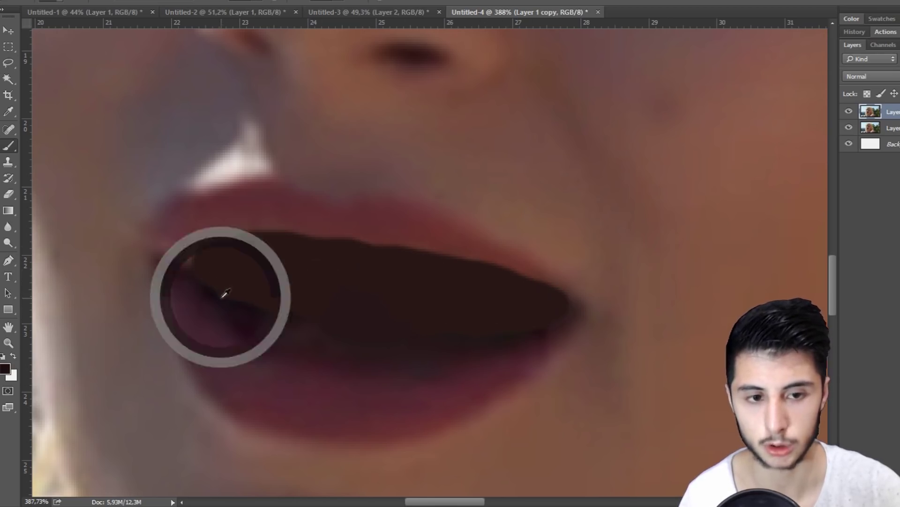
# Step: Select the painted mouth fill, repaint it with a darker purplish black, and clear the selection
pyautogui.press('w')
pyautogui.click(343, 287)
pyautogui.hotkey('shift', 'w')
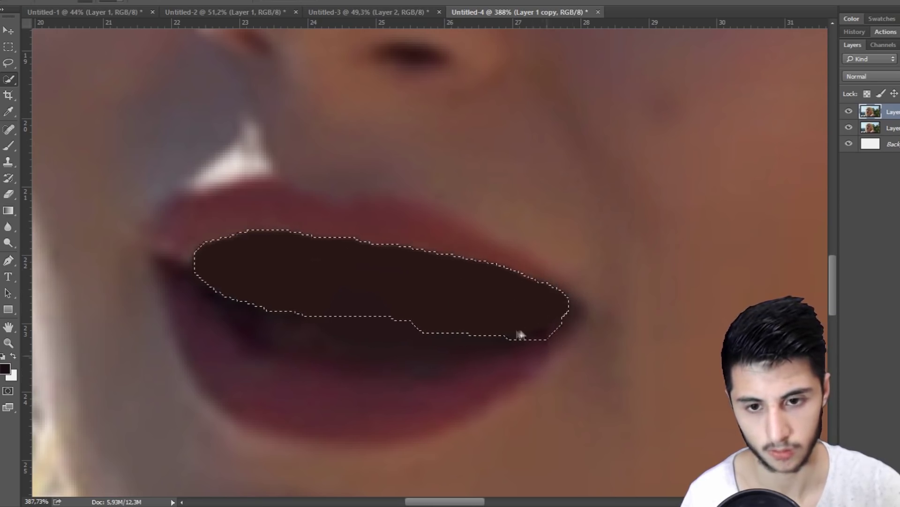
pyautogui.press('b')
pyautogui.moveTo(406, 292); pyautogui.dragTo(496, 309)
pyautogui.hotkey('ctrl', 'd')
pyautogui.rightClick(497, 309)
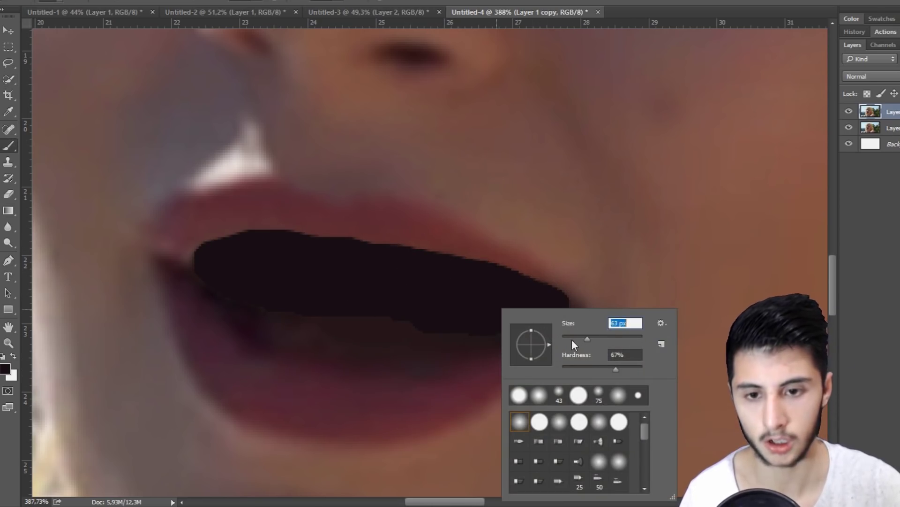
pyautogui.press('Return')
pyautogui.hotkey('ctrl', '0')
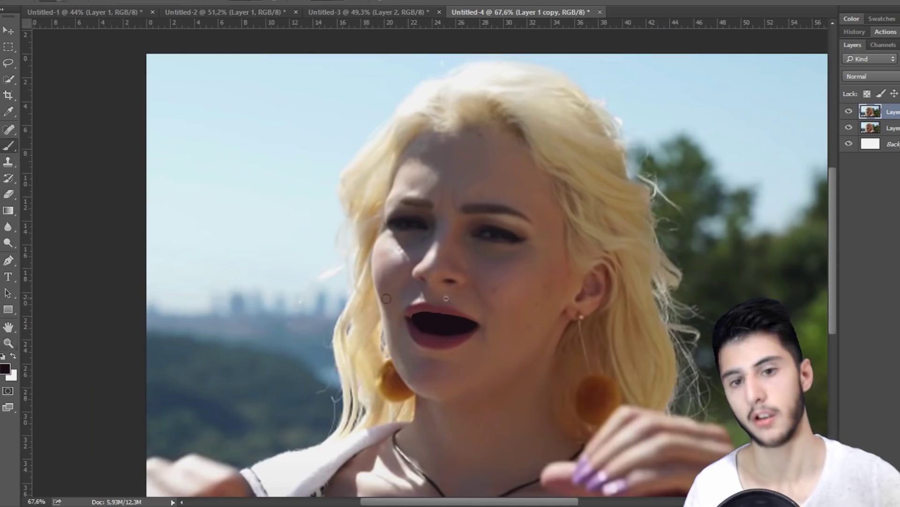
pyautogui.scroll(-3, 366, 297)
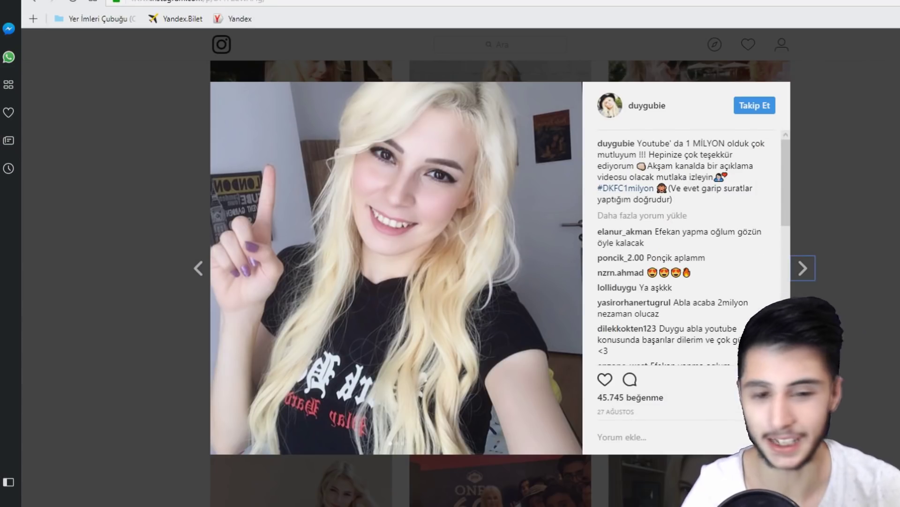
# Step: Copy the Instagram post with the raised-finger portrait into Untitled-4 and enlarge it to nearly fill the canvas
pyautogui.hotkey('alt', 'Tab')
pyautogui.click(140, 24)
pyautogui.moveTo(200, 68); pyautogui.dragTo(823, 471)
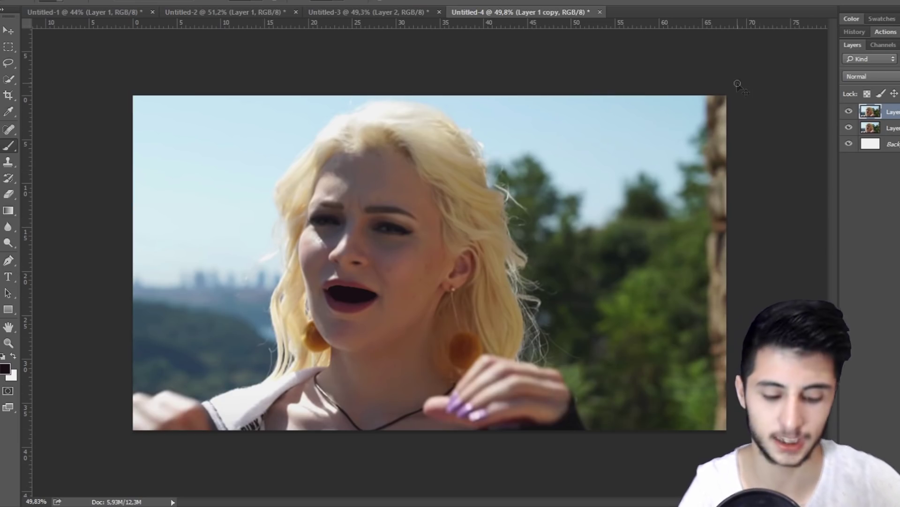
pyautogui.hotkey('ctrl', 'v')
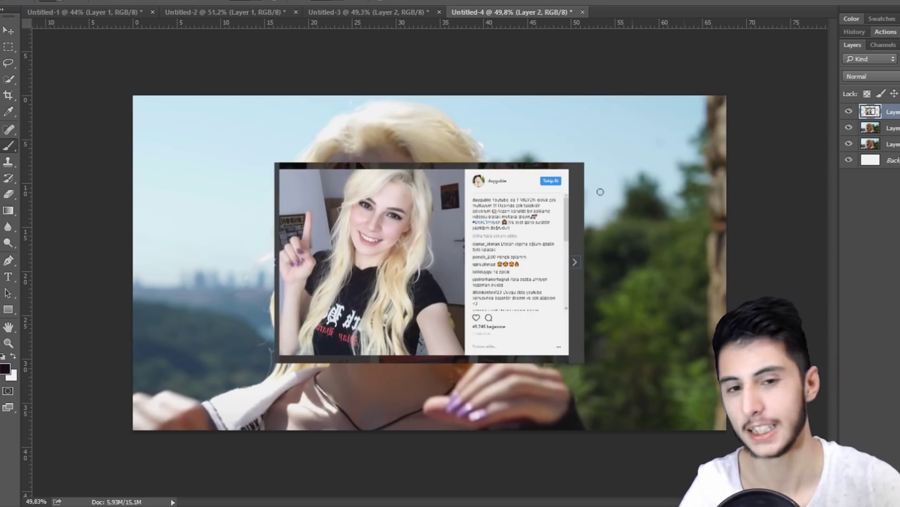
pyautogui.hotkey('ctrl', 't')
pyautogui.moveTo(585, 368); pyautogui.dragTo(698, 444)
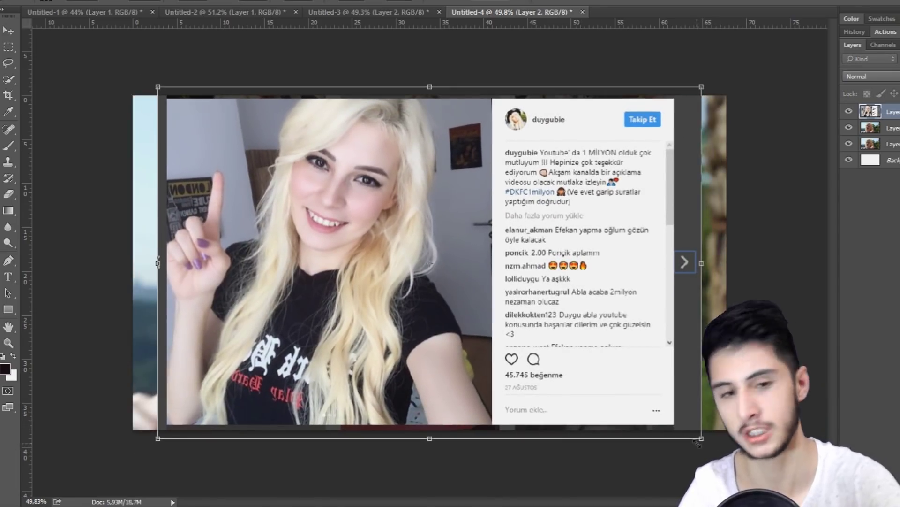
pyautogui.press('Return')
# Step: Sample a dark tone from the new portrait's mouth and darken the foreground colour to hue 357°, saturation 49%, brightness 5%
pyautogui.scroll(8, 328, 221)
pyautogui.keyDown('alt'); pyautogui.click(229, 168); pyautogui.keyUp('alt')
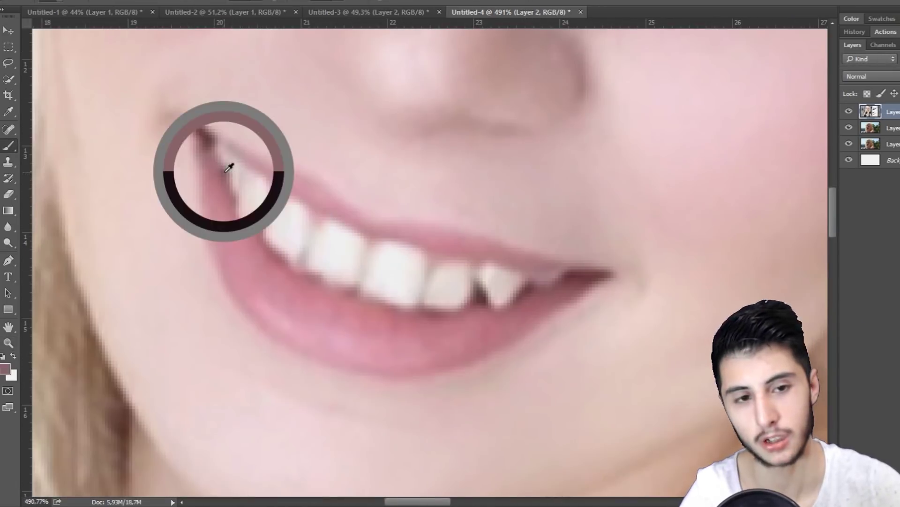
pyautogui.scroll(2, 322, 251)
pyautogui.keyDown('alt'); pyautogui.click(776, 282); pyautogui.keyUp('alt')
pyautogui.click(4, 364)
pyautogui.press('Escape')
pyautogui.keyDown('alt'); pyautogui.click(620, 324); pyautogui.keyUp('alt')
pyautogui.click(4, 368)
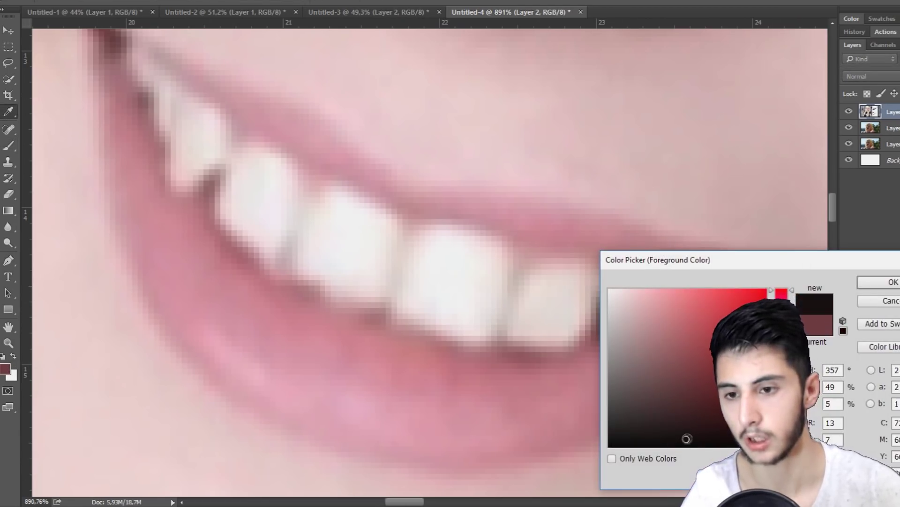
pyautogui.press('Return')
# Step: Paint near-black over the row of upper teeth in the raised-finger portrait, adjusting the brush size for the narrower areas
pyautogui.moveTo(319, 235)
pyautogui.mouseDown()
pyautogui.moveTo(450, 262)
pyautogui.moveTo(459, 294)
pyautogui.moveTo(657, 287)
pyautogui.moveTo(480, 316)
pyautogui.moveTo(279, 244)
pyautogui.mouseUp()
pyautogui.moveTo(279, 244); pyautogui.dragTo(436, 331)
pyautogui.moveTo(436, 332)
pyautogui.mouseDown()
pyautogui.moveTo(356, 257)
pyautogui.moveTo(402, 240)
pyautogui.moveTo(520, 334)
pyautogui.mouseUp()
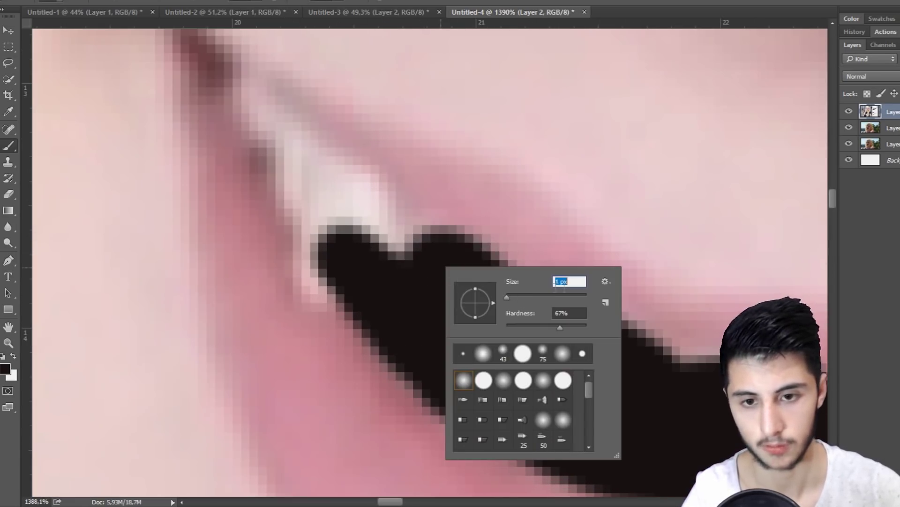
pyautogui.press('Return')
pyautogui.moveTo(344, 281)
pyautogui.mouseDown()
pyautogui.moveTo(291, 197)
pyautogui.moveTo(376, 201)
pyautogui.moveTo(599, 285)
pyautogui.moveTo(578, 322)
pyautogui.moveTo(516, 322)
pyautogui.mouseUp()
# Step: Readjust the brush and cover the remaining white tooth areas along the lip edges of the raised-finger portrait
pyautogui.press('z')
pyautogui.rightClick(443, 299)
pyautogui.click(506, 324)
pyautogui.moveTo(226, 160)
pyautogui.mouseDown()
pyautogui.moveTo(329, 237)
pyautogui.moveTo(649, 352)
pyautogui.moveTo(422, 284)
pyautogui.mouseUp()
pyautogui.moveTo(529, 324)
pyautogui.mouseDown()
pyautogui.moveTo(635, 302)
pyautogui.moveTo(657, 307)
pyautogui.mouseUp()
pyautogui.moveTo(622, 330)
pyautogui.mouseDown()
pyautogui.moveTo(412, 327)
pyautogui.moveTo(121, 94)
pyautogui.mouseUp()
# Step: Extend the near-black fill into the narrow upper mouth corner of the raised-finger portrait to cover the last tooth
pyautogui.press('z')
pyautogui.moveTo(413, 211)
pyautogui.mouseDown()
pyautogui.moveTo(263, 211)
pyautogui.moveTo(344, 210)
pyautogui.moveTo(442, 269)
pyautogui.mouseUp()
pyautogui.press('b')
pyautogui.moveTo(358, 345)
pyautogui.mouseDown()
pyautogui.moveTo(414, 241)
pyautogui.moveTo(377, 260)
pyautogui.mouseUp()
pyautogui.moveTo(280, 206); pyautogui.dragTo(306, 209)
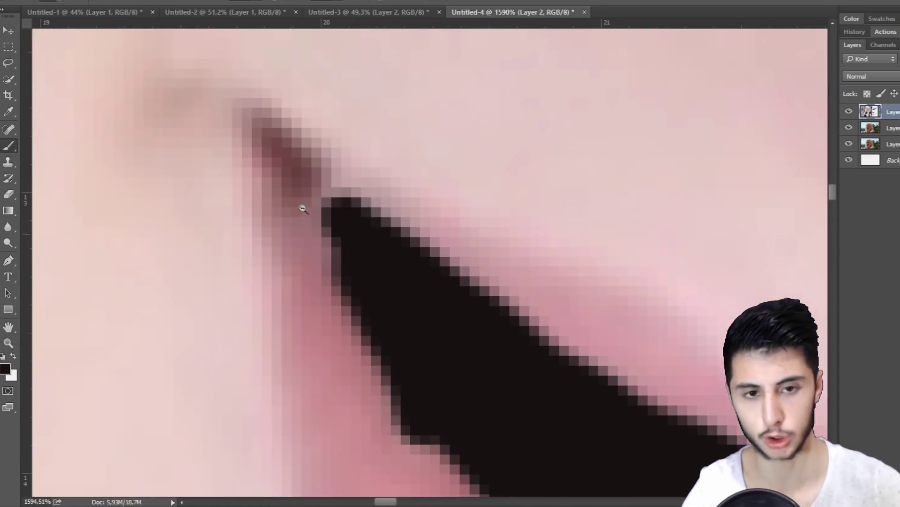
pyautogui.scroll(-9, 321, 195)
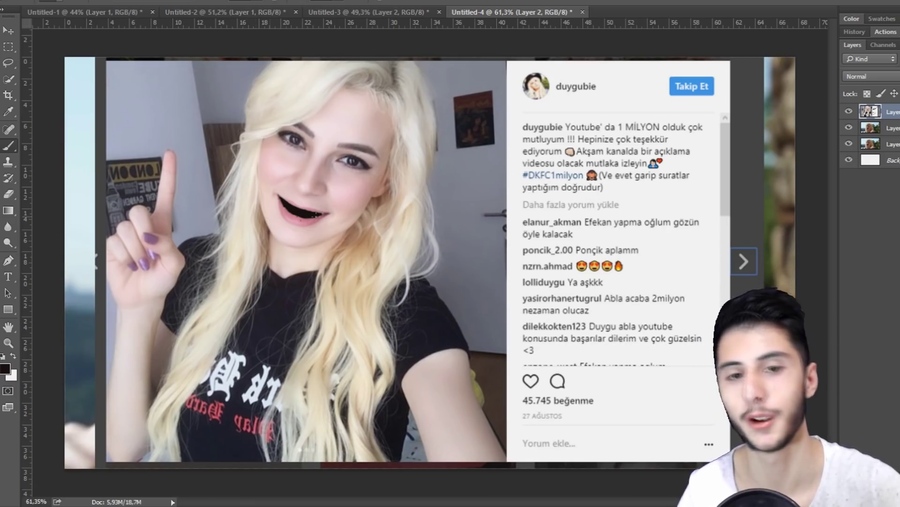
pyautogui.scroll(-3, 514, 214)
pyautogui.scroll(4, 514, 214)
pyautogui.scroll(-2, 514, 214)
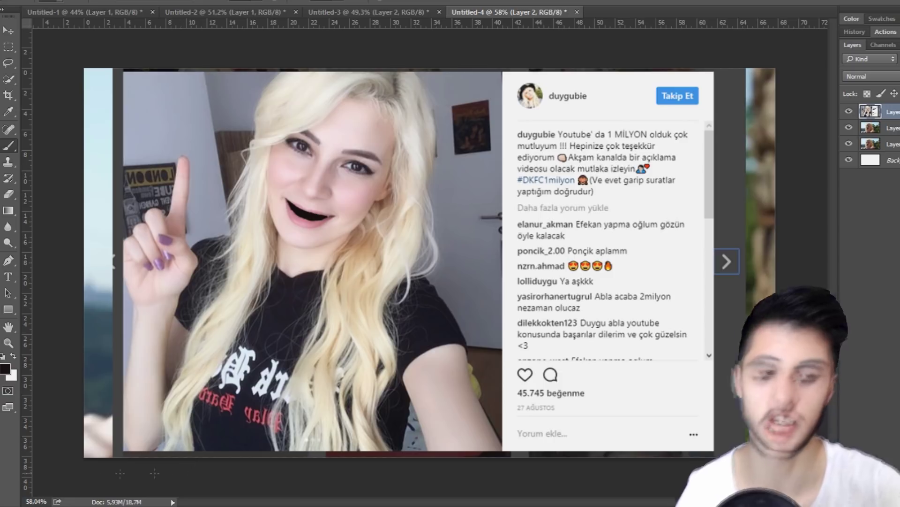
# Step: Switch to the browser, show the image results for the searched YouTuber, and open the smiling portrait with the green necklace
pyautogui.click(286, 464)
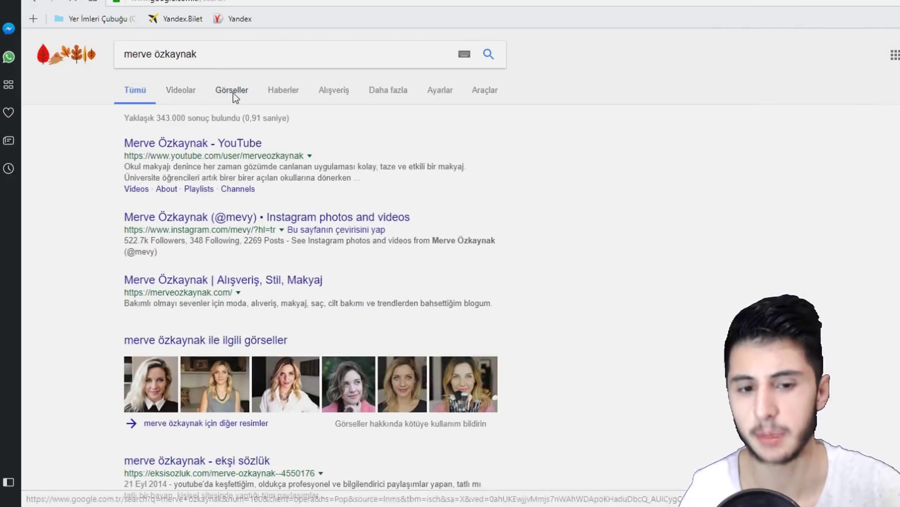
pyautogui.click(232, 93)
pyautogui.click(233, 93)
pyautogui.scroll(3, 340, 167)
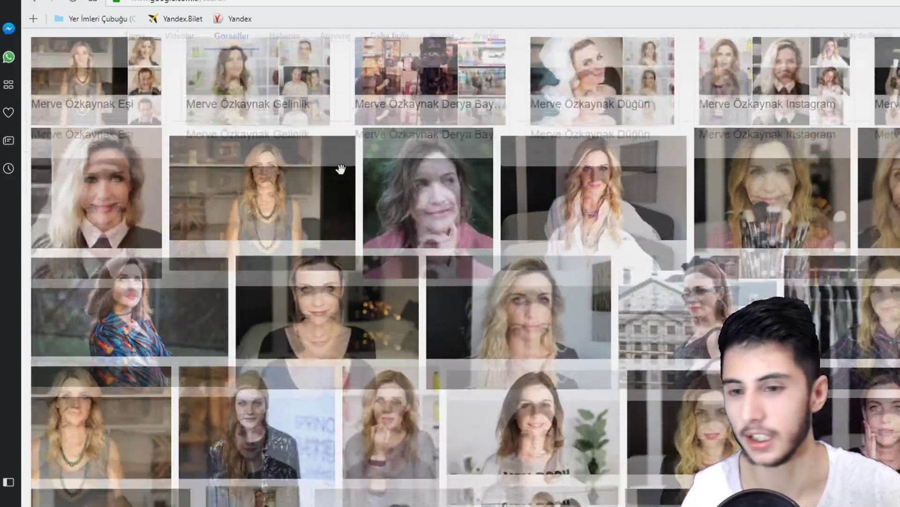
pyautogui.scroll(-3, 342, 161)
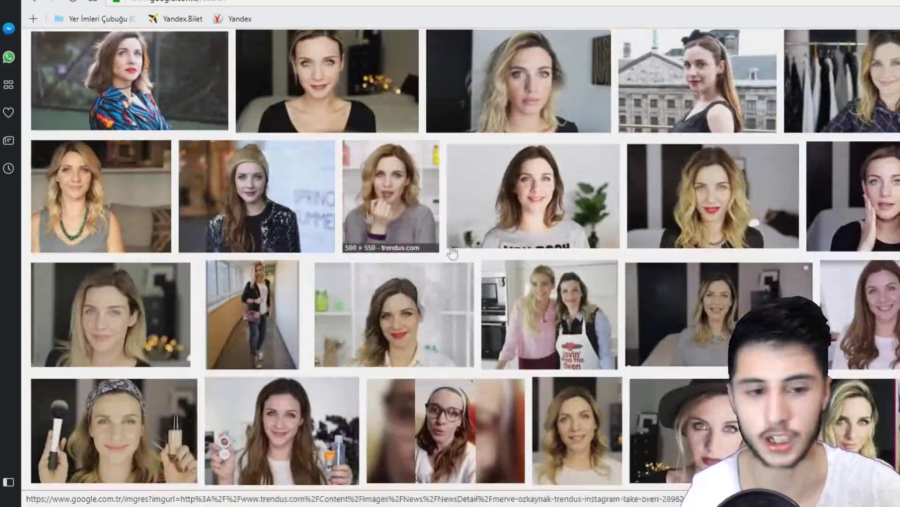
pyautogui.scroll(-3, 463, 309)
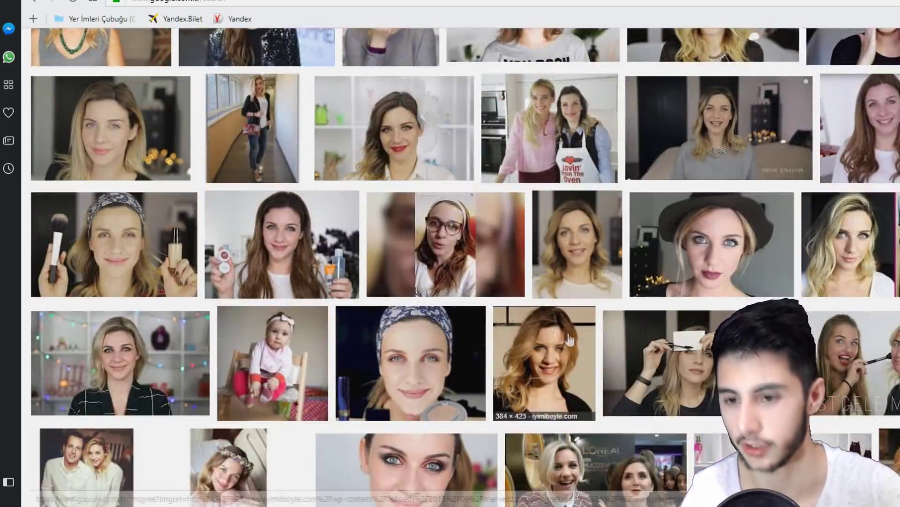
pyautogui.scroll(-3, 463, 310)
pyautogui.scroll(-2, 389, 336)
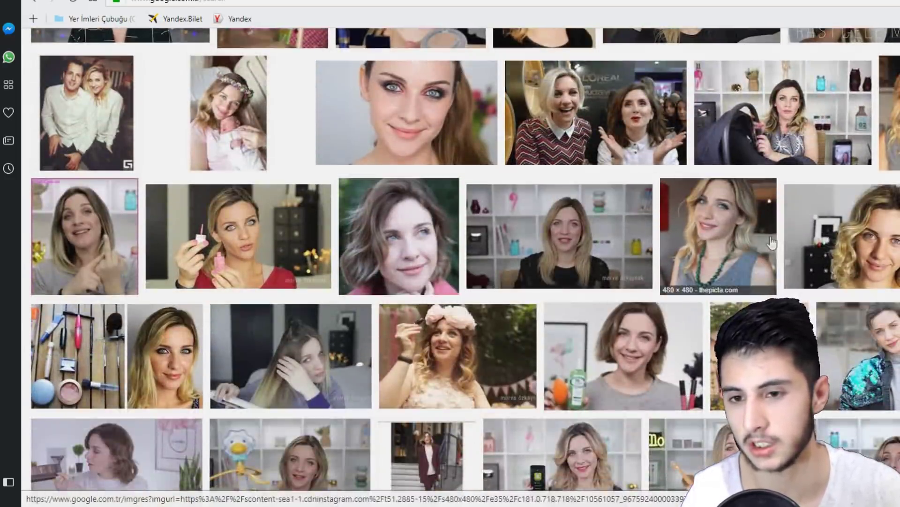
pyautogui.click(765, 239)
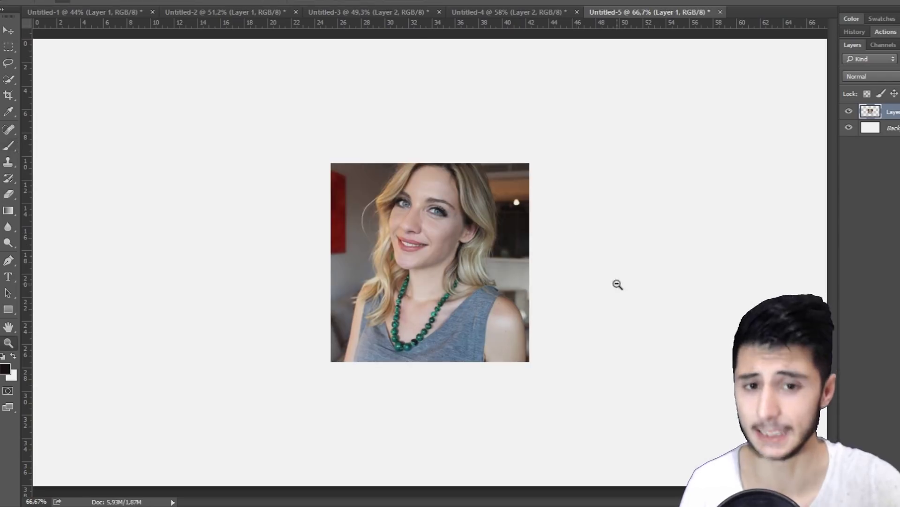
# Step: Enlarge the green-necklace portrait in Untitled-5 to about 37 cm square so it nearly fills the canvas height
pyautogui.moveTo(617, 284); pyautogui.dragTo(582, 276)
pyautogui.press('b')
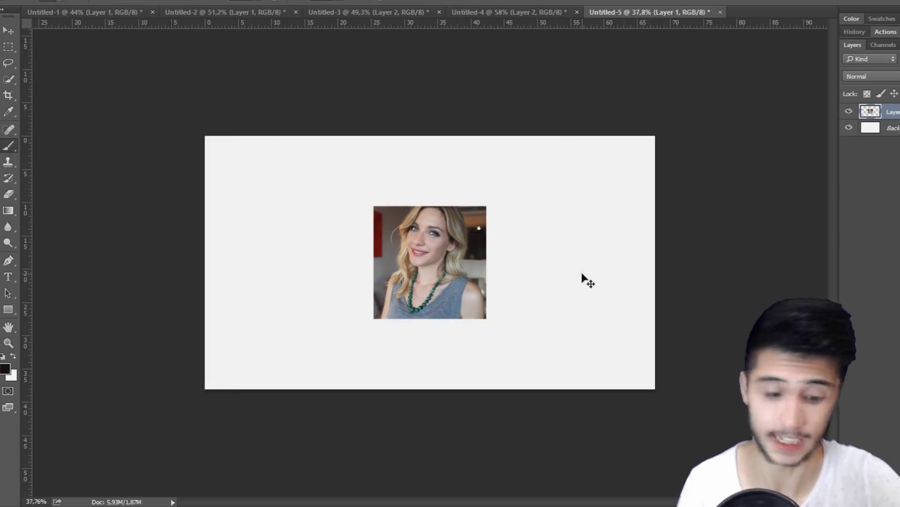
pyautogui.moveTo(484, 325); pyautogui.dragTo(567, 374)
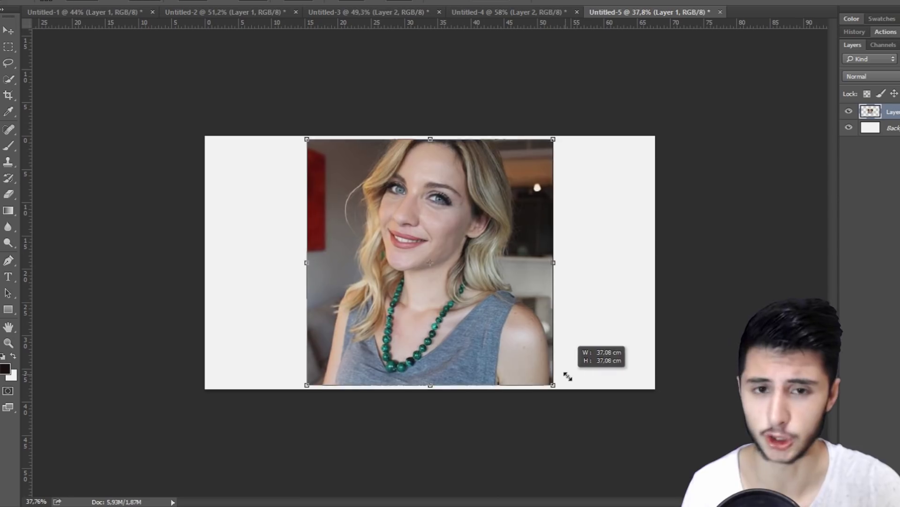
pyautogui.press('Return')
# Step: Sample a dark reddish brown from the mouth corner of the green-necklace portrait as the brush colour
pyautogui.press('z')
pyautogui.moveTo(431, 226); pyautogui.dragTo(469, 311)
pyautogui.moveTo(340, 311); pyautogui.dragTo(477, 273)
pyautogui.moveTo(371, 252); pyautogui.dragTo(420, 260)
pyautogui.scroll(2, 374, 267)
pyautogui.press('b')
pyautogui.keyDown('alt'); pyautogui.click(796, 286); pyautogui.keyUp('alt')
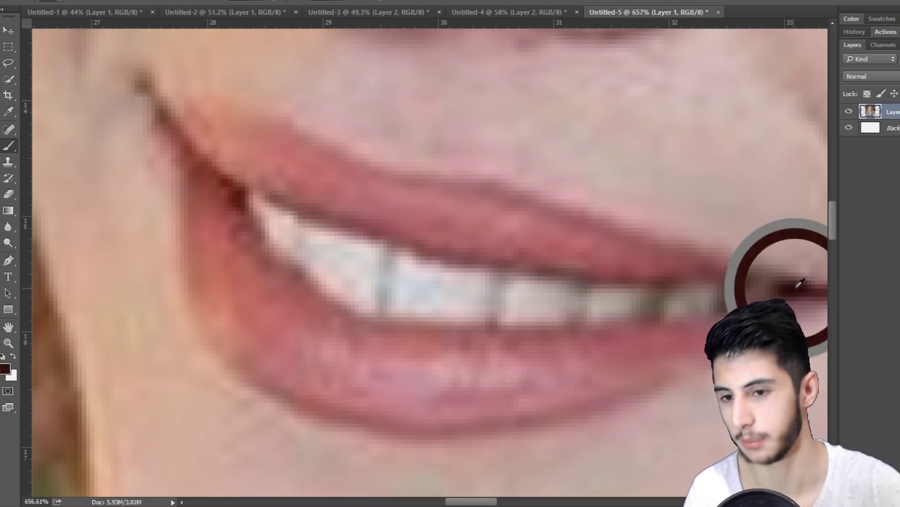
# Step: Paint the sampled dark brown over all the teeth between the lips of the green-necklace portrait
pyautogui.scroll(4, 796, 287)
pyautogui.press('z')
pyautogui.moveTo(511, 212)
pyautogui.mouseDown()
pyautogui.moveTo(488, 258)
pyautogui.moveTo(516, 258)
pyautogui.mouseUp()
pyautogui.press('b')
pyautogui.moveTo(448, 274)
pyautogui.mouseDown()
pyautogui.moveTo(497, 281)
pyautogui.moveTo(362, 207)
pyautogui.moveTo(423, 280)
pyautogui.moveTo(623, 311)
pyautogui.mouseUp()
pyautogui.moveTo(609, 309)
pyautogui.mouseDown()
pyautogui.moveTo(469, 266)
pyautogui.moveTo(762, 256)
pyautogui.moveTo(506, 236)
pyautogui.moveTo(241, 171)
pyautogui.moveTo(465, 264)
pyautogui.mouseUp()
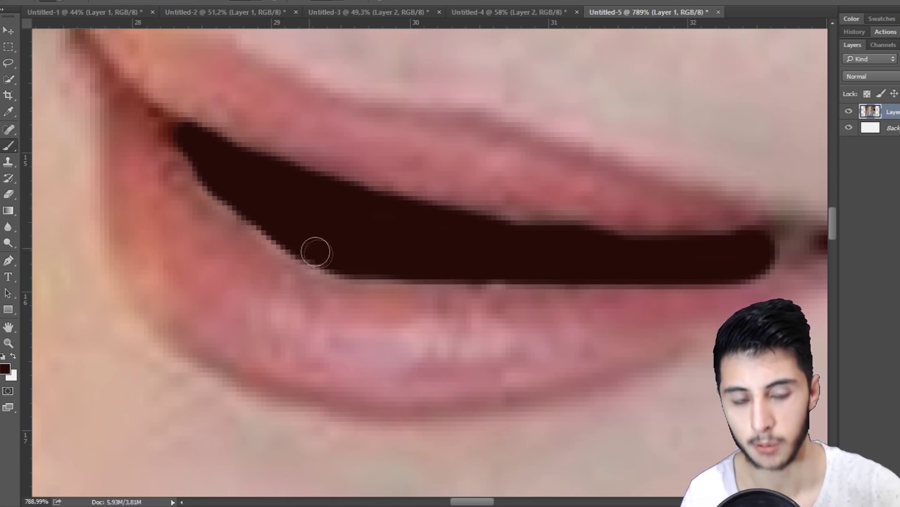
pyautogui.moveTo(562, 231); pyautogui.dragTo(333, 240)
pyautogui.moveTo(566, 282); pyautogui.dragTo(415, 265)
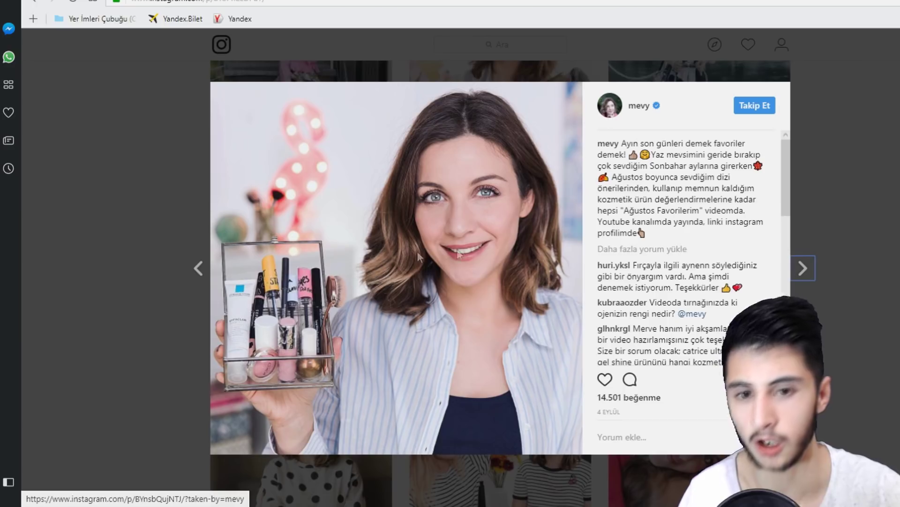
# Step: Copy the Instagram post with the cosmetics box into Untitled-5 and enlarge it to nearly fill the canvas
pyautogui.rightClick(479, 236)
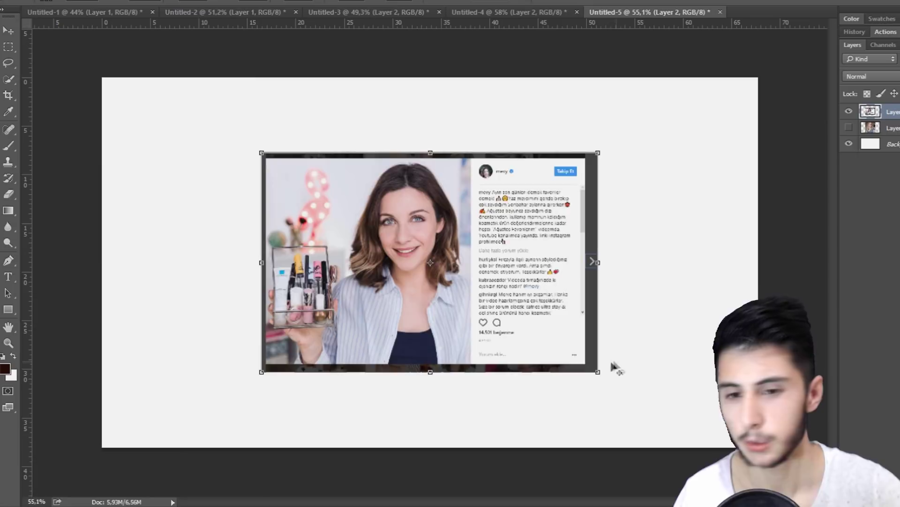
pyautogui.moveTo(600, 371); pyautogui.dragTo(723, 436)
pyautogui.press('Return')
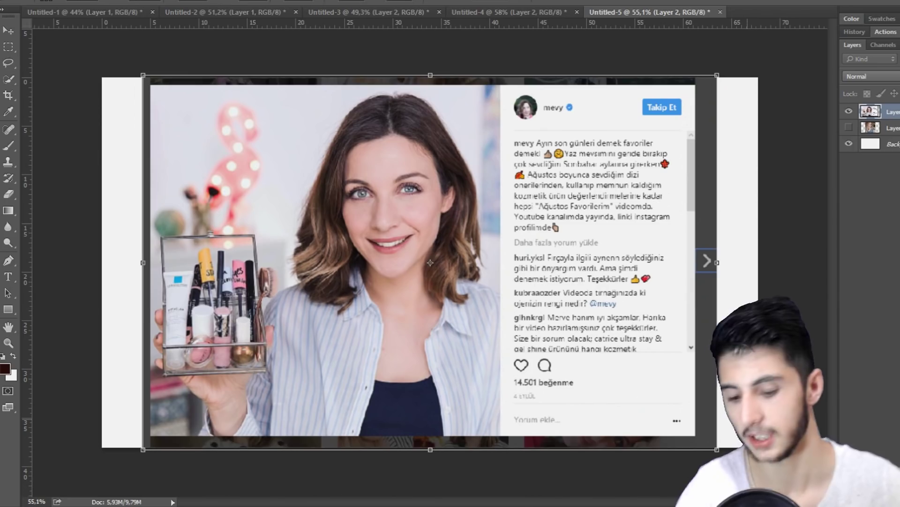
# Step: Sample a dark tone from the mouth of the cosmetics-box portrait and start painting over its upper teeth
pyautogui.press('b')
pyautogui.moveTo(378, 262); pyautogui.dragTo(391, 388)
pyautogui.press('z')
pyautogui.moveTo(342, 273); pyautogui.dragTo(383, 283)
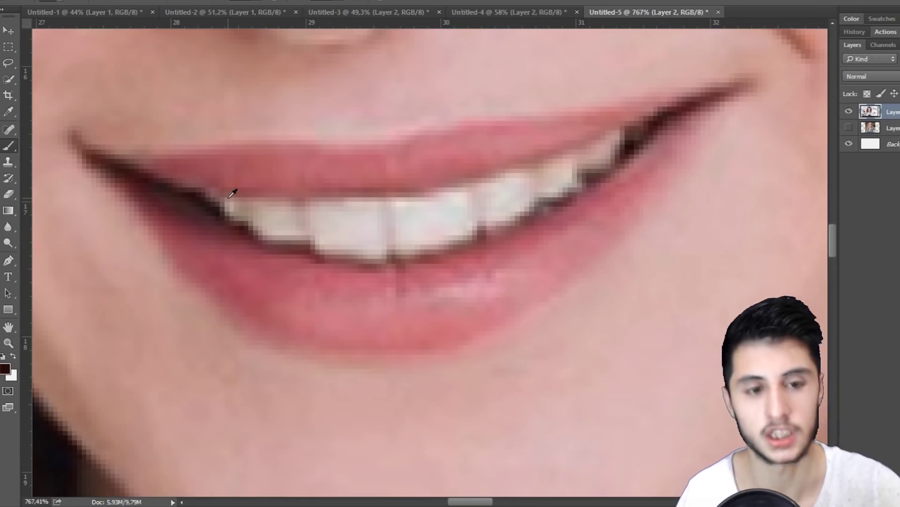
pyautogui.scroll(2, 234, 211)
pyautogui.moveTo(220, 201)
pyautogui.mouseDown()
pyautogui.moveTo(469, 202)
pyautogui.moveTo(412, 281)
pyautogui.moveTo(657, 156)
pyautogui.moveTo(304, 194)
pyautogui.moveTo(569, 237)
pyautogui.mouseUp()
# Step: Adjust the brush size and paint over the remaining teeth up to the raised mouth corner of the cosmetics-box portrait
pyautogui.scroll(1, 656, 203)
pyautogui.moveTo(346, 244); pyautogui.dragTo(590, 153)
pyautogui.rightClick(590, 153)
pyautogui.press('Return')
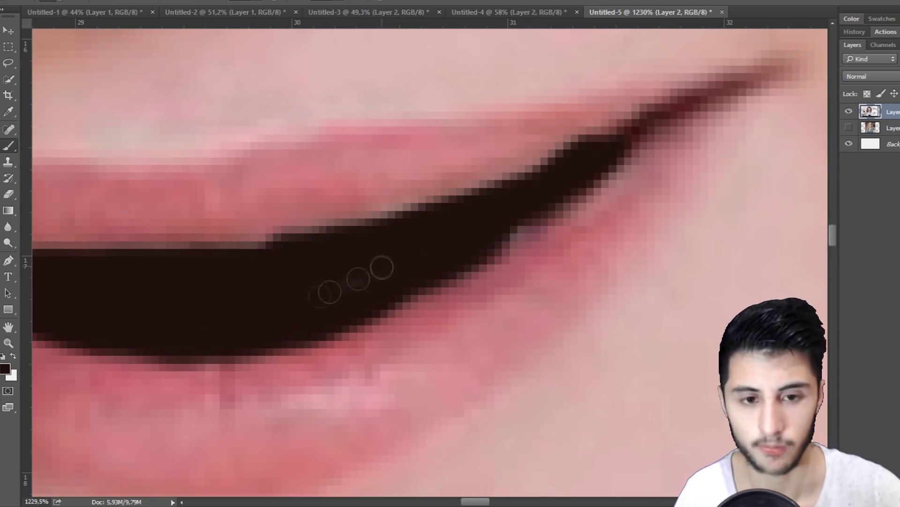
pyautogui.hotkey('ctrl', '0')
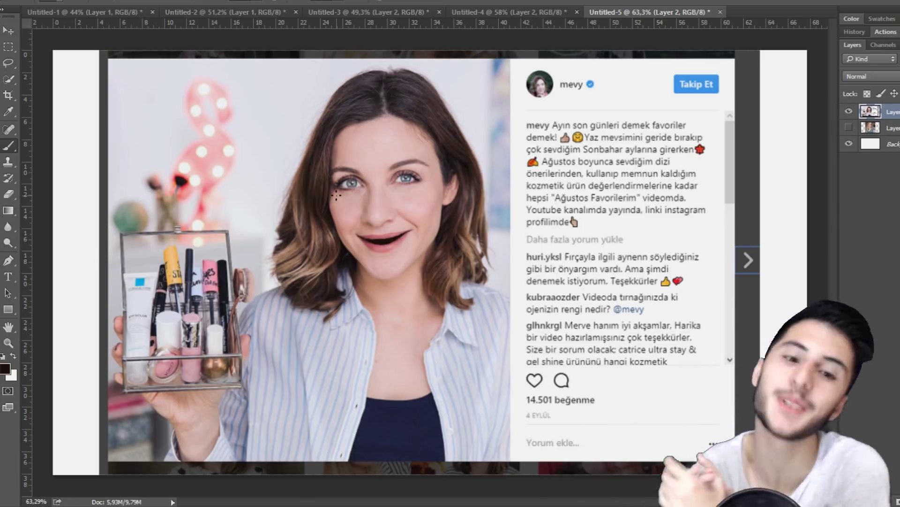
pyautogui.hotkey('ctrl', 'space')
pyautogui.moveTo(387, 158)
pyautogui.mouseDown()
pyautogui.moveTo(441, 175)
pyautogui.moveTo(408, 167)
pyautogui.mouseUp()
pyautogui.scroll(-2, 408, 167)
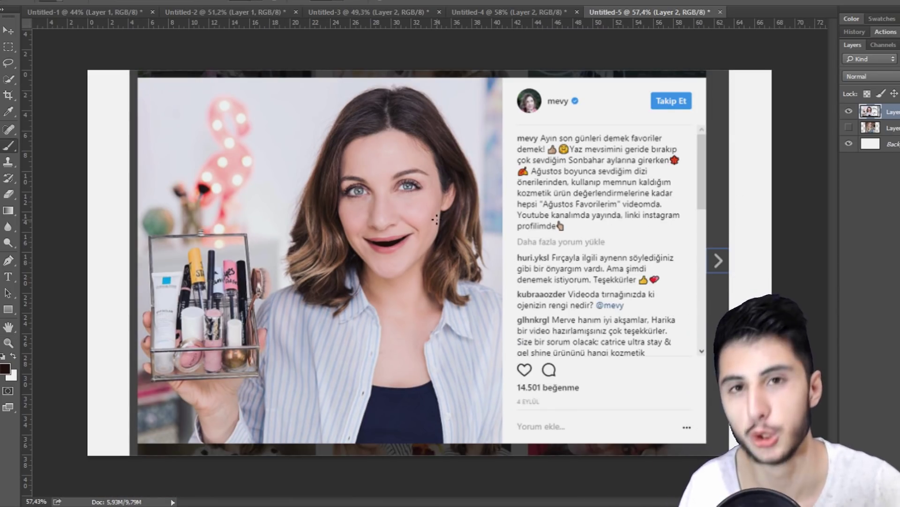
pyautogui.scroll(1, 435, 219)
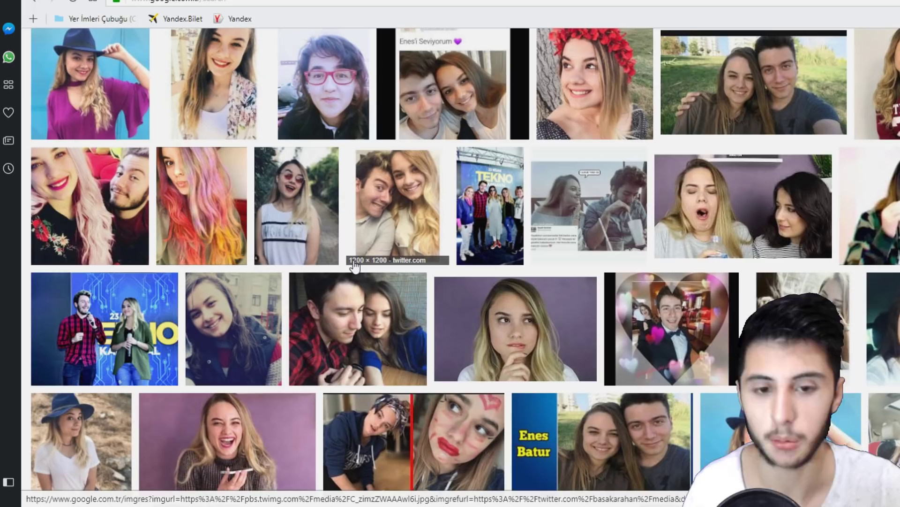
# Step: Copy the laughing portrait with the phone from the Google image results into the new document Untitled-6
pyautogui.click(253, 436)
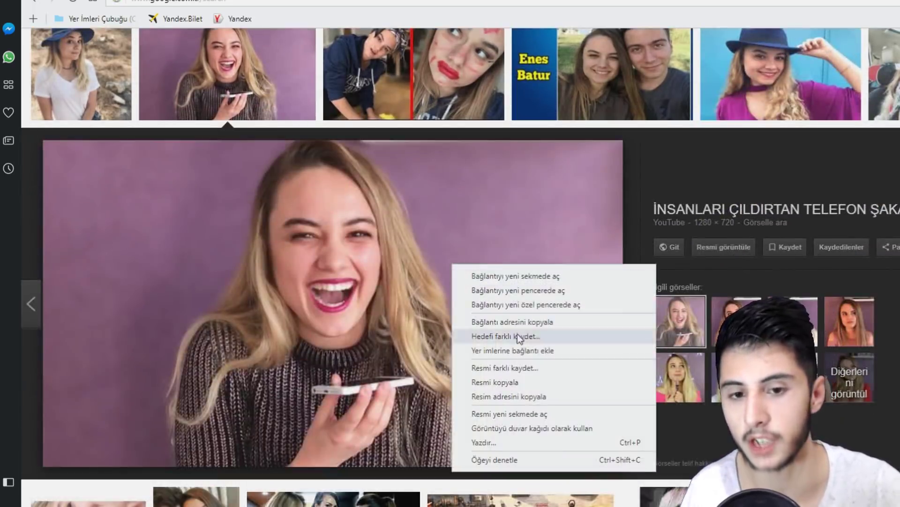
pyautogui.click(517, 382)
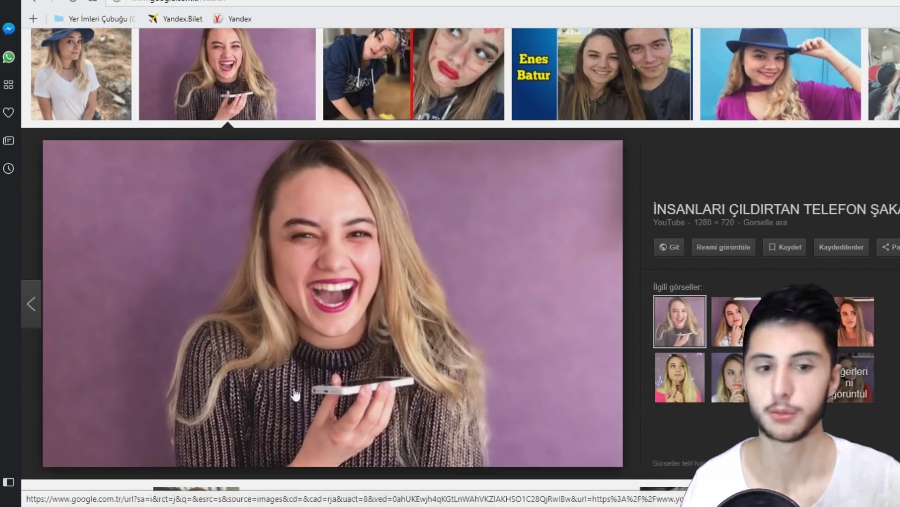
pyautogui.scroll(6, 295, 394)
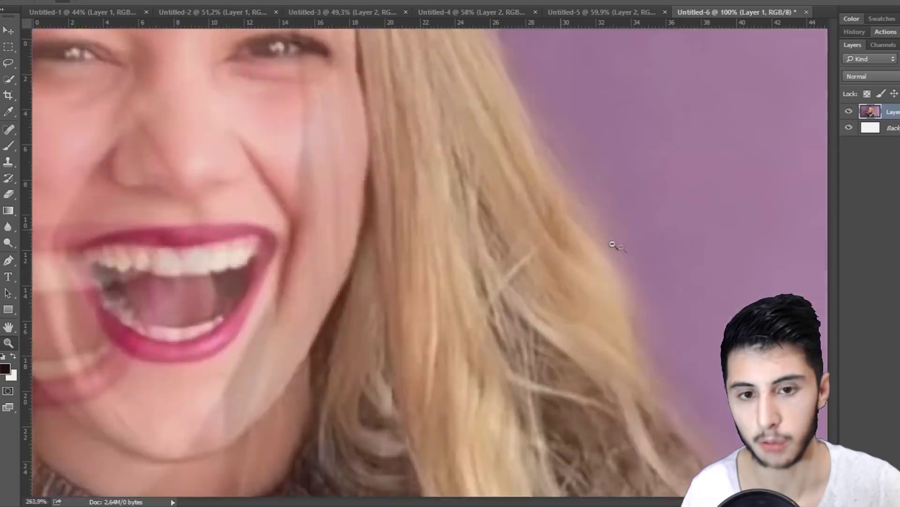
# Step: Resize the brush and paint near-black over the teeth, tongue and whole mouth interior of the laughing portrait
pyautogui.scroll(3, 616, 245)
pyautogui.hscroll(-3, 639, 156)
pyautogui.moveTo(502, 257); pyautogui.dragTo(479, 253)
pyautogui.scroll(3, 607, 276)
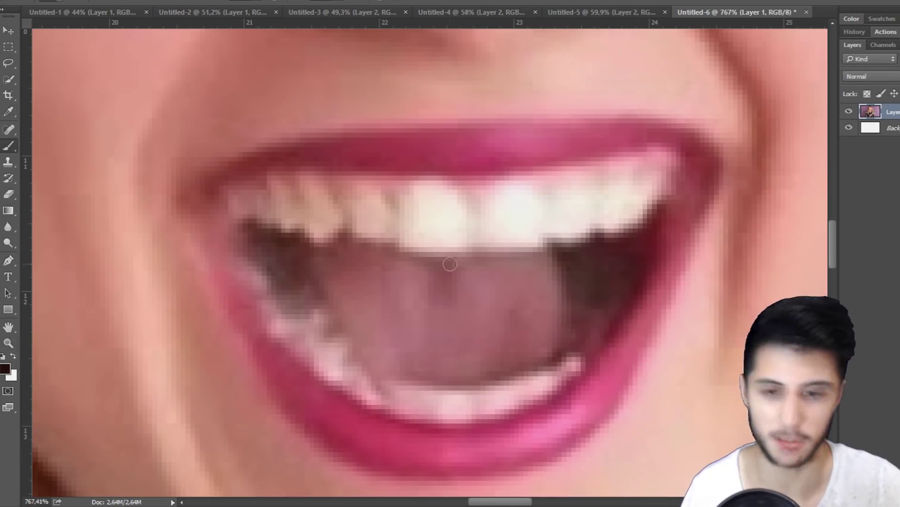
pyautogui.rightClick(471, 253)
pyautogui.rightClick(567, 276)
pyautogui.moveTo(651, 306); pyautogui.dragTo(640, 307)
pyautogui.moveTo(476, 274); pyautogui.dragTo(443, 274)
pyautogui.rightClick(470, 273)
pyautogui.moveTo(544, 303); pyautogui.dragTo(535, 303)
pyautogui.moveTo(385, 205)
pyautogui.mouseDown()
pyautogui.moveTo(353, 197)
pyautogui.moveTo(282, 295)
pyautogui.moveTo(437, 410)
pyautogui.moveTo(589, 328)
pyautogui.moveTo(656, 153)
pyautogui.moveTo(306, 182)
pyautogui.moveTo(544, 305)
pyautogui.moveTo(319, 210)
pyautogui.mouseUp()
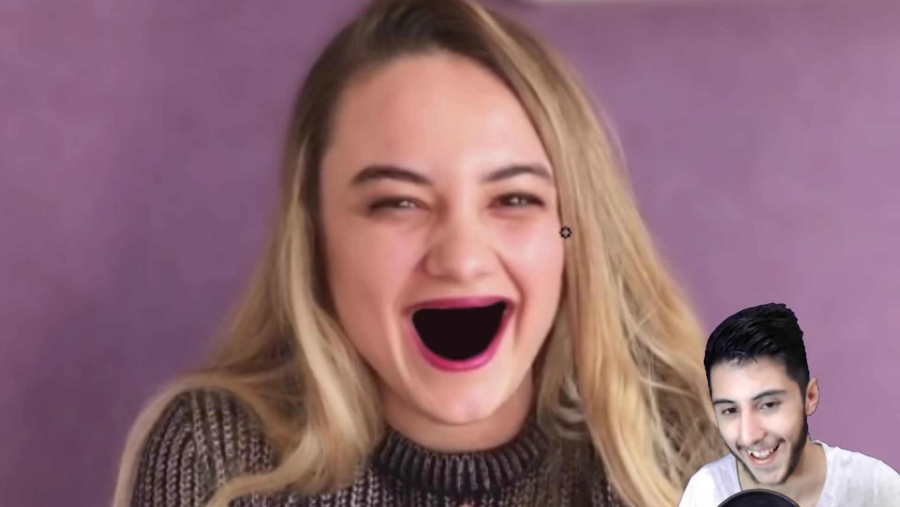
pyautogui.moveTo(449, 210); pyautogui.dragTo(501, 196)
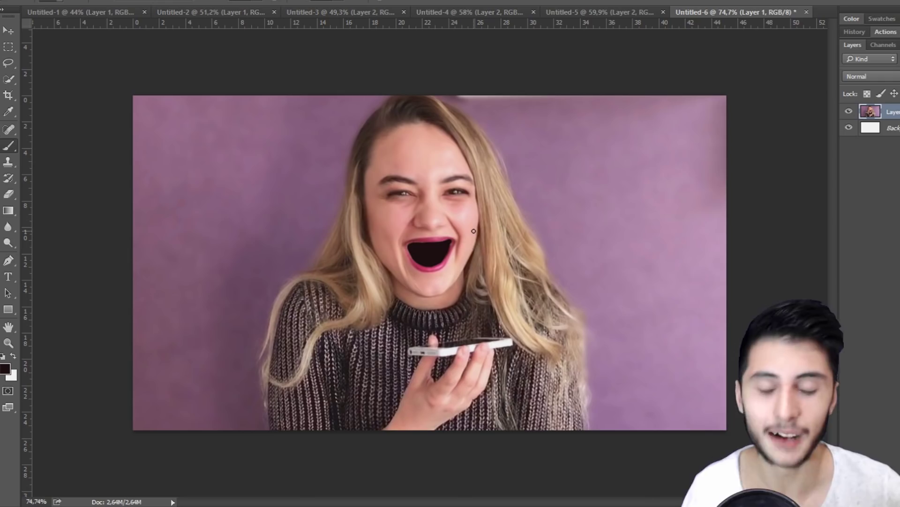
pyautogui.moveTo(464, 232); pyautogui.dragTo(558, 232)
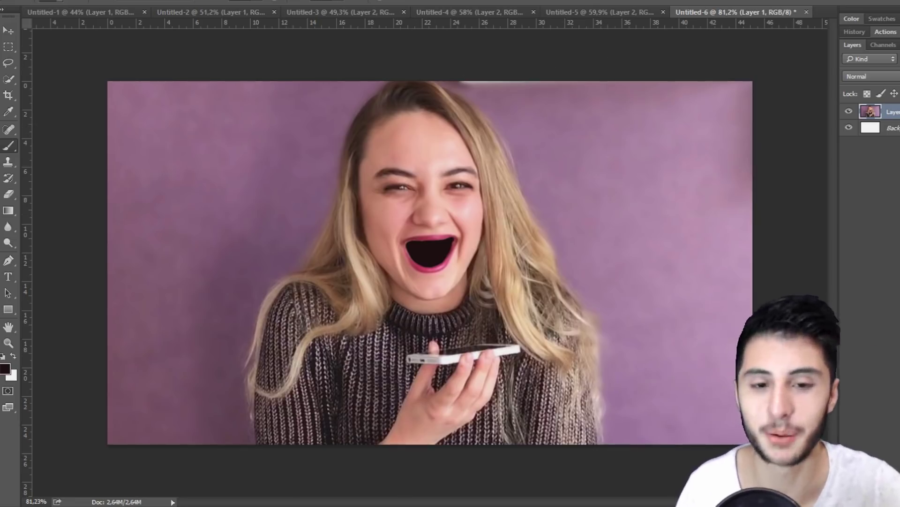
# Step: Bring the couple's photo into Untitled-6 and paint over the woman's teeth with a 7 px dark brush
pyautogui.click(281, 457)
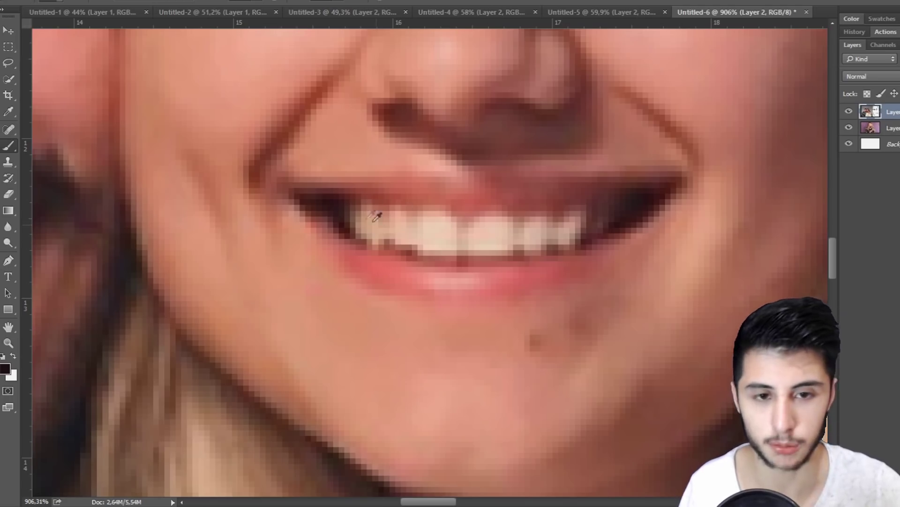
pyautogui.rightClick(395, 219)
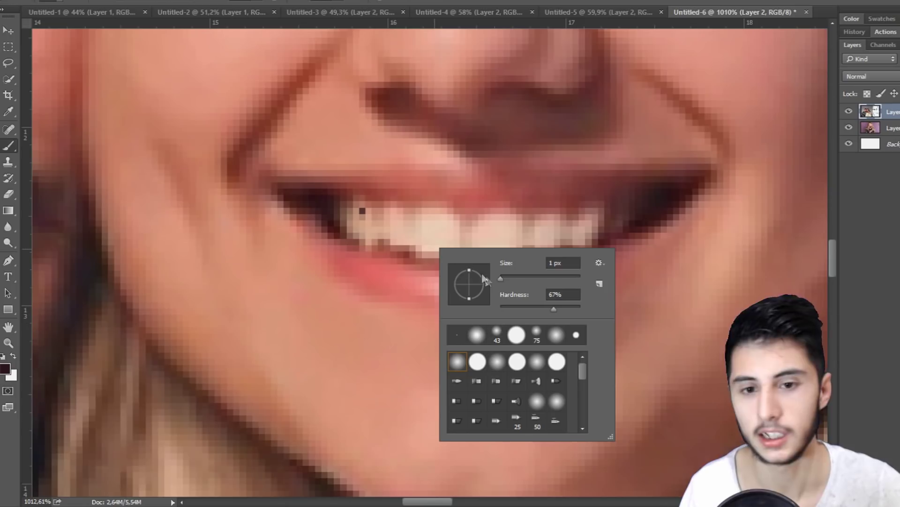
pyautogui.click(500, 276)
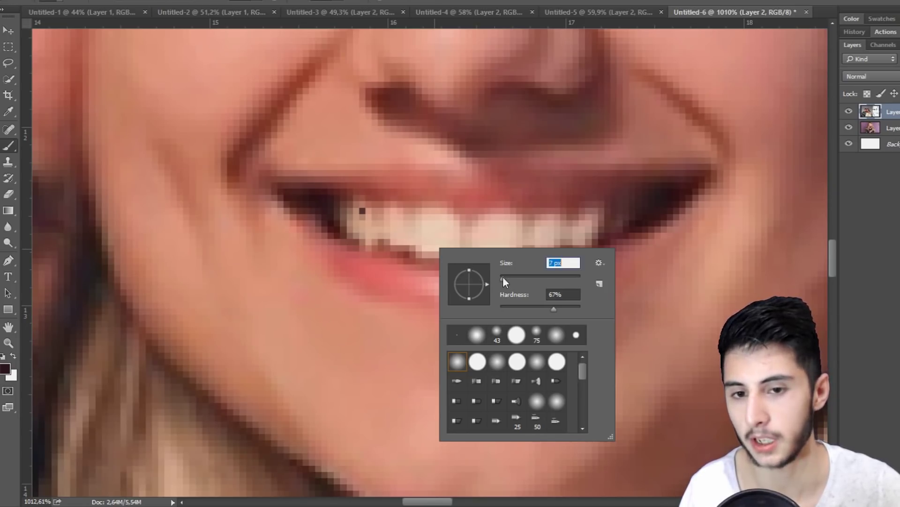
pyautogui.click(420, 217)
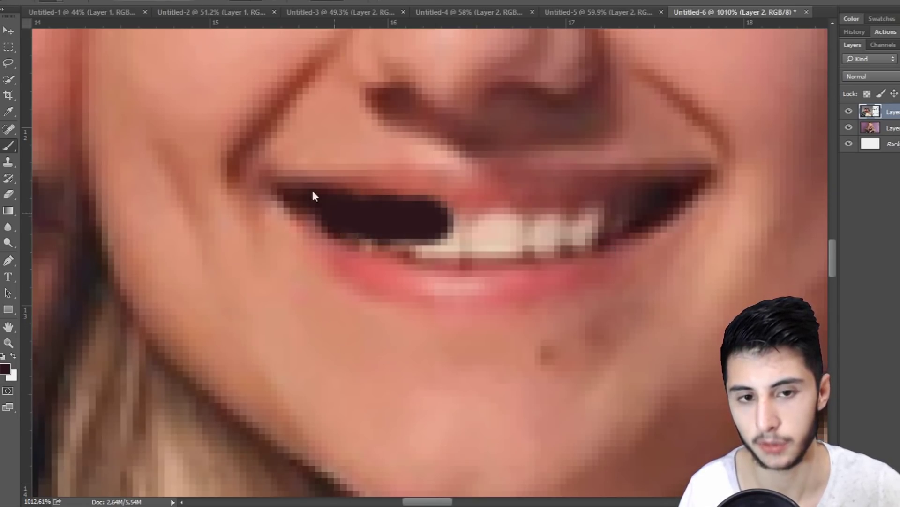
pyautogui.moveTo(332, 191)
pyautogui.mouseDown()
pyautogui.moveTo(366, 210)
pyautogui.moveTo(500, 221)
pyautogui.moveTo(611, 191)
pyautogui.mouseUp()
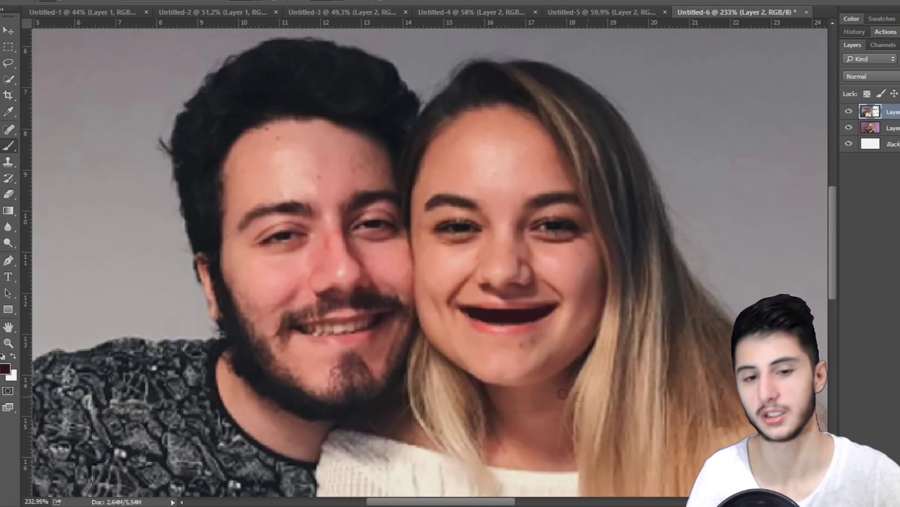
pyautogui.press('z')
pyautogui.moveTo(360, 309); pyautogui.dragTo(433, 339)
pyautogui.press('z')
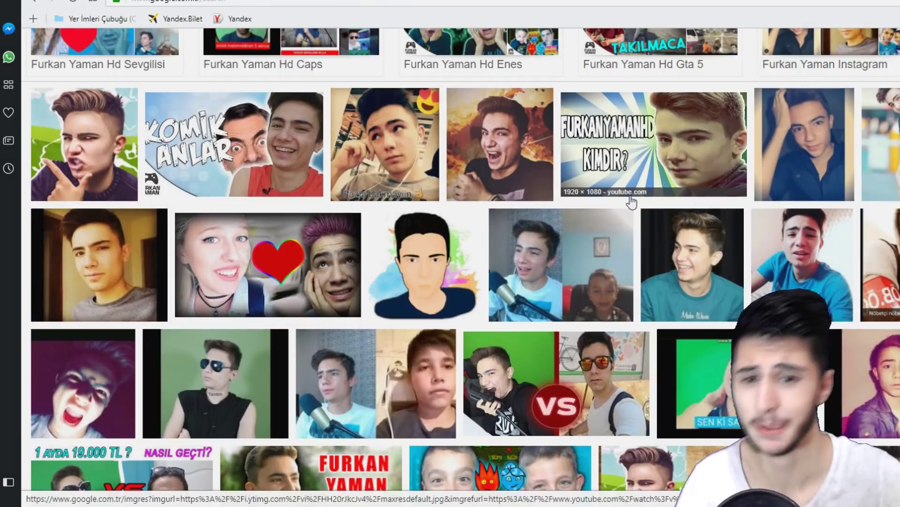
# Step: Copy the frightened portrait in the blue sweater from the Google image results into the new document Untitled-7
pyautogui.click(850, 151)
pyautogui.click(876, 93)
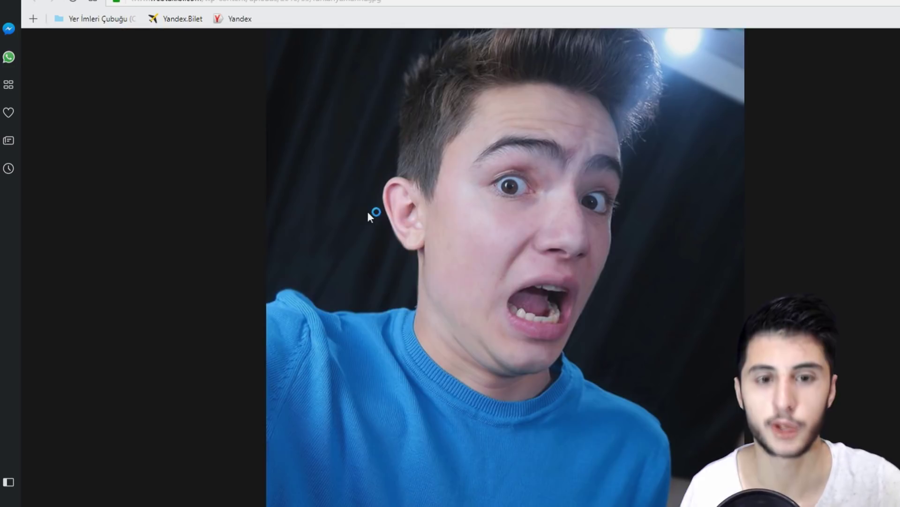
pyautogui.rightClick(368, 215)
pyautogui.click(417, 236)
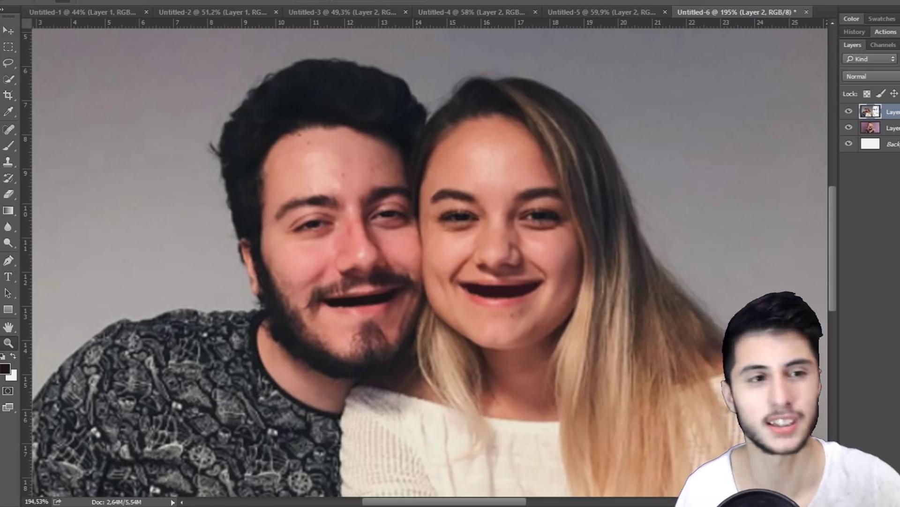
pyautogui.hotkey('ctrl', 'n')
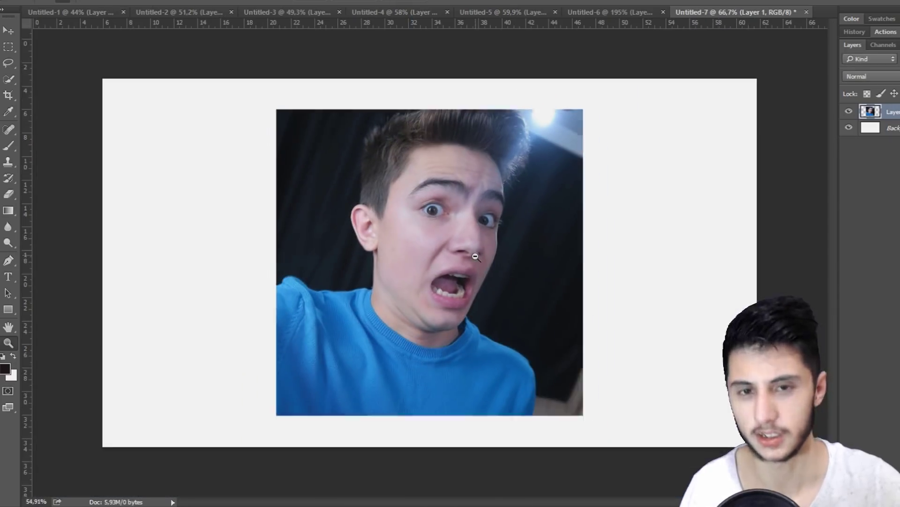
# Step: Enlarge the blue-sweater portrait to nearly the full canvas height and duplicate its layer
pyautogui.hotkey('ctrl', 't')
pyautogui.moveTo(585, 416); pyautogui.dragTo(611, 444)
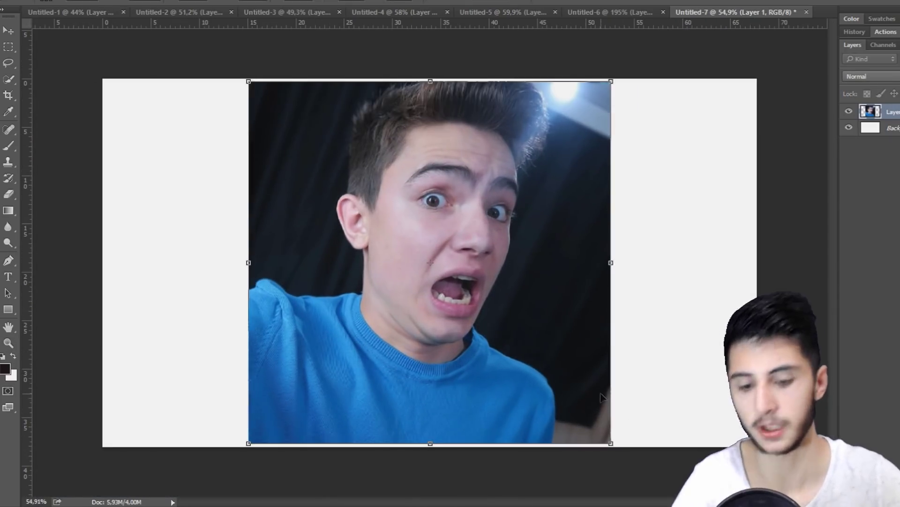
pyautogui.press('Return')
pyautogui.hotkey('ctrl', 'j')
# Step: Outline the open mouth of the blue-sweater portrait in near-black and fill over its teeth and tongue
pyautogui.moveTo(464, 290); pyautogui.dragTo(498, 260)
pyautogui.press('b')
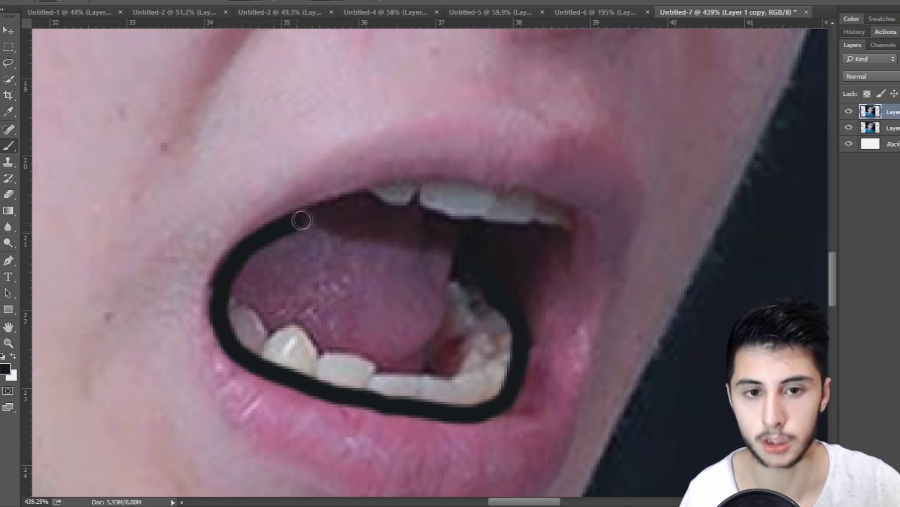
pyautogui.moveTo(508, 356)
pyautogui.mouseDown()
pyautogui.moveTo(345, 215)
pyautogui.moveTo(280, 211)
pyautogui.moveTo(226, 230)
pyautogui.moveTo(371, 268)
pyautogui.mouseUp()
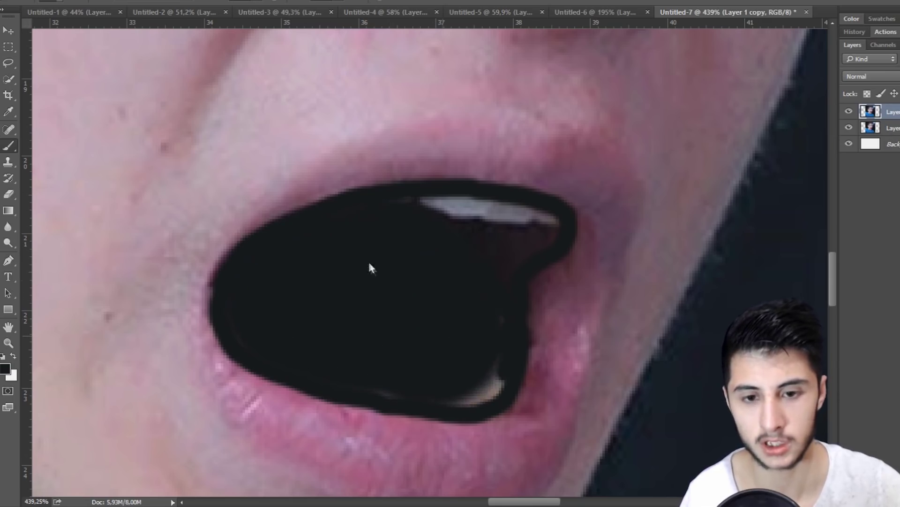
pyautogui.moveTo(538, 328); pyautogui.dragTo(426, 280)
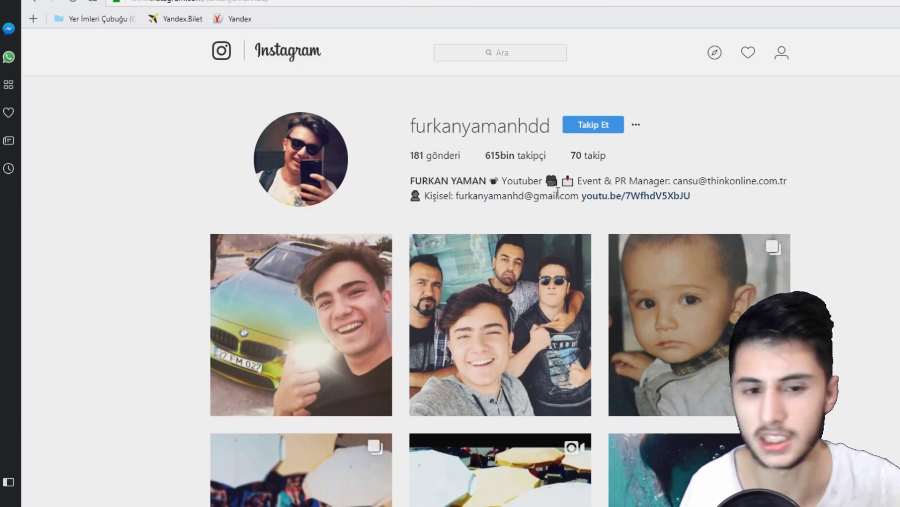
# Step: Find the smiling photo with the backpack on the Instagram profile, capture it with the Snipping Tool and paste it into Untitled-7
pyautogui.scroll(-10, 317, 350)
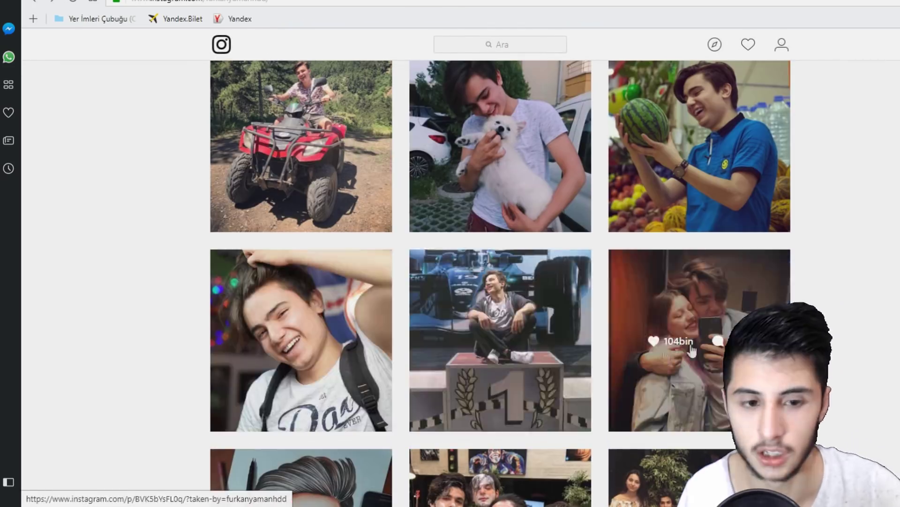
pyautogui.click(317, 349)
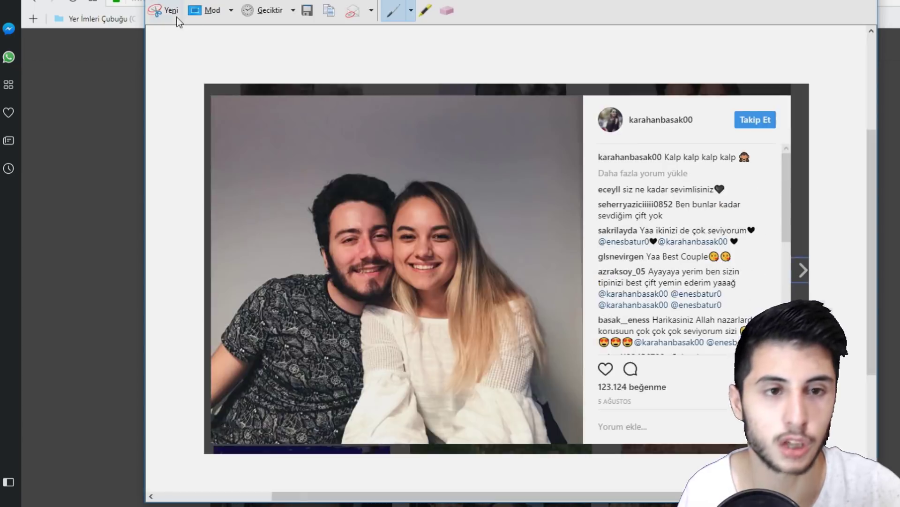
pyautogui.click(177, 18)
pyautogui.moveTo(197, 96); pyautogui.dragTo(833, 434)
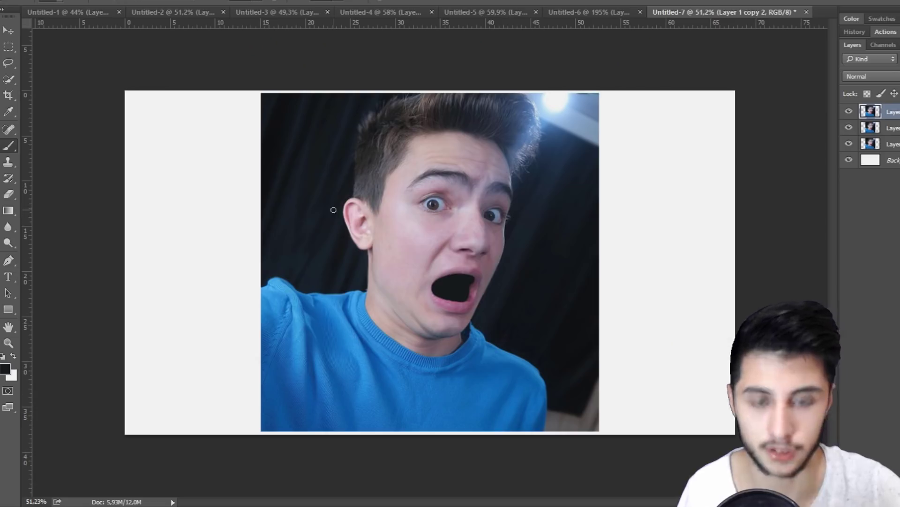
pyautogui.hotkey('ctrl', 'v')
pyautogui.click(849, 111)
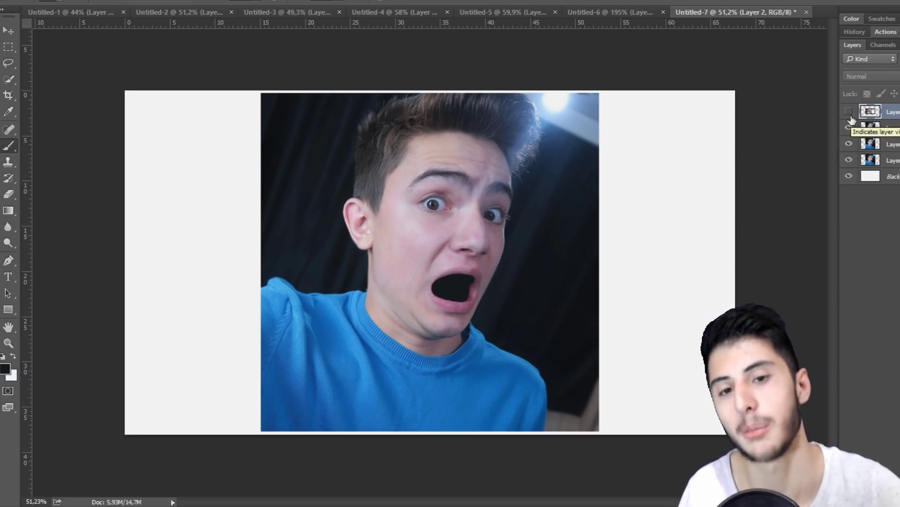
pyautogui.click(850, 113)
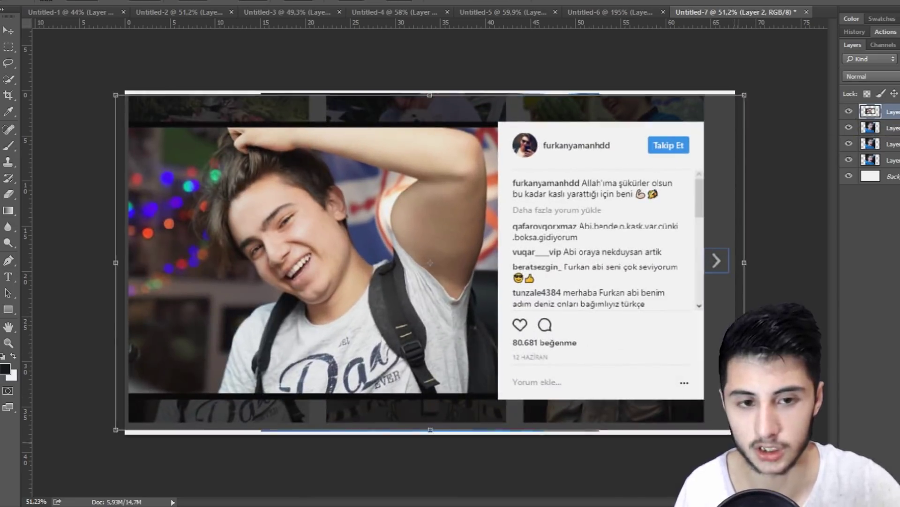
# Step: Paint near-black over the row of upper teeth in the backpack photo with an adjusted brush
pyautogui.scroll(8, 307, 263)
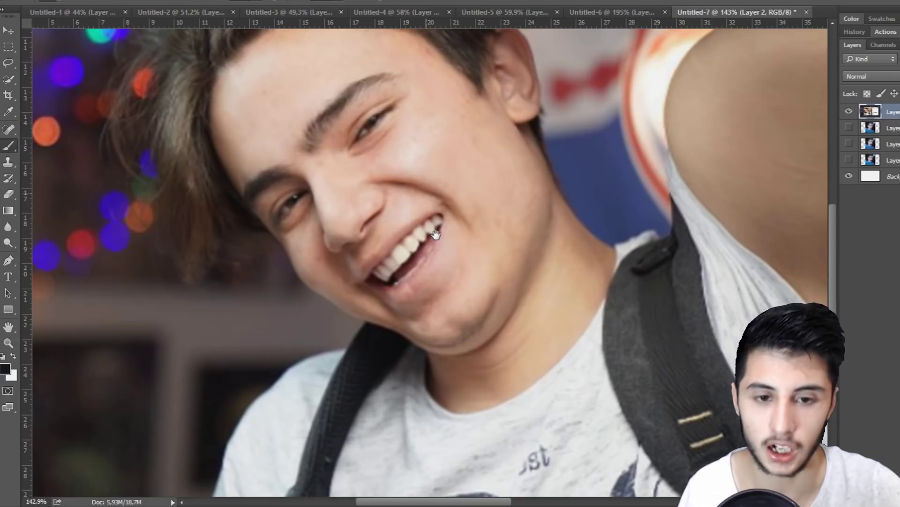
pyautogui.scroll(4, 364, 300)
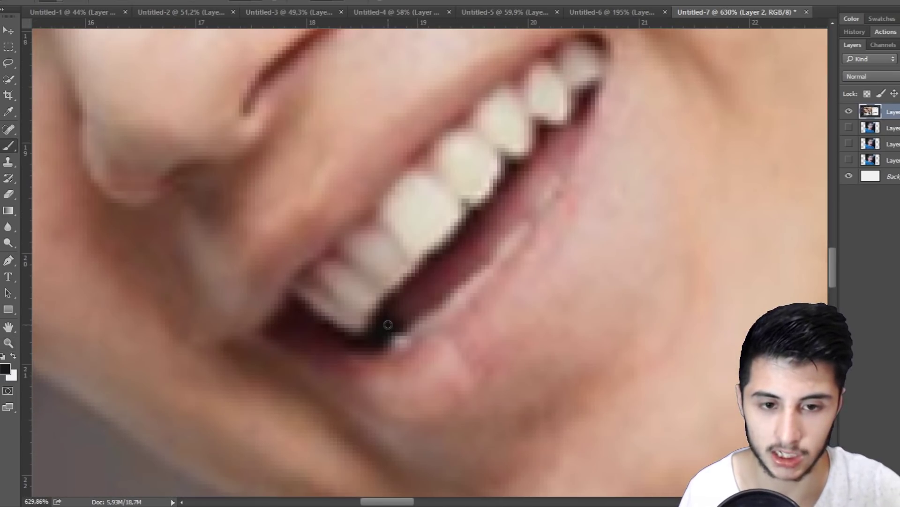
pyautogui.click(400, 274)
pyautogui.moveTo(408, 268); pyautogui.dragTo(488, 190)
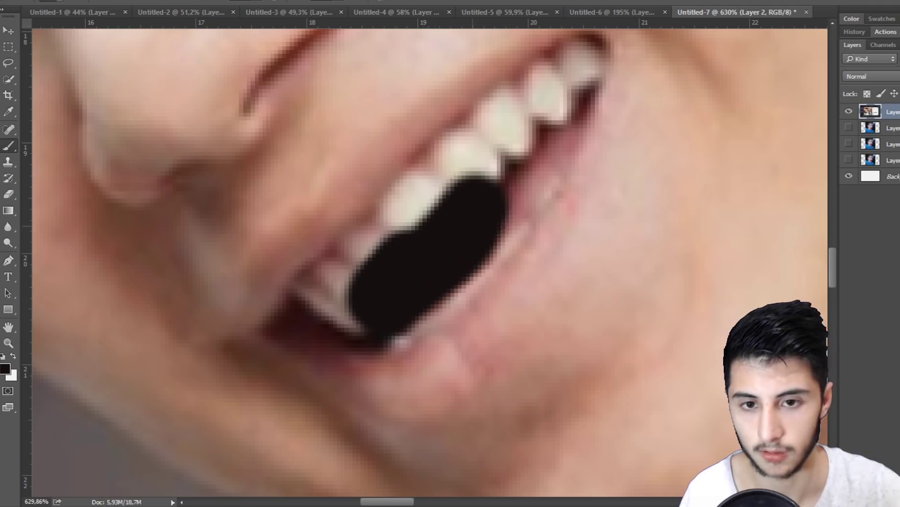
pyautogui.rightClick(505, 172)
pyautogui.moveTo(582, 54)
pyautogui.mouseDown()
pyautogui.moveTo(417, 140)
pyautogui.moveTo(304, 265)
pyautogui.mouseUp()
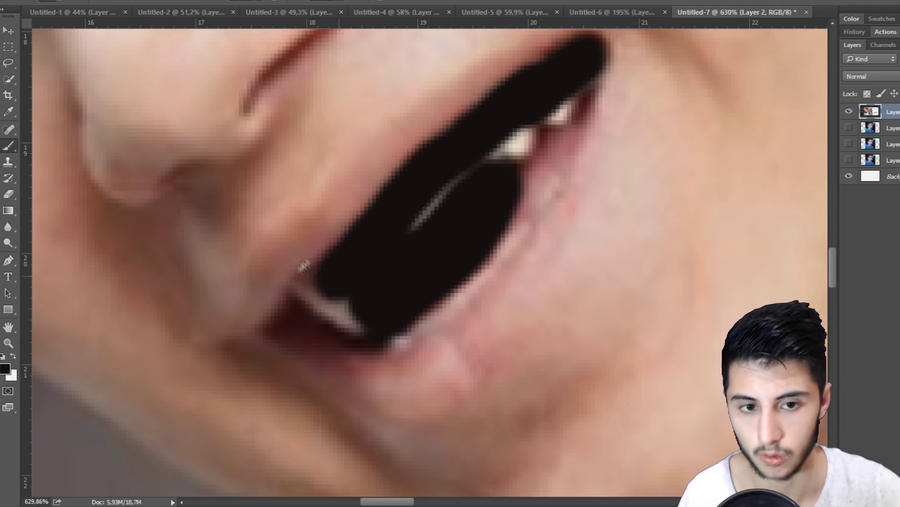
pyautogui.moveTo(472, 161); pyautogui.dragTo(577, 101)
# Step: Cover the remaining bits of teeth along the mouth edges and corners of the backpack photo
pyautogui.press('z')
pyautogui.moveTo(510, 211)
pyautogui.mouseDown()
pyautogui.moveTo(378, 185)
pyautogui.moveTo(519, 218)
pyautogui.mouseUp()
pyautogui.moveTo(595, 82)
pyautogui.mouseDown()
pyautogui.moveTo(525, 200)
pyautogui.moveTo(385, 192)
pyautogui.mouseUp()
pyautogui.press('z')
pyautogui.press('z')
pyautogui.moveTo(459, 134)
pyautogui.mouseDown()
pyautogui.moveTo(426, 130)
pyautogui.moveTo(446, 131)
pyautogui.mouseUp()
pyautogui.press('b')
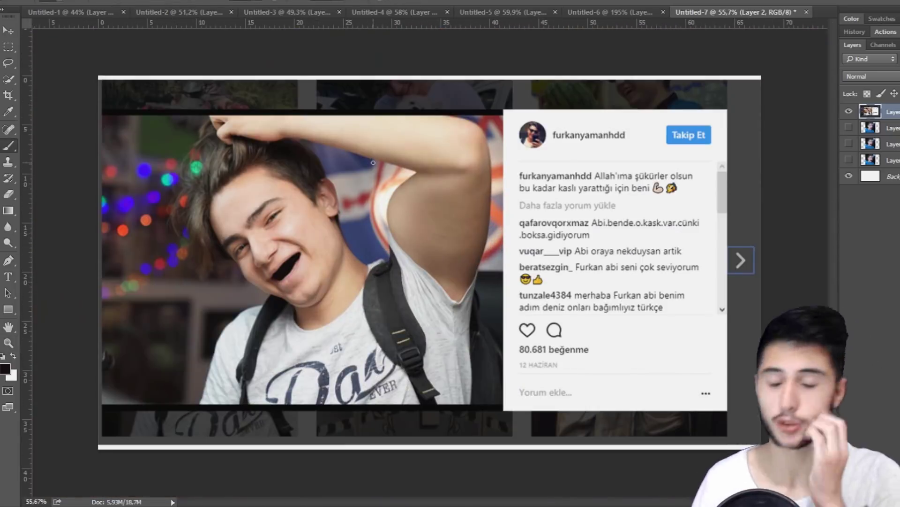
# Step: Rotate the backpack photo clockwise until the face is upright and shift it back into the canvas
pyautogui.press('z')
pyautogui.moveTo(277, 241); pyautogui.dragTo(356, 261)
pyautogui.moveTo(570, 213); pyautogui.dragTo(537, 224)
pyautogui.scroll(-3, 537, 224)
pyautogui.scroll(1, 537, 223)
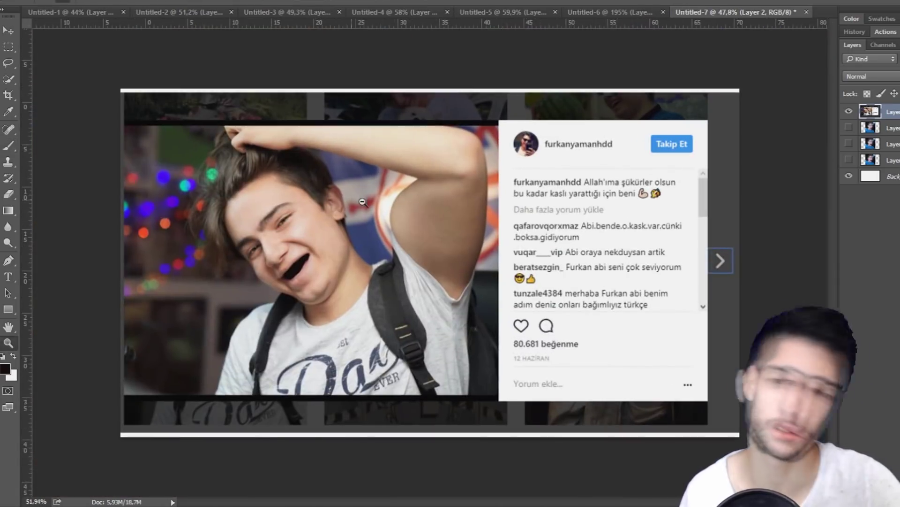
pyautogui.hotkey('ctrl', 't')
pyautogui.moveTo(765, 81); pyautogui.dragTo(796, 298)
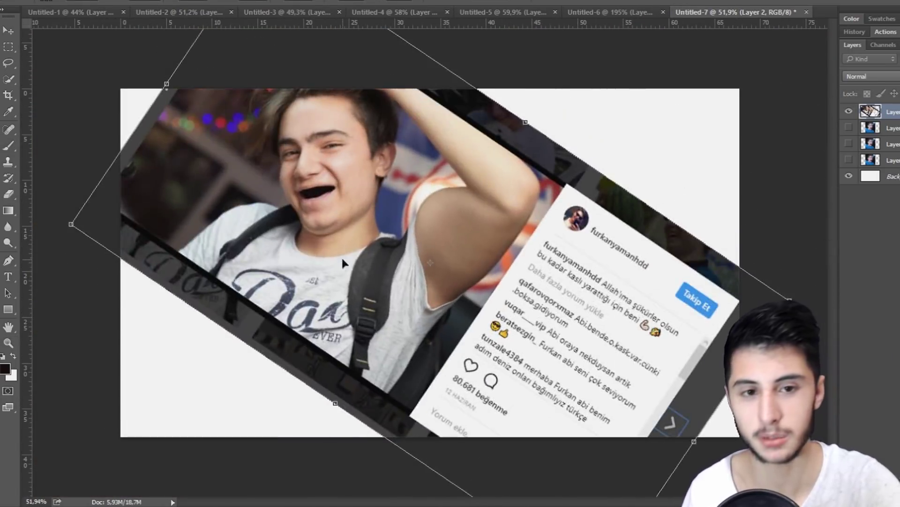
pyautogui.moveTo(341, 255); pyautogui.dragTo(382, 309)
pyautogui.press('Return')
pyautogui.scroll(-1, 397, 261)
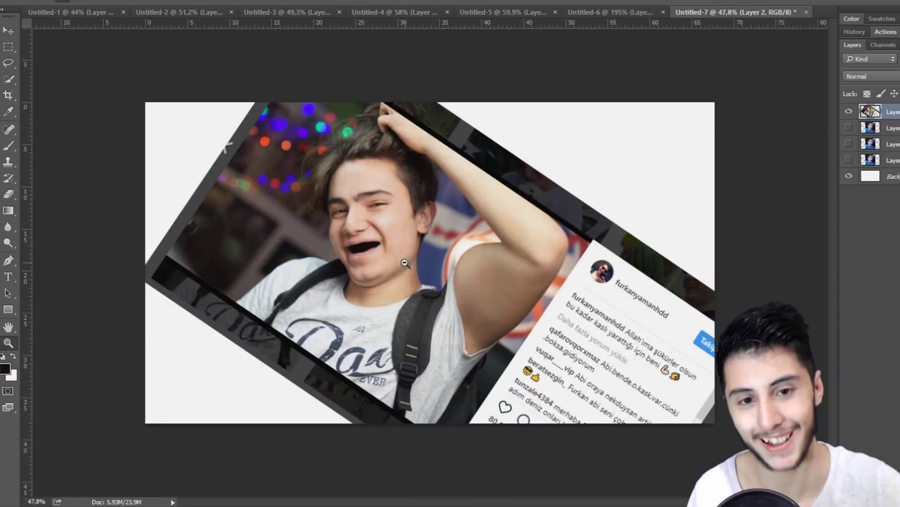
pyautogui.scroll(3, 407, 246)
pyautogui.scroll(-3, 407, 246)
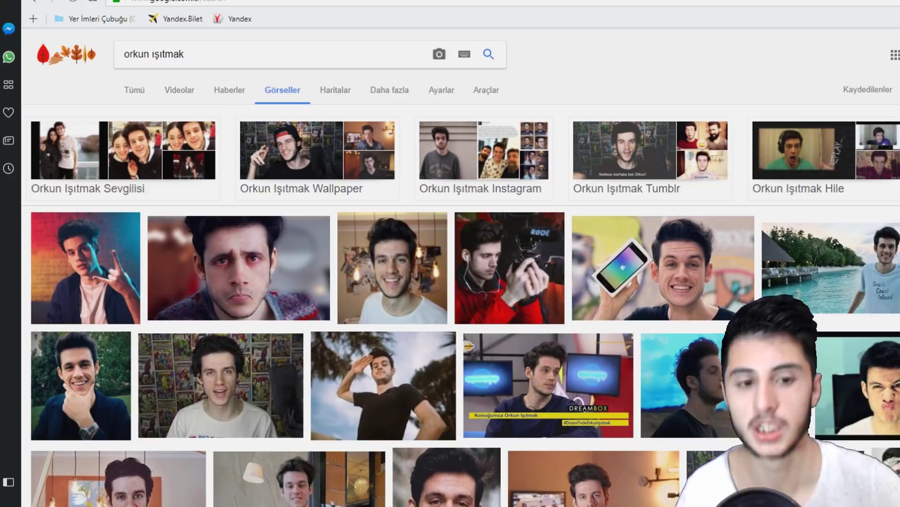
# Step: Copy the smiling portrait with the hanging light bulbs from Google Images into the new document Untitled-8 and duplicate its layer
pyautogui.click(408, 286)
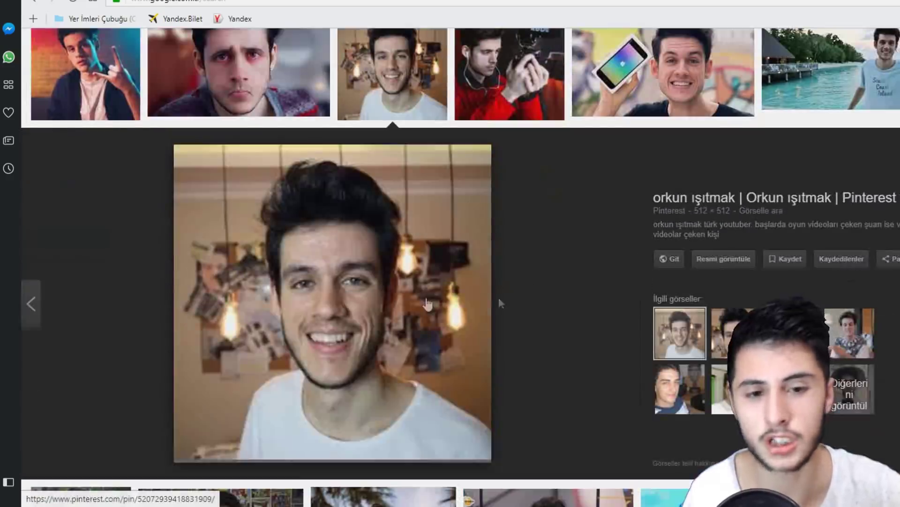
pyautogui.rightClick(375, 311)
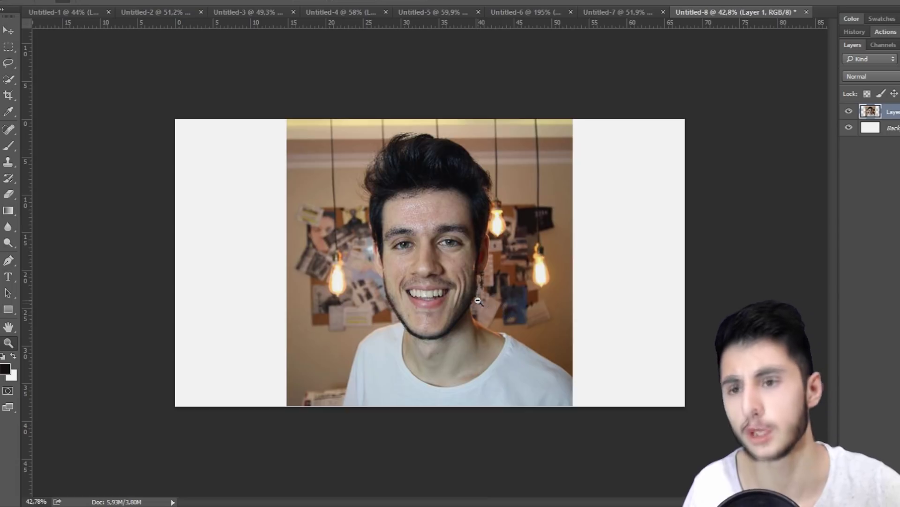
pyautogui.scroll(3, 553, 343)
pyautogui.hotkey('ctrl', 'j')
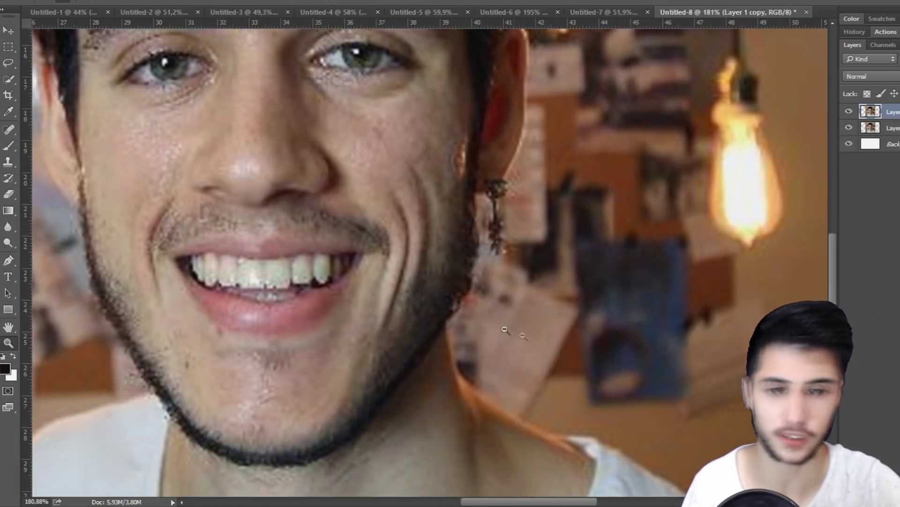
# Step: Paint dark over the upper and lower teeth of the light-bulb portrait from one mouth corner to the other
pyautogui.scroll(5, 299, 263)
pyautogui.press('b')
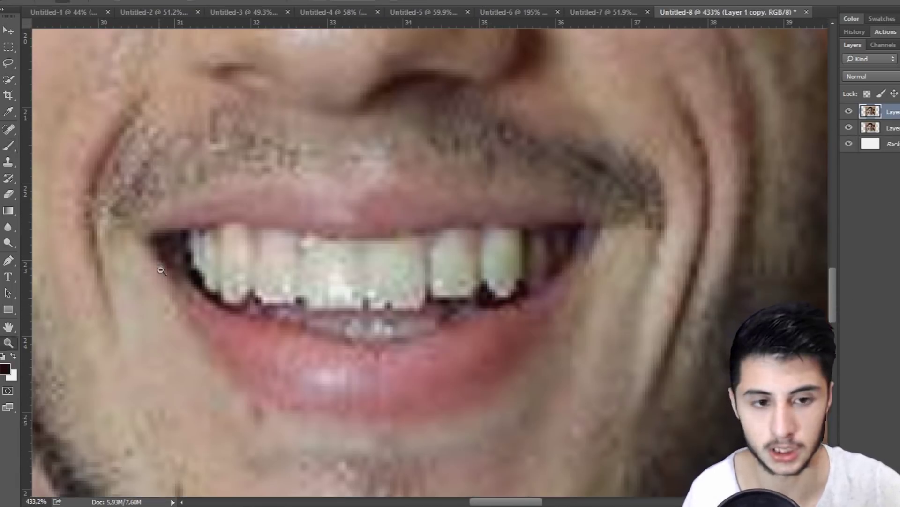
pyautogui.moveTo(204, 276)
pyautogui.mouseDown()
pyautogui.moveTo(266, 272)
pyautogui.moveTo(235, 242)
pyautogui.moveTo(215, 282)
pyautogui.moveTo(260, 301)
pyautogui.moveTo(408, 324)
pyautogui.moveTo(540, 271)
pyautogui.moveTo(375, 263)
pyautogui.mouseUp()
pyautogui.moveTo(520, 243)
pyautogui.mouseDown()
pyautogui.moveTo(431, 287)
pyautogui.moveTo(460, 290)
pyautogui.mouseUp()
pyautogui.press('z')
pyautogui.moveTo(461, 289); pyautogui.dragTo(368, 281)
pyautogui.press('b')
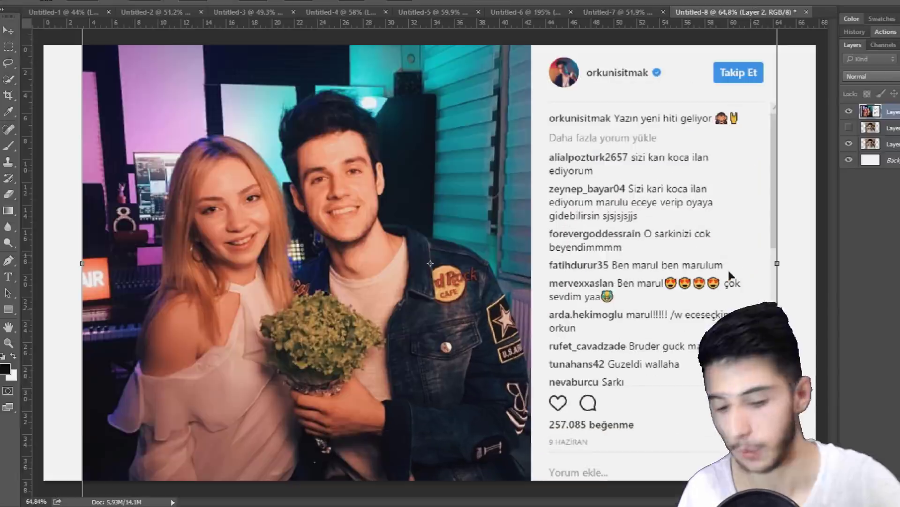
# Step: Apply the placement of the Instagram duo photo in Untitled-8 and set the brush colour to a very dark red based on the man's mouth corner
pyautogui.press('Return')
pyautogui.click(849, 111)
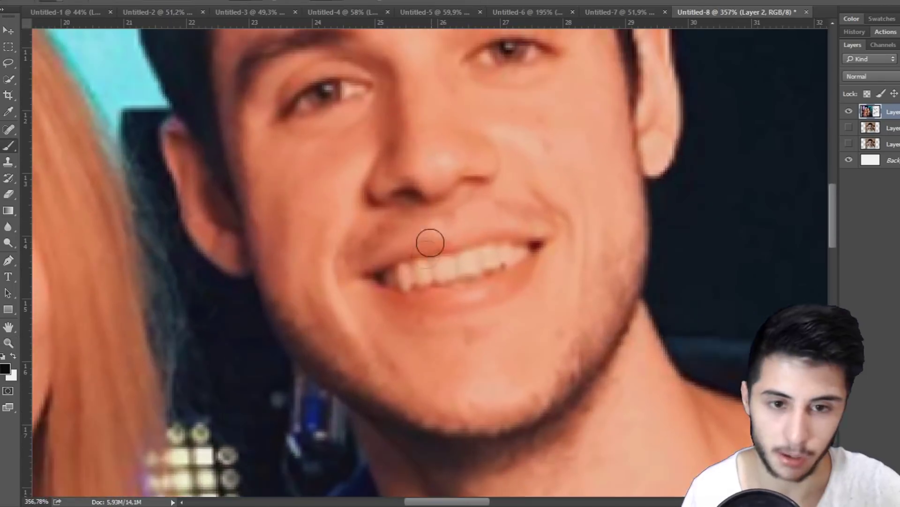
pyautogui.click(378, 277)
pyautogui.press('b')
pyautogui.keyDown('alt'); pyautogui.click(370, 274); pyautogui.keyUp('alt')
pyautogui.keyDown('alt'); pyautogui.click(641, 218); pyautogui.keyUp('alt')
pyautogui.click(6, 368)
pyautogui.click(765, 421)
pyautogui.click(882, 285)
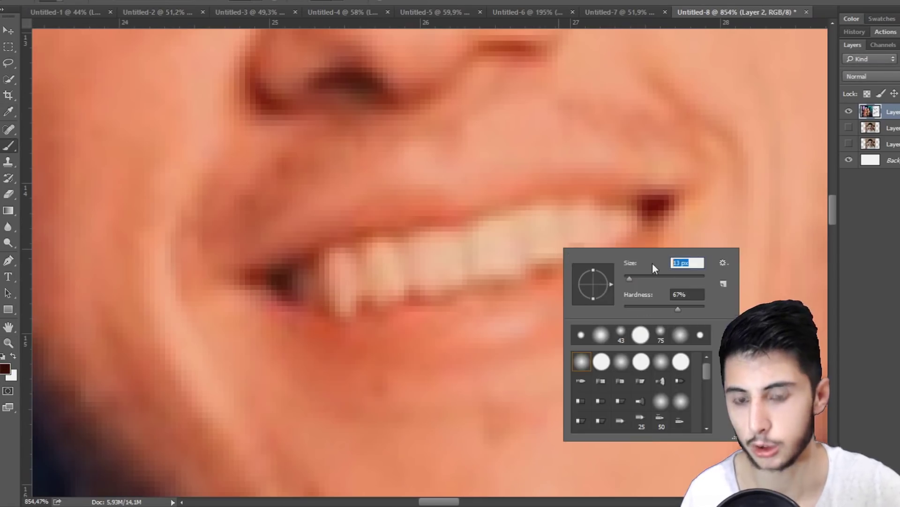
# Step: Set the brush size and paint dark red over all the teeth of the man in the denim jacket
pyautogui.press('Return')
pyautogui.moveTo(286, 284)
pyautogui.mouseDown()
pyautogui.moveTo(362, 243)
pyautogui.moveTo(631, 207)
pyautogui.moveTo(565, 261)
pyautogui.moveTo(430, 297)
pyautogui.moveTo(338, 272)
pyautogui.moveTo(394, 262)
pyautogui.moveTo(402, 274)
pyautogui.moveTo(427, 278)
pyautogui.mouseUp()
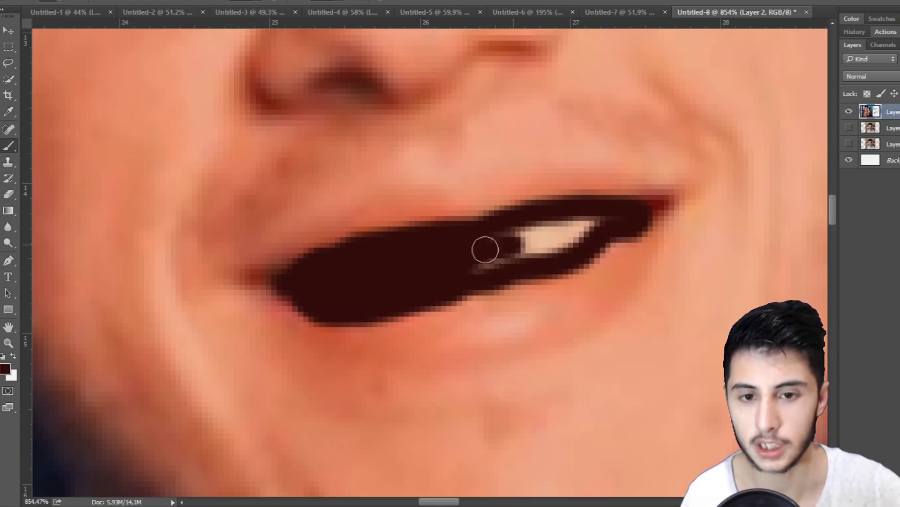
pyautogui.moveTo(552, 246); pyautogui.dragTo(476, 269)
pyautogui.press('z')
pyautogui.moveTo(630, 222)
pyautogui.mouseDown()
pyautogui.moveTo(522, 207)
pyautogui.moveTo(470, 177)
pyautogui.mouseUp()
pyautogui.scroll(10, 346, 190)
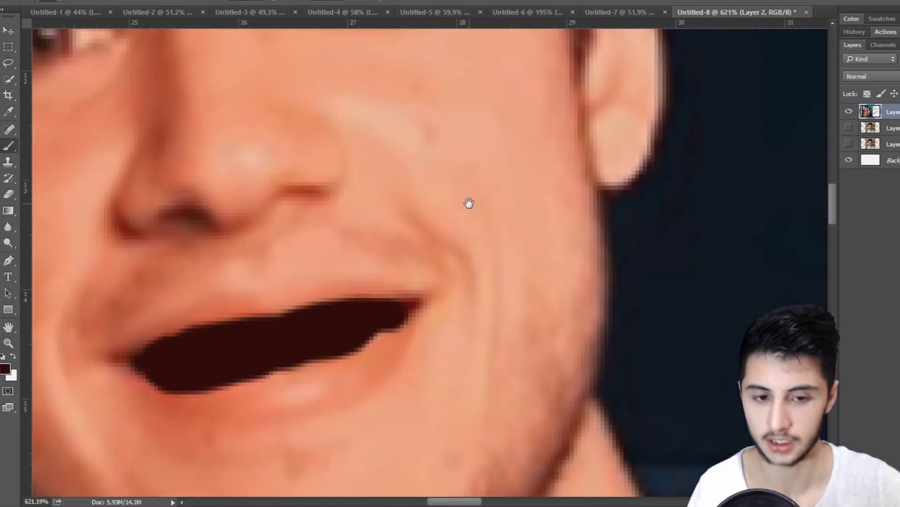
pyautogui.scroll(-10, 425, 333)
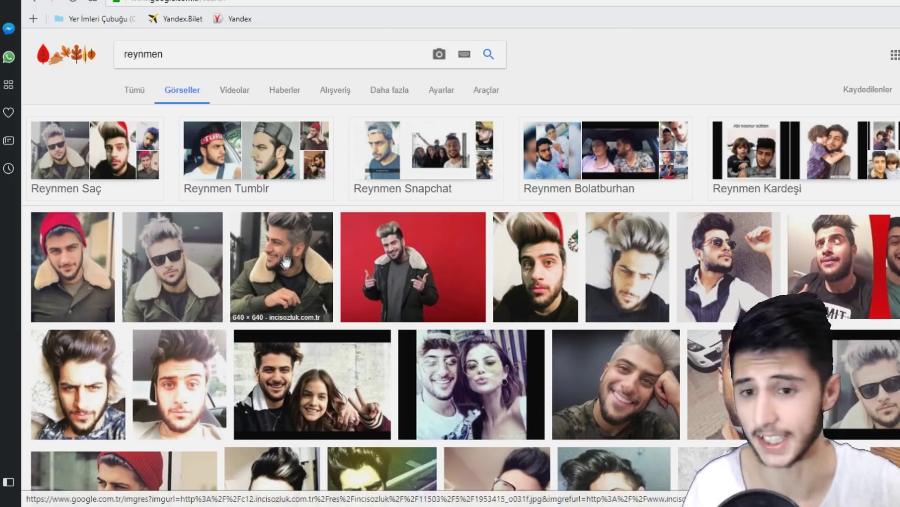
# Step: Copy the smiling grey-haired portrait in the camouflage shirt from the Google image results into the new document Untitled-9
pyautogui.scroll(-5, 413, 281)
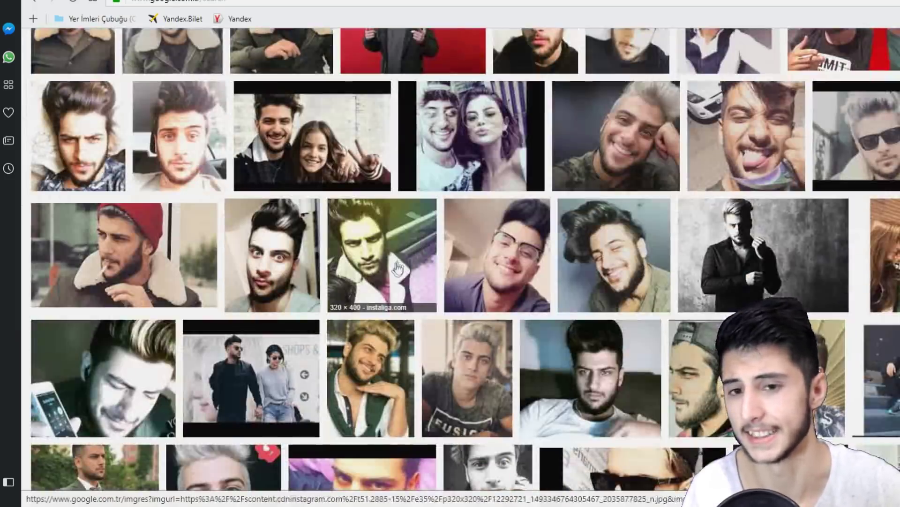
pyautogui.click(607, 146)
pyautogui.click(728, 251)
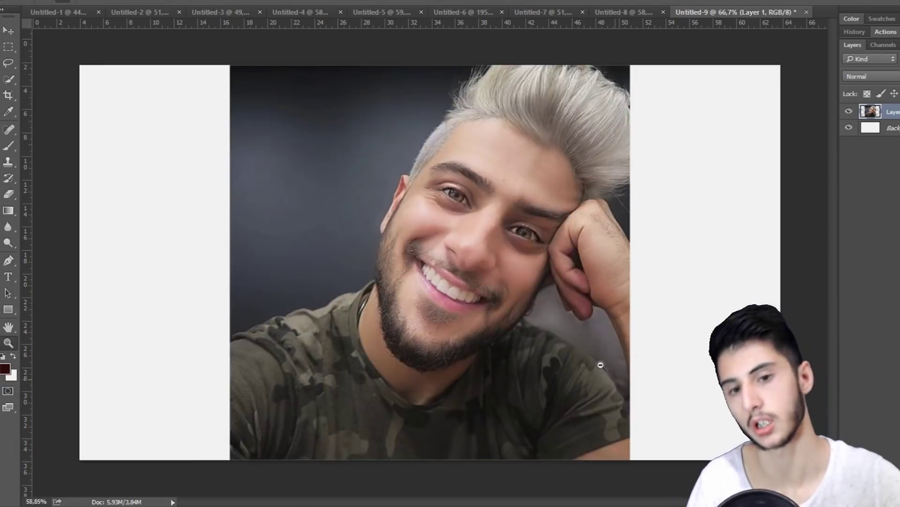
# Step: Set the brush size and paint dark over the upper teeth of the grey-haired portrait on the duplicated layer
pyautogui.click(597, 364)
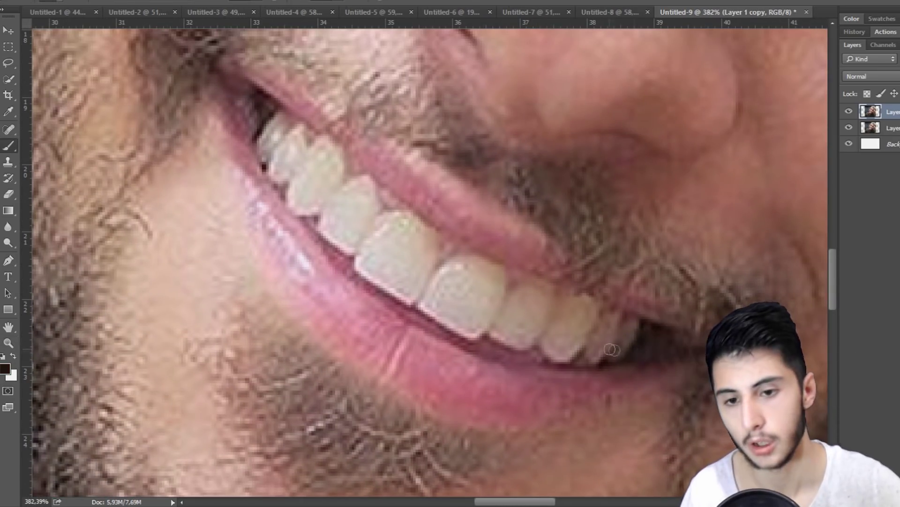
pyautogui.rightClick(612, 349)
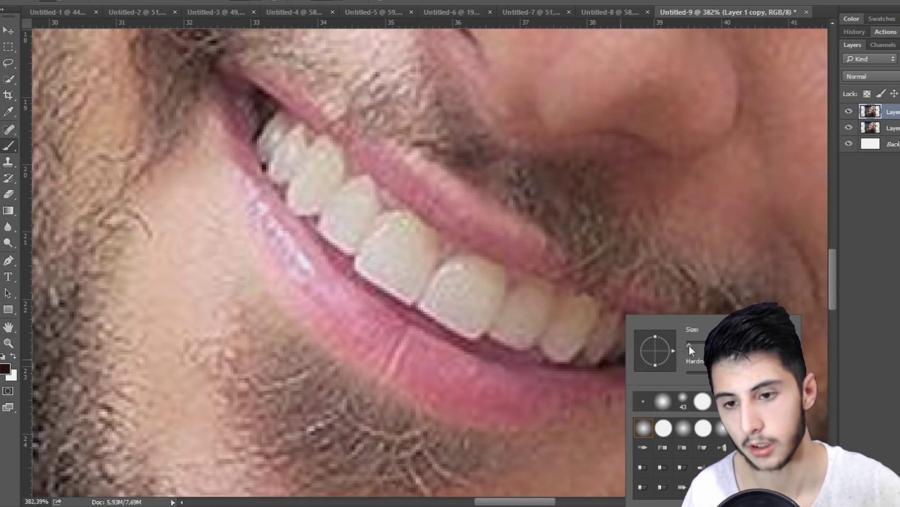
pyautogui.moveTo(360, 226); pyautogui.dragTo(422, 295)
pyautogui.moveTo(271, 119)
pyautogui.mouseDown()
pyautogui.moveTo(451, 250)
pyautogui.moveTo(643, 325)
pyautogui.moveTo(586, 347)
pyautogui.moveTo(482, 332)
pyautogui.moveTo(363, 272)
pyautogui.moveTo(265, 141)
pyautogui.moveTo(508, 304)
pyautogui.moveTo(489, 317)
pyautogui.moveTo(462, 280)
pyautogui.mouseUp()
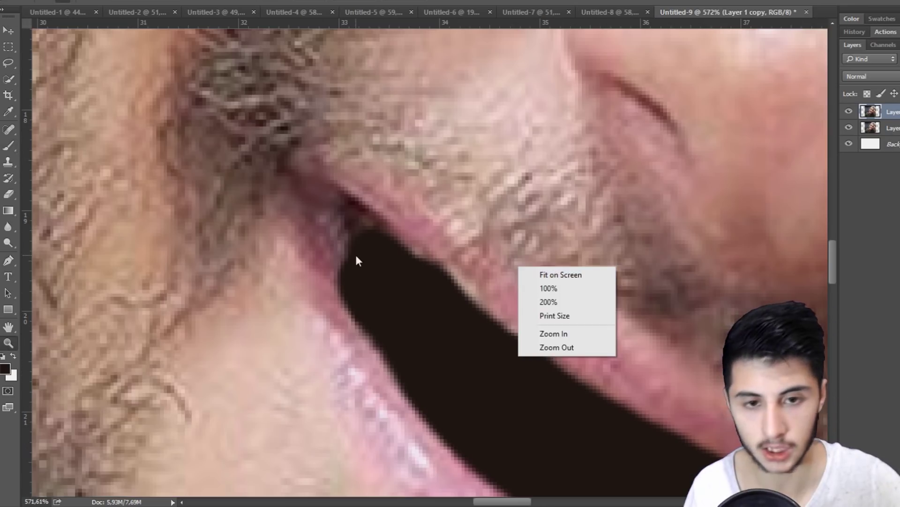
# Step: Set the brush size to 6 and cover the remaining gap at the grey-haired man's mouth corner with the dark colour
pyautogui.click(361, 255)
pyautogui.moveTo(368, 258)
pyautogui.mouseDown()
pyautogui.moveTo(394, 242)
pyautogui.moveTo(342, 197)
pyautogui.moveTo(336, 328)
pyautogui.mouseUp()
pyautogui.rightClick(367, 266)
pyautogui.write('6')
pyautogui.press('Return')
pyautogui.hotkey('alt', 'space')
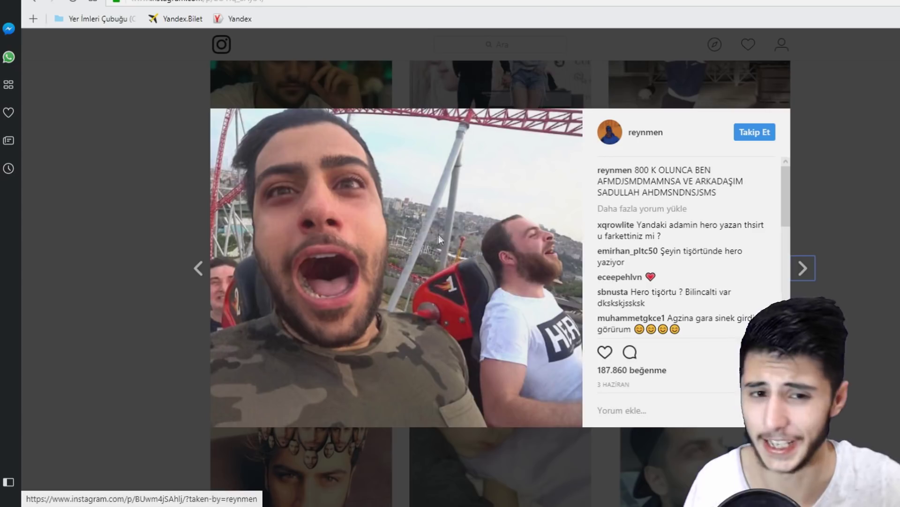
# Step: Capture the roller-coaster post from Instagram with the snipping tool and place it as a new layer in Untitled-9
pyautogui.rightClick(437, 236)
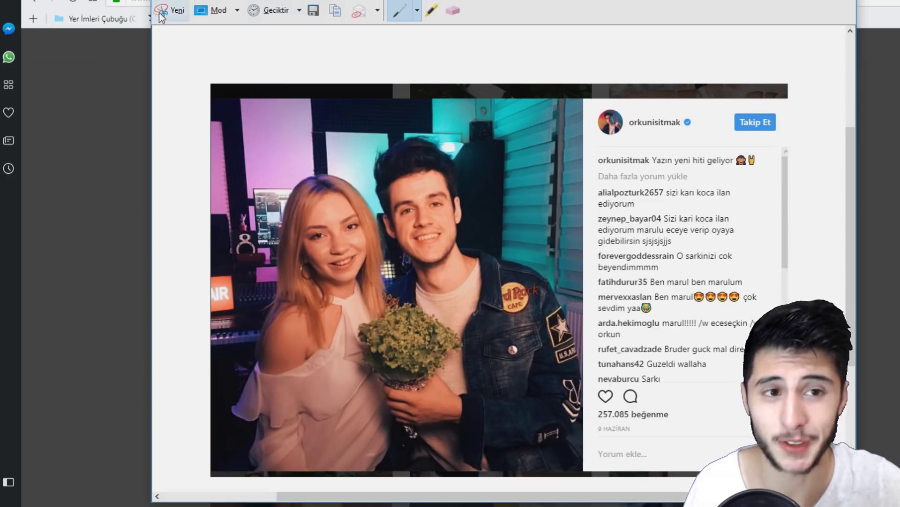
pyautogui.click(160, 14)
pyautogui.moveTo(197, 85); pyautogui.dragTo(825, 431)
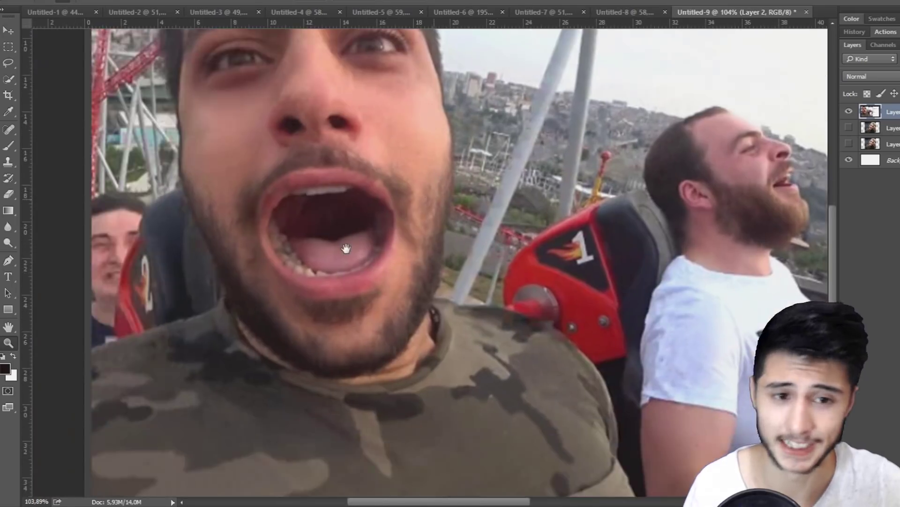
# Step: Set the brush size and paint dark red over the teeth, tongue and whole open mouth of the screaming man
pyautogui.scroll(4, 328, 227)
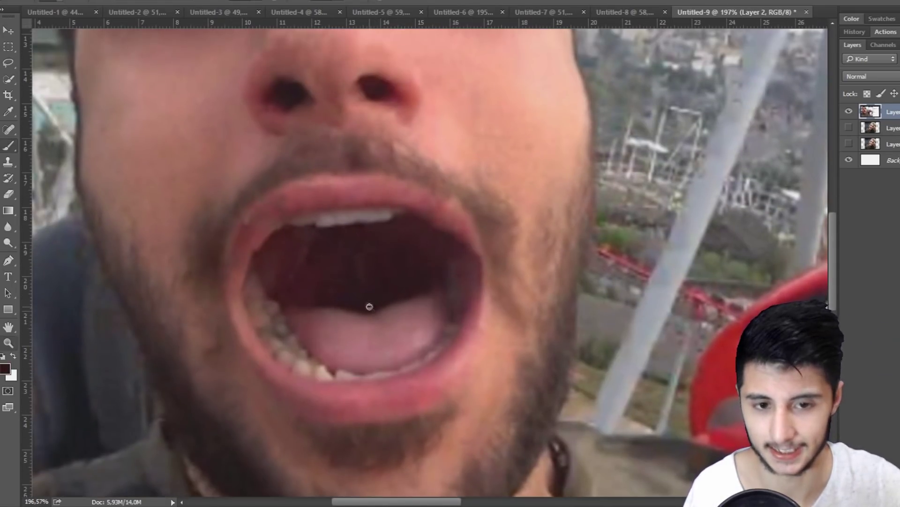
pyautogui.scroll(2, 367, 295)
pyautogui.rightClick(406, 295)
pyautogui.click(483, 320)
pyautogui.moveTo(342, 307)
pyautogui.mouseDown()
pyautogui.moveTo(335, 236)
pyautogui.moveTo(249, 239)
pyautogui.moveTo(314, 386)
pyautogui.moveTo(474, 270)
pyautogui.moveTo(282, 237)
pyautogui.mouseUp()
pyautogui.scroll(-11, 393, 264)
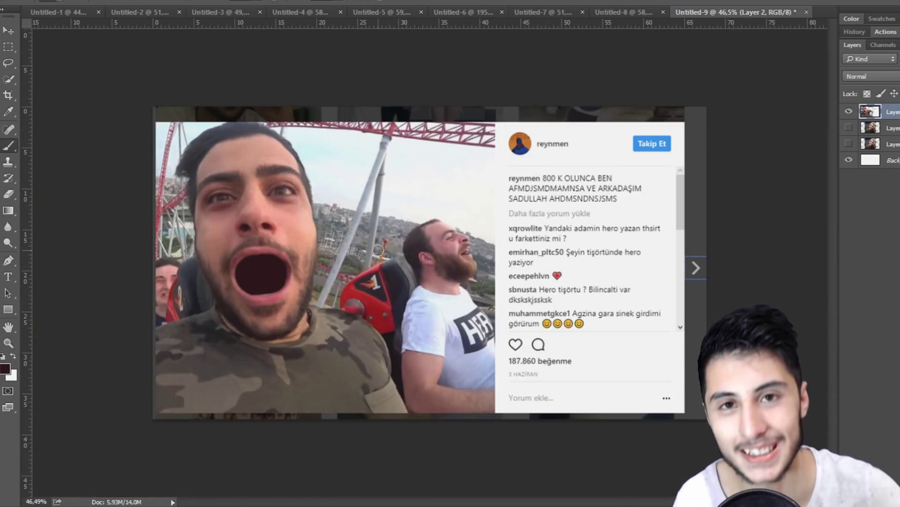
pyautogui.scroll(-2, 448, 276)
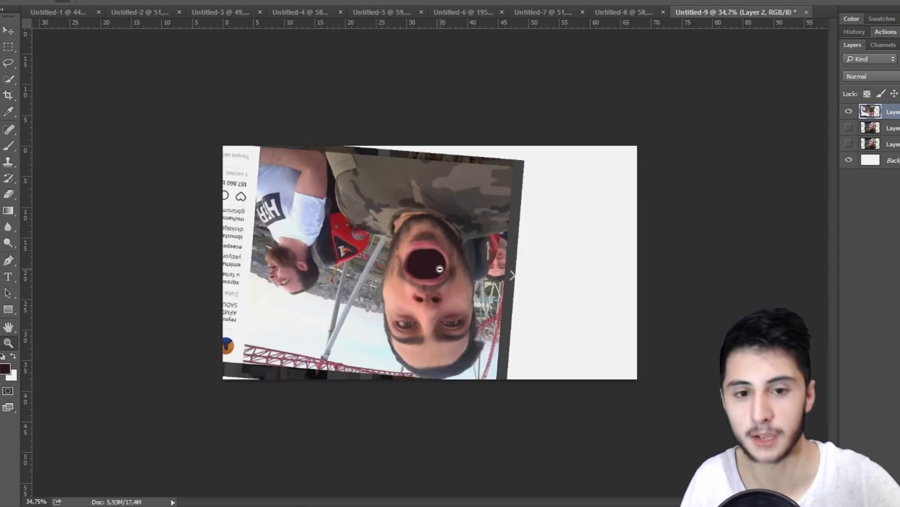
pyautogui.moveTo(440, 269); pyautogui.dragTo(719, 418)
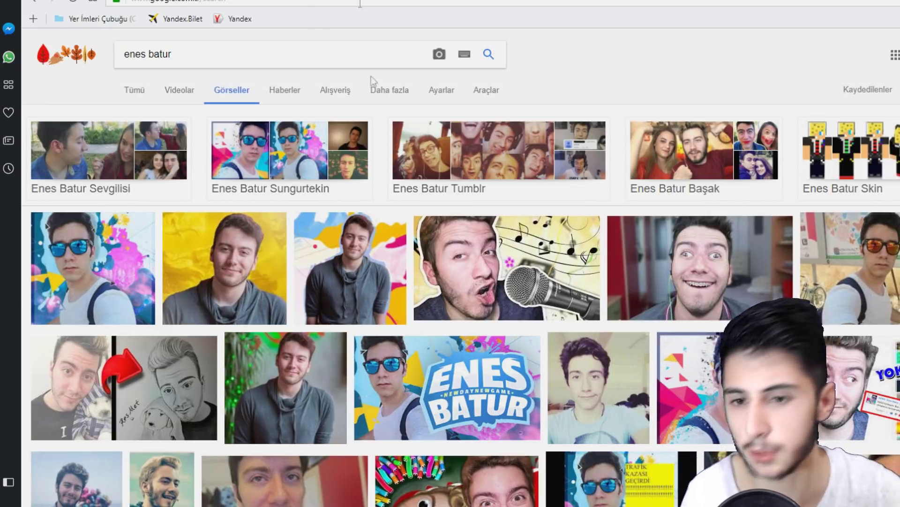
# Step: Copy the wide-eyed grinning portrait with braces from the Google image results into a new Photoshop document
pyautogui.click(647, 262)
pyautogui.rightClick(407, 322)
pyautogui.click(449, 221)
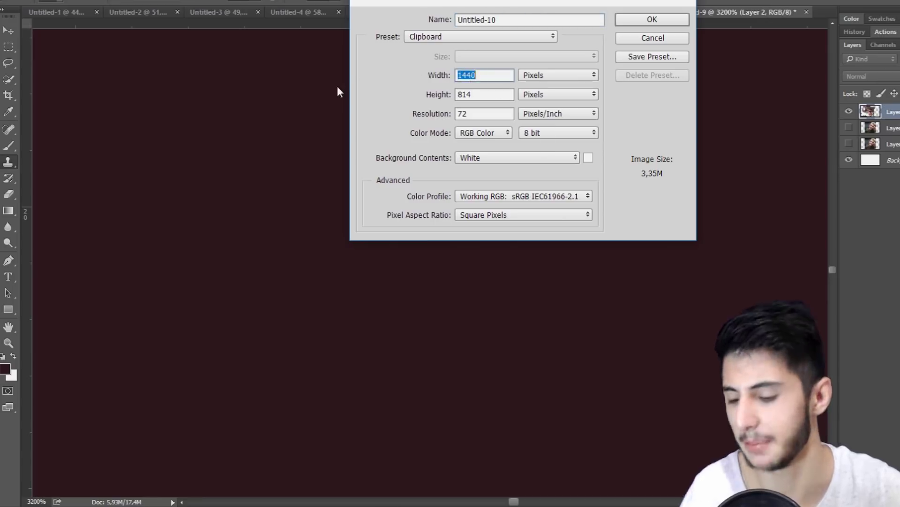
pyautogui.write('242,01')
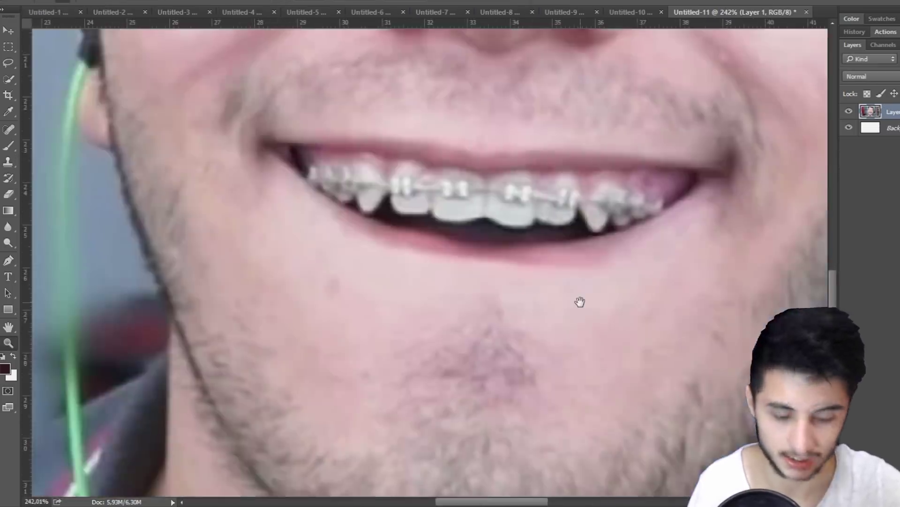
# Step: Set the brush size and paint near-black over all the braced teeth on the duplicated layer, from one mouth corner to the other
pyautogui.click(498, 286)
pyautogui.click(397, 279)
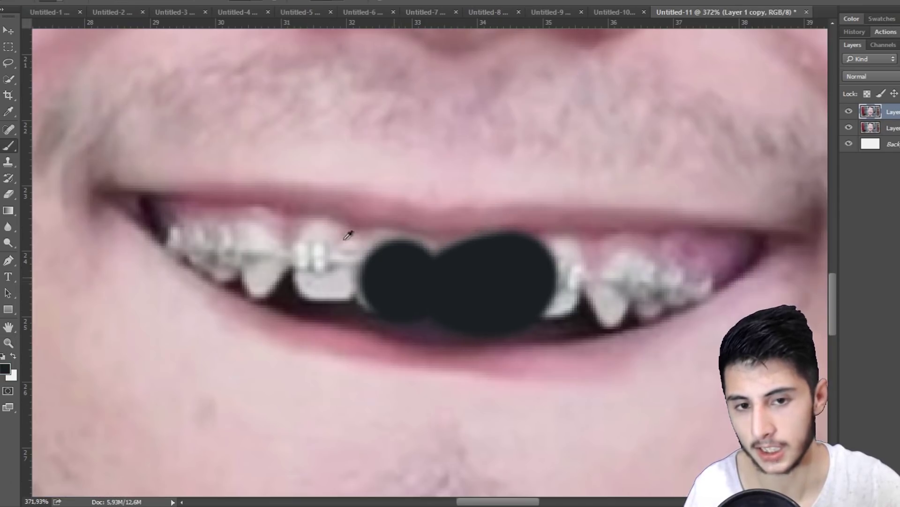
pyautogui.click(445, 285)
pyautogui.rightClick(432, 291)
pyautogui.moveTo(520, 322); pyautogui.dragTo(500, 322)
pyautogui.moveTo(388, 246)
pyautogui.mouseDown()
pyautogui.moveTo(291, 225)
pyautogui.moveTo(167, 218)
pyautogui.moveTo(448, 330)
pyautogui.mouseUp()
pyautogui.moveTo(202, 248)
pyautogui.mouseDown()
pyautogui.moveTo(331, 260)
pyautogui.moveTo(517, 240)
pyautogui.moveTo(694, 240)
pyautogui.moveTo(697, 253)
pyautogui.moveTo(507, 304)
pyautogui.moveTo(430, 312)
pyautogui.moveTo(653, 265)
pyautogui.moveTo(364, 271)
pyautogui.moveTo(368, 223)
pyautogui.moveTo(402, 247)
pyautogui.mouseUp()
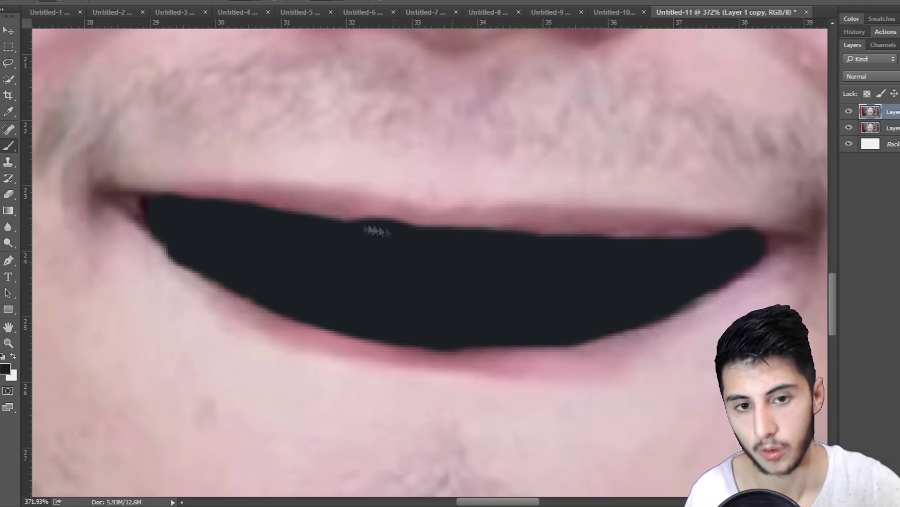
pyautogui.hotkey('ctrl', '0')
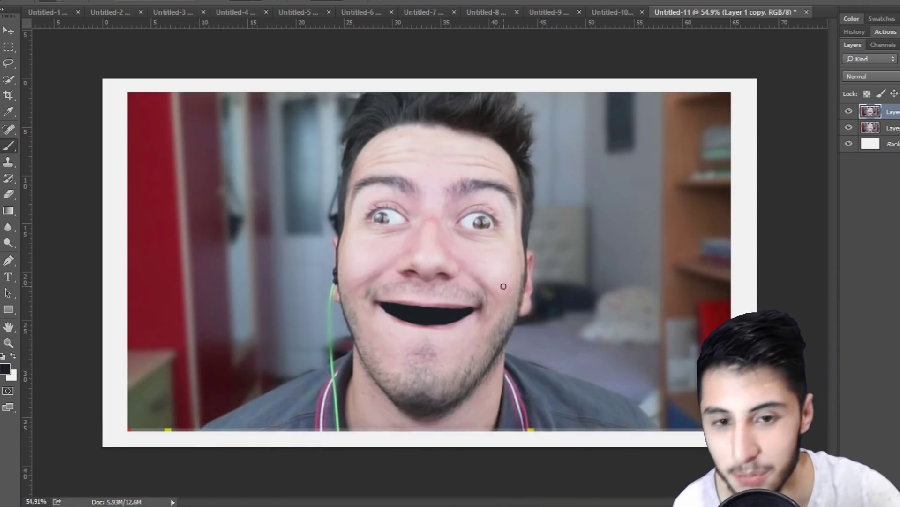
# Step: Capture the Instagram post of the man with the taped phone, add it to Untitled-11 and hide the painted layer beneath it
pyautogui.hotkey('ctrl', 't')
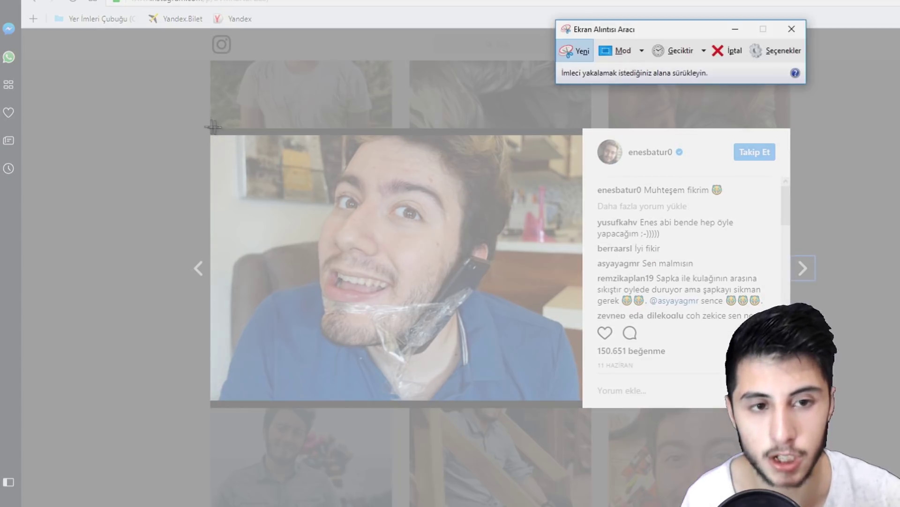
pyautogui.moveTo(213, 127); pyautogui.dragTo(804, 419)
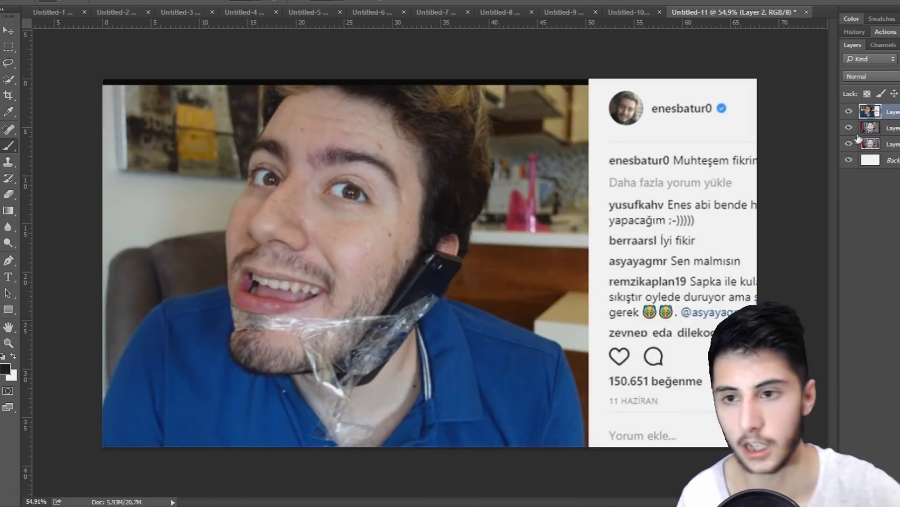
pyautogui.click(849, 128)
# Step: Paint very dark red over the teeth and mouth interior of the man in the blue polo shirt
pyautogui.moveTo(430, 161); pyautogui.dragTo(470, 175)
pyautogui.moveTo(141, 402)
pyautogui.mouseDown()
pyautogui.moveTo(342, 268)
pyautogui.moveTo(348, 277)
pyautogui.moveTo(333, 305)
pyautogui.moveTo(559, 342)
pyautogui.moveTo(673, 288)
pyautogui.moveTo(473, 253)
pyautogui.moveTo(348, 249)
pyautogui.moveTo(462, 266)
pyautogui.moveTo(378, 294)
pyautogui.moveTo(413, 296)
pyautogui.mouseUp()
pyautogui.scroll(-6, 516, 315)
pyautogui.scroll(-2, 516, 315)
pyautogui.press('b')
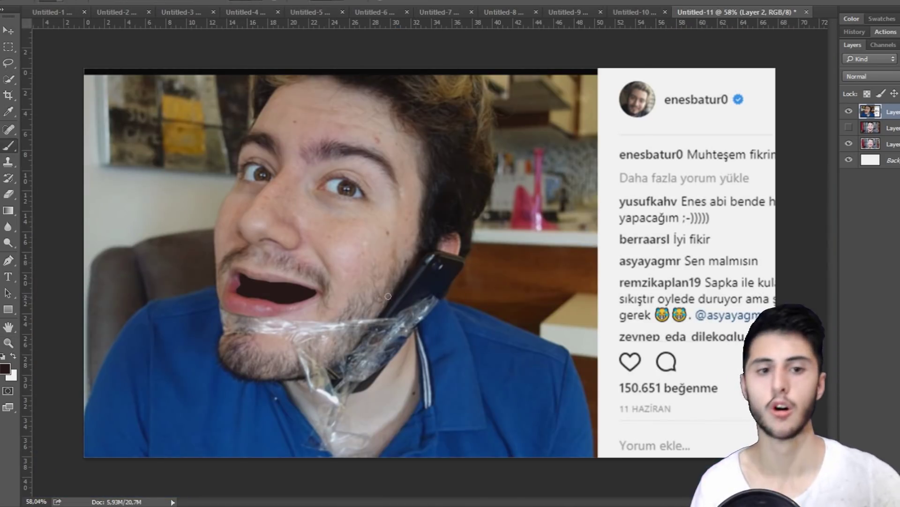
pyautogui.press('z')
pyautogui.scroll(-2, 394, 296)
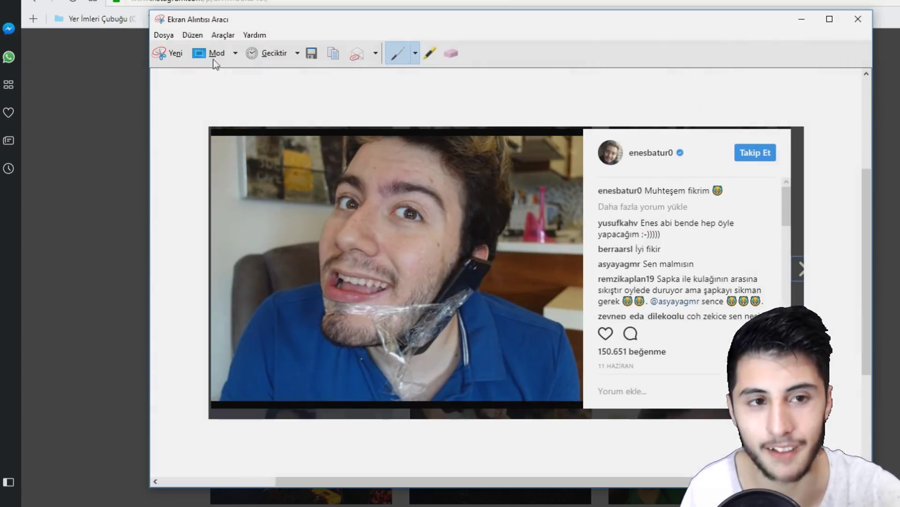
# Step: Capture the Instagram post with the bearded portrait on a turquoise background and create the new document Untitled-12
pyautogui.click(215, 57)
pyautogui.moveTo(243, 71); pyautogui.dragTo(767, 458)
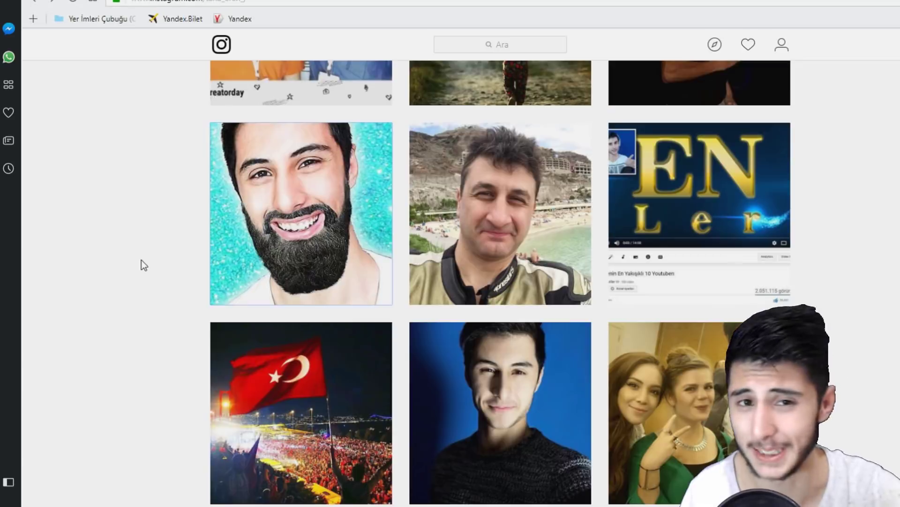
pyautogui.scroll(5, 379, 329)
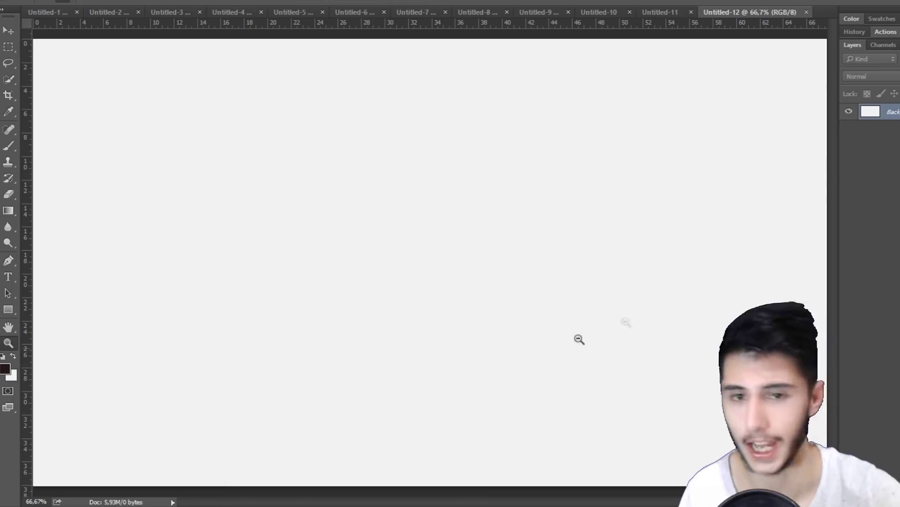
# Step: Paste the captured bearded portrait into Untitled-12 and enlarge it to fill most of the canvas
pyautogui.hotkey('ctrl', 'v')
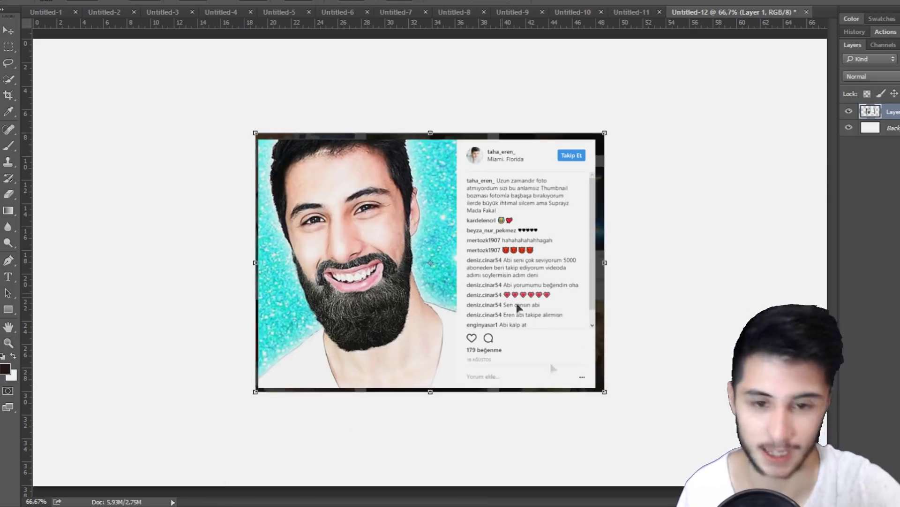
pyautogui.moveTo(605, 391); pyautogui.dragTo(781, 506)
pyautogui.press('Return')
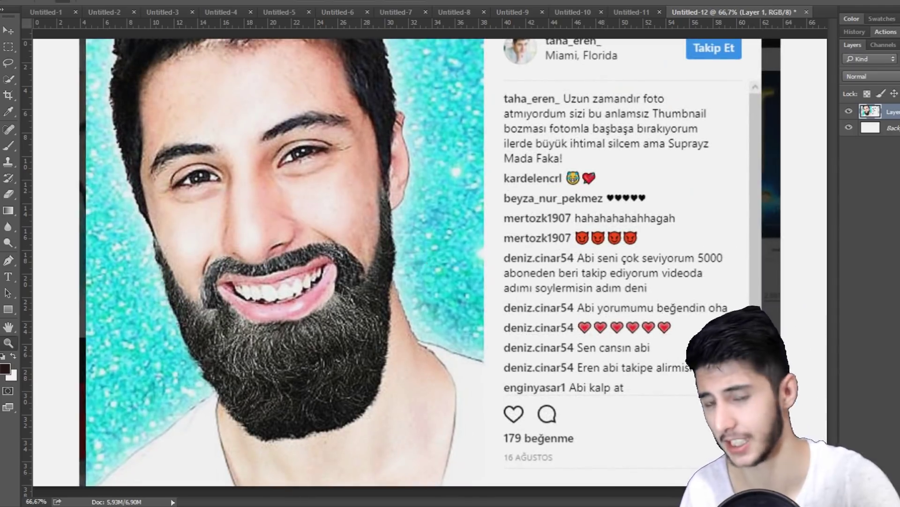
# Step: Reset the brush colour to black and paint over all the teeth of the bearded portrait
pyautogui.press('z')
pyautogui.scroll(5, 332, 242)
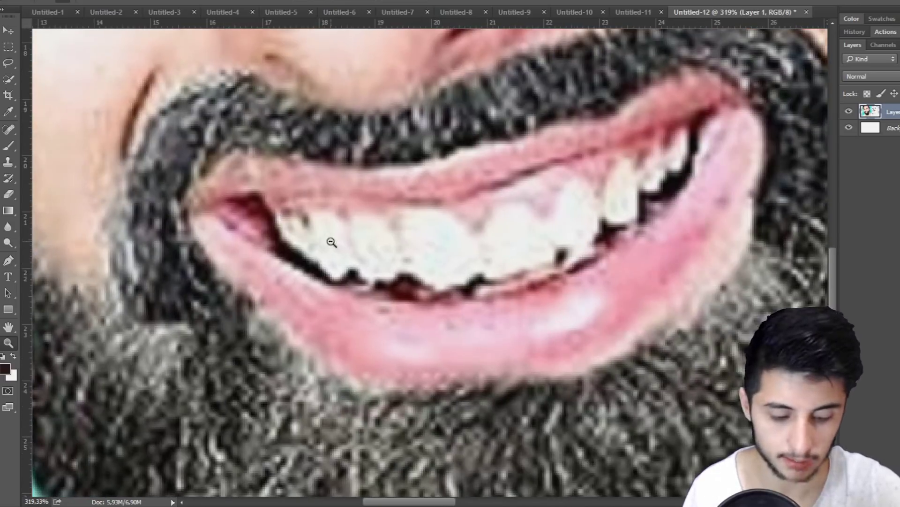
pyautogui.press('b')
pyautogui.press('d')
pyautogui.moveTo(286, 239)
pyautogui.mouseDown()
pyautogui.moveTo(352, 256)
pyautogui.moveTo(534, 272)
pyautogui.moveTo(694, 136)
pyautogui.moveTo(415, 221)
pyautogui.moveTo(319, 235)
pyautogui.moveTo(596, 207)
pyautogui.moveTo(516, 241)
pyautogui.mouseUp()
pyautogui.scroll(-7, 571, 171)
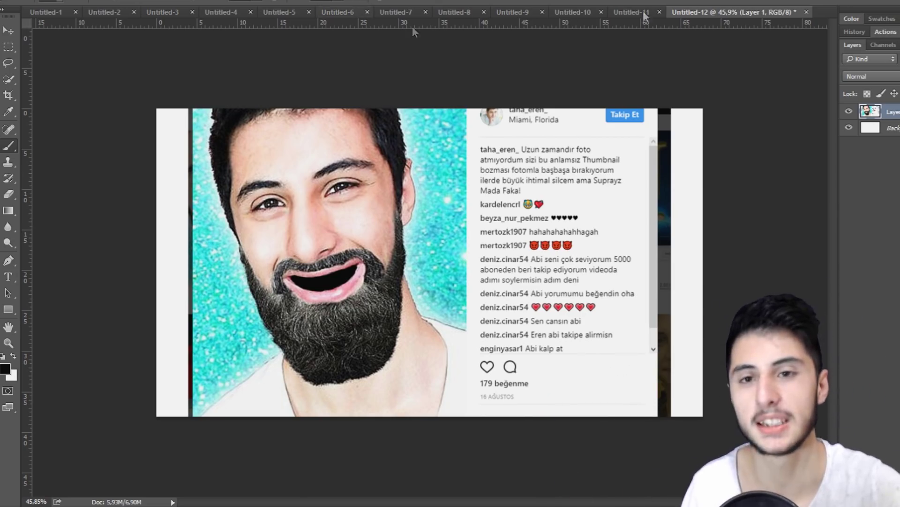
# Step: Review the finished portraits in Untitled-1 and Untitled-2 by switching between the two documents
pyautogui.click(55, 10)
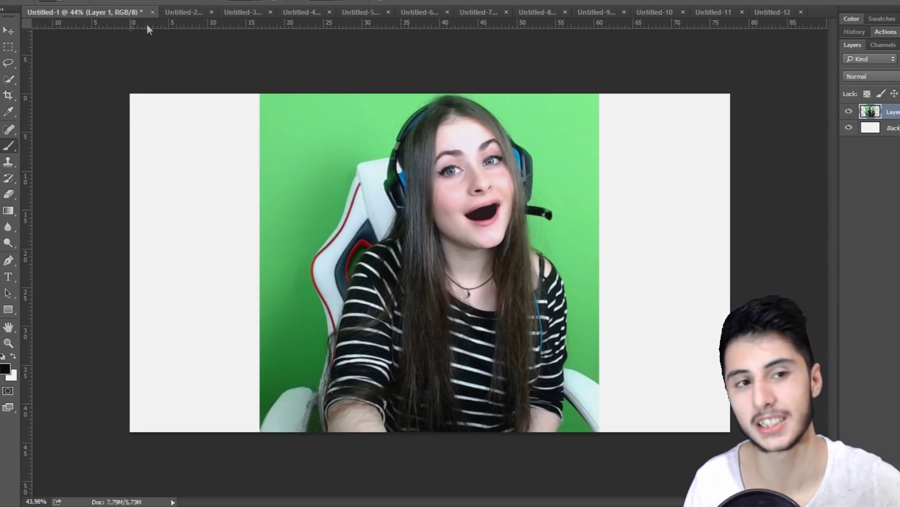
pyautogui.click(177, 13)
pyautogui.moveTo(281, 228)
pyautogui.mouseDown()
pyautogui.moveTo(347, 263)
pyautogui.moveTo(320, 269)
pyautogui.moveTo(279, 237)
pyautogui.mouseUp()
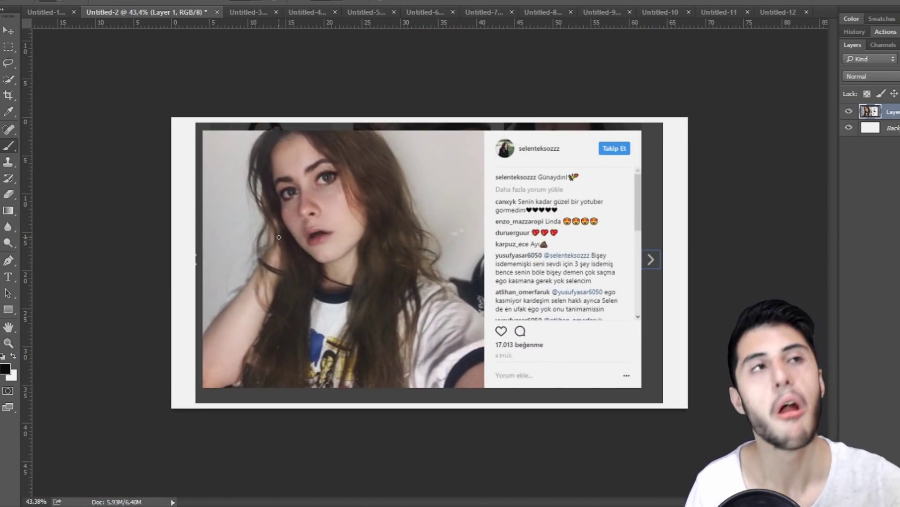
pyautogui.click(51, 10)
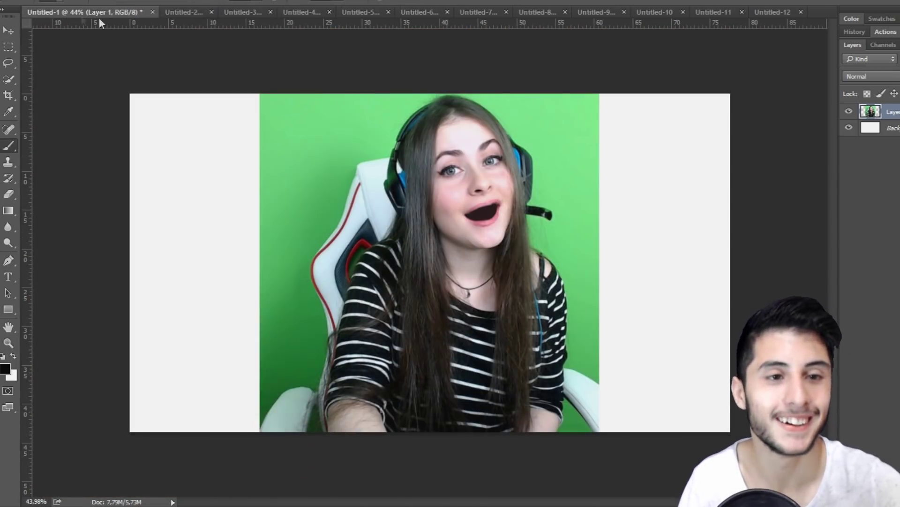
pyautogui.click(186, 10)
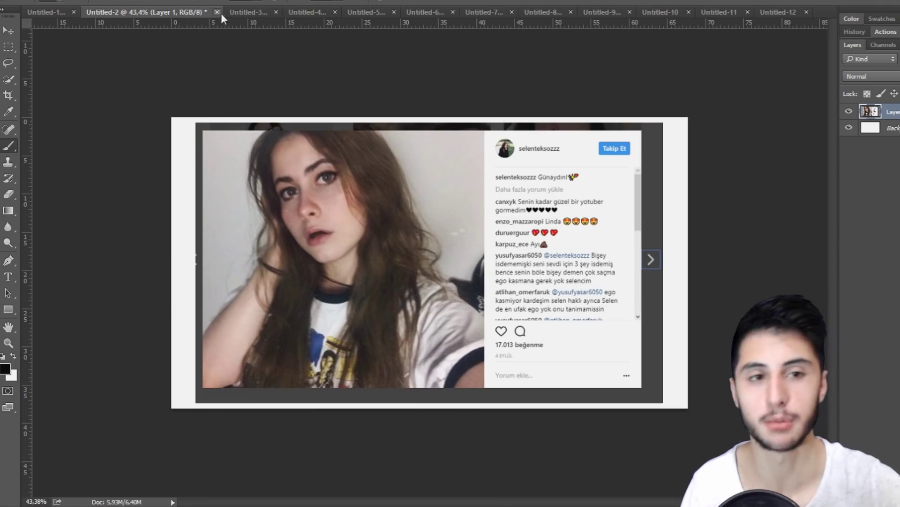
# Step: Compare the two edited portraits in Untitled-3 by hiding and showing its top layer
pyautogui.click(248, 11)
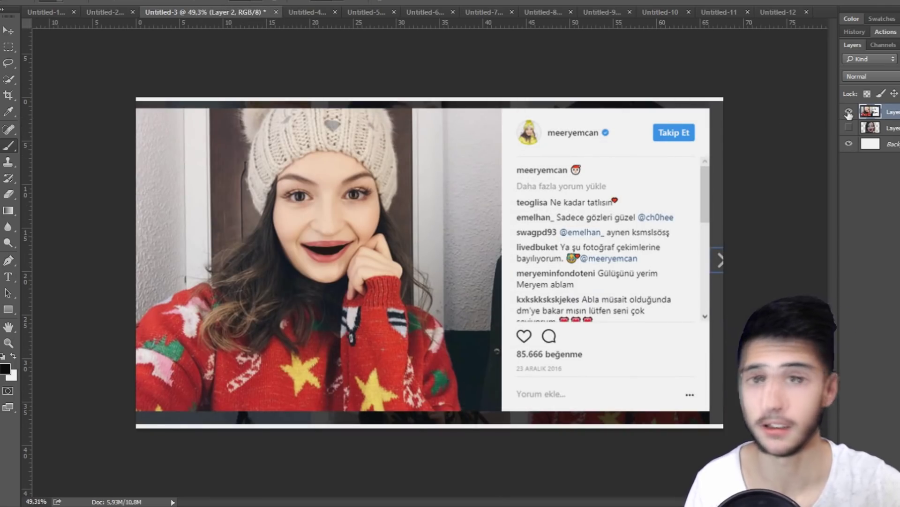
pyautogui.click(849, 113)
pyautogui.click(849, 113)
pyautogui.press('z')
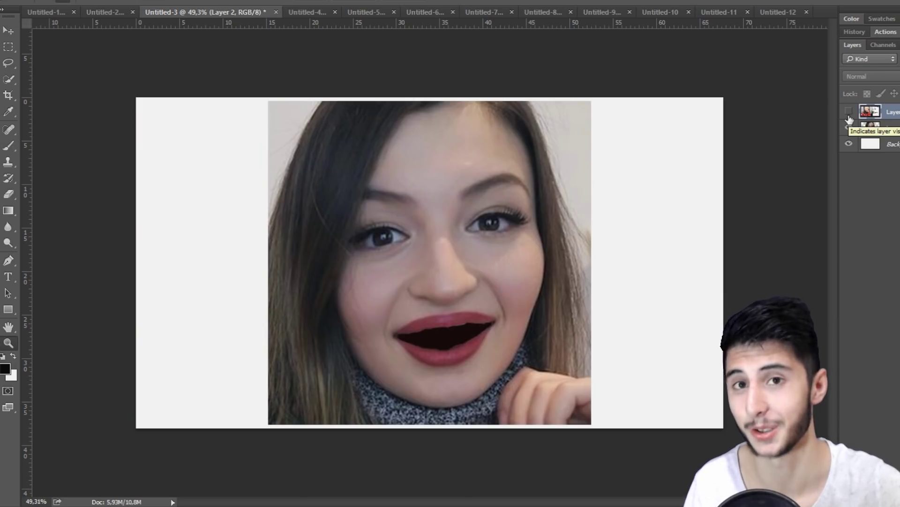
pyautogui.click(849, 113)
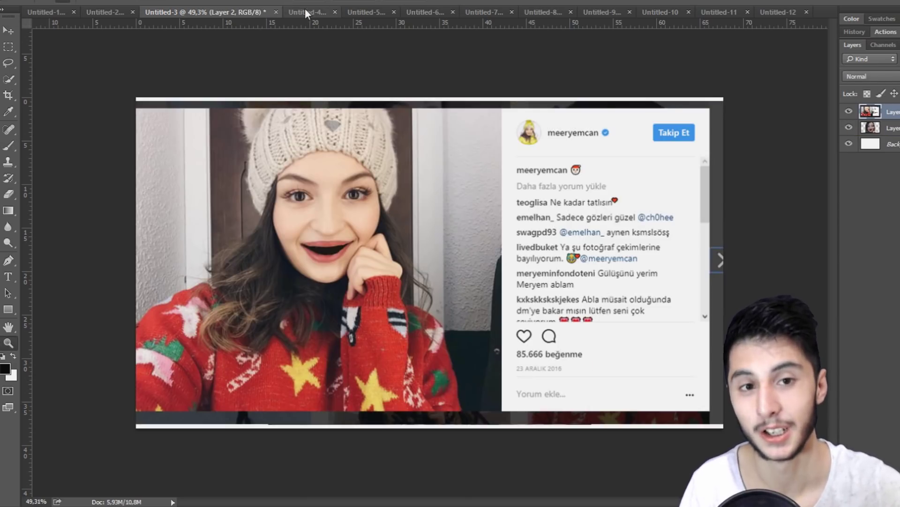
# Step: Compare the edited portraits in Untitled-4 by toggling its top layer's visibility, and bring up Untitled-5
pyautogui.click(305, 11)
pyautogui.click(849, 112)
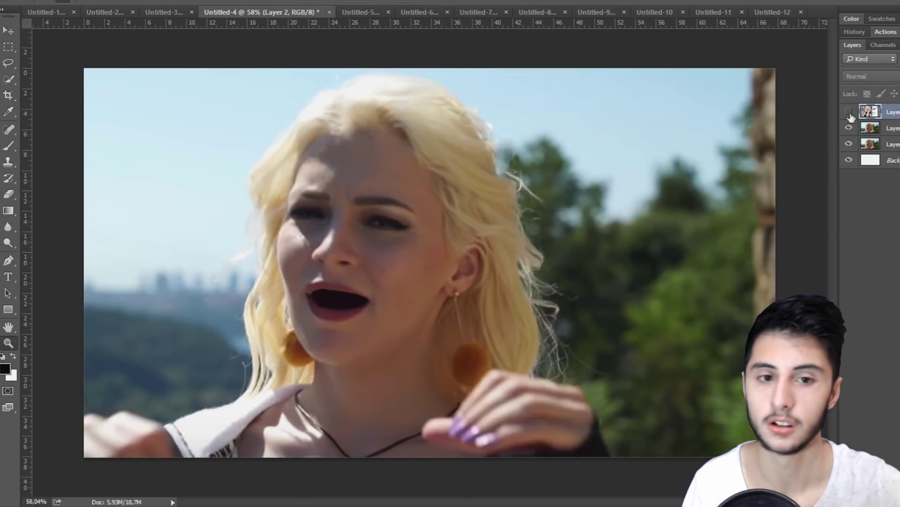
pyautogui.scroll(-2, 586, 137)
pyautogui.click(848, 113)
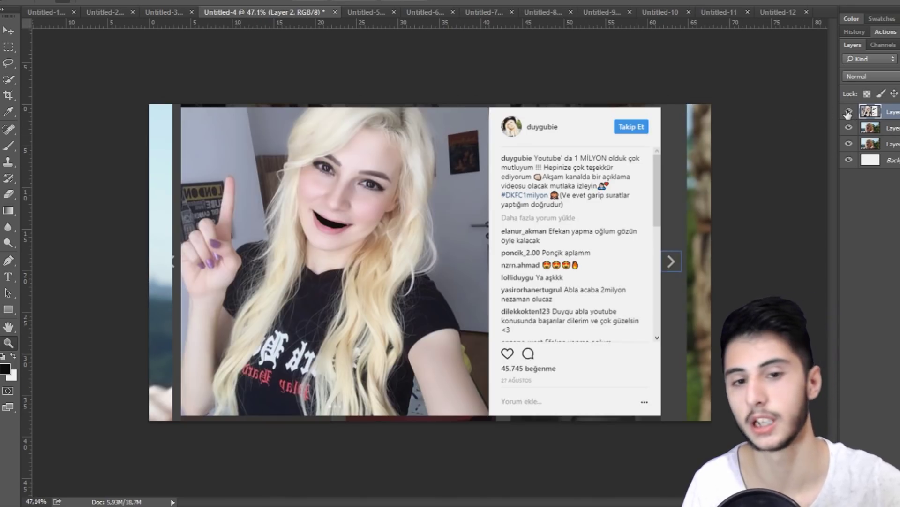
pyautogui.click(849, 113)
pyautogui.click(370, 13)
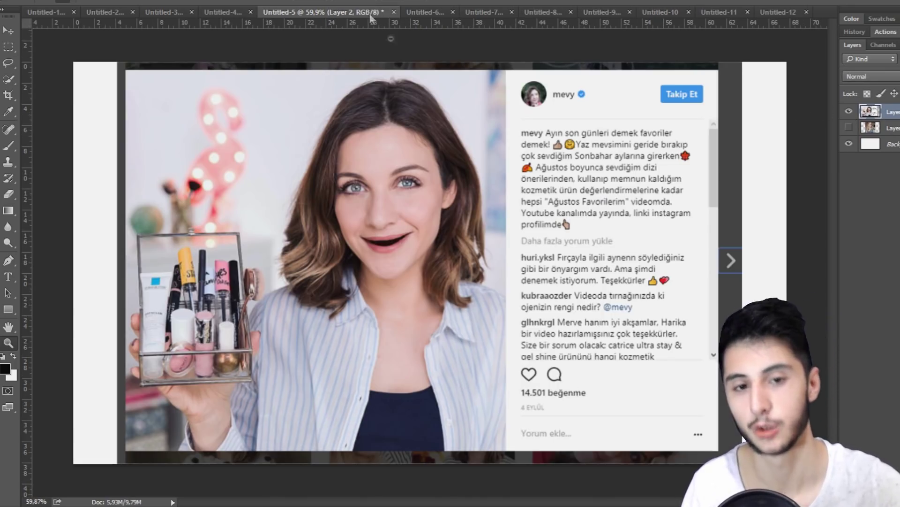
# Step: Compare the two edited portraits in Untitled-5 by toggling its picture layers' visibility, and inspect the painted mouth of the striped-shirt portrait up close
pyautogui.click(849, 111)
pyautogui.click(848, 112)
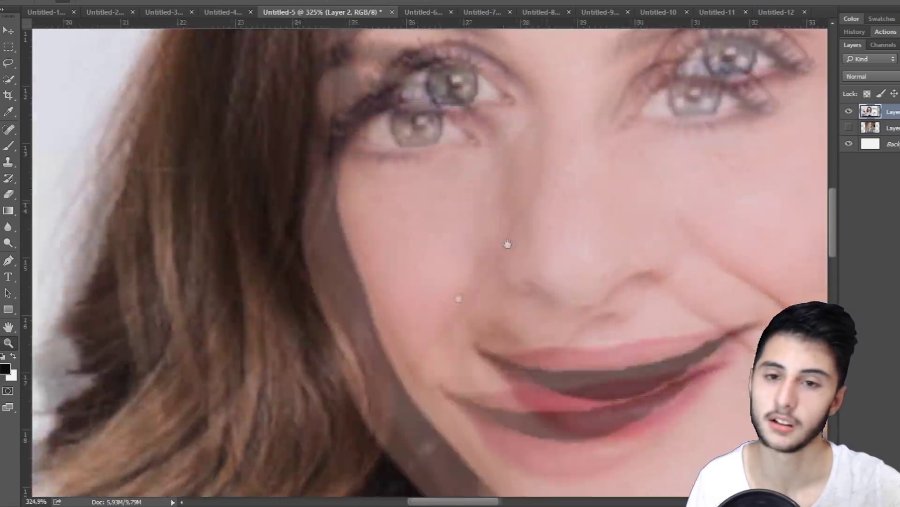
pyautogui.moveTo(507, 244); pyautogui.dragTo(387, 374)
pyautogui.moveTo(467, 356); pyautogui.dragTo(399, 347)
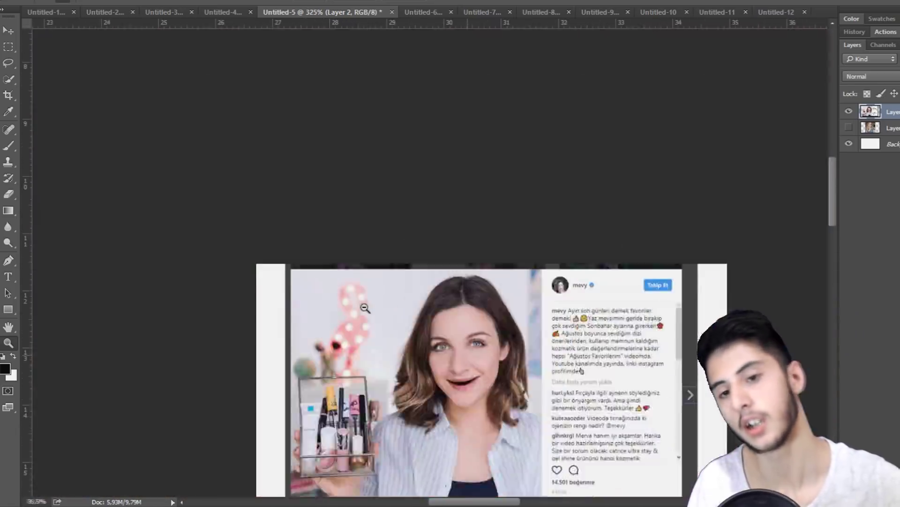
pyautogui.moveTo(396, 311); pyautogui.dragTo(408, 311)
pyautogui.click(849, 111)
pyautogui.click(849, 111)
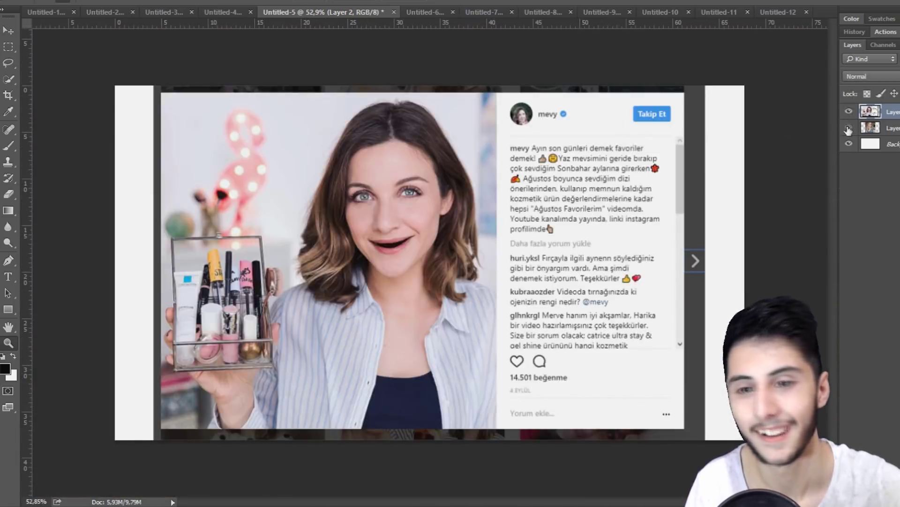
pyautogui.click(849, 112)
pyautogui.click(849, 127)
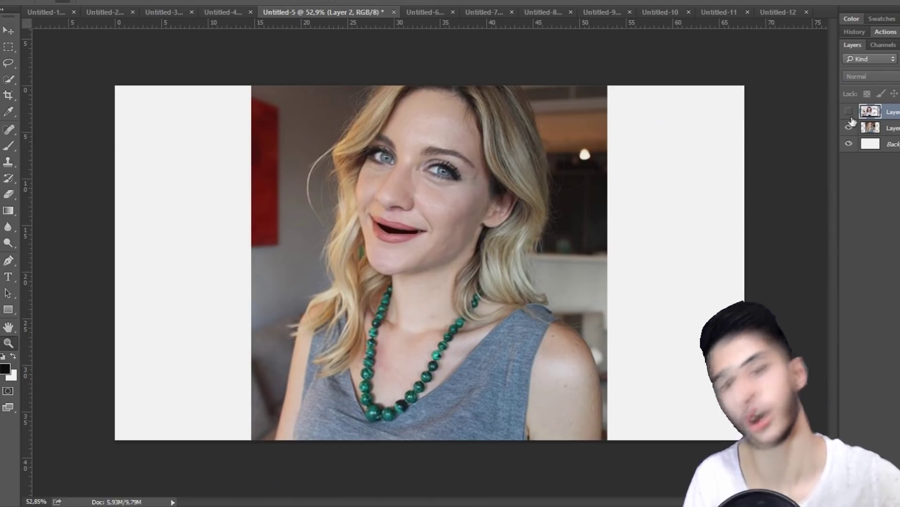
pyautogui.click(849, 112)
pyautogui.scroll(5, 378, 79)
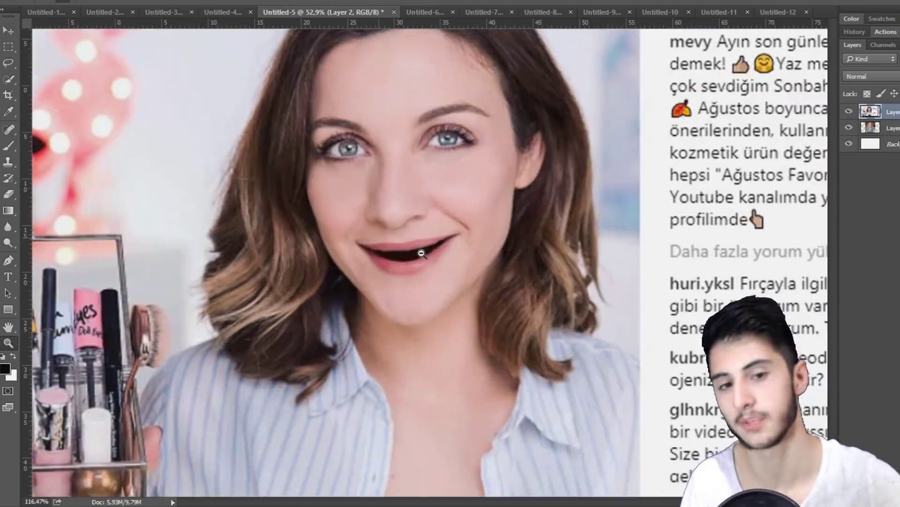
# Step: Review the couple's photo and the portrait beneath it in Untitled-6 by hiding and showing the top layer, examining the painted mouths
pyautogui.click(431, 12)
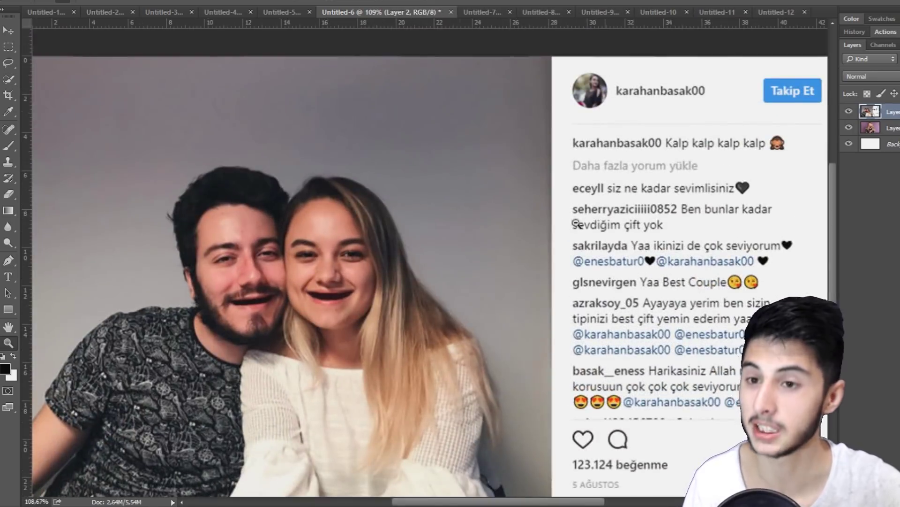
pyautogui.moveTo(463, 248); pyautogui.dragTo(485, 228)
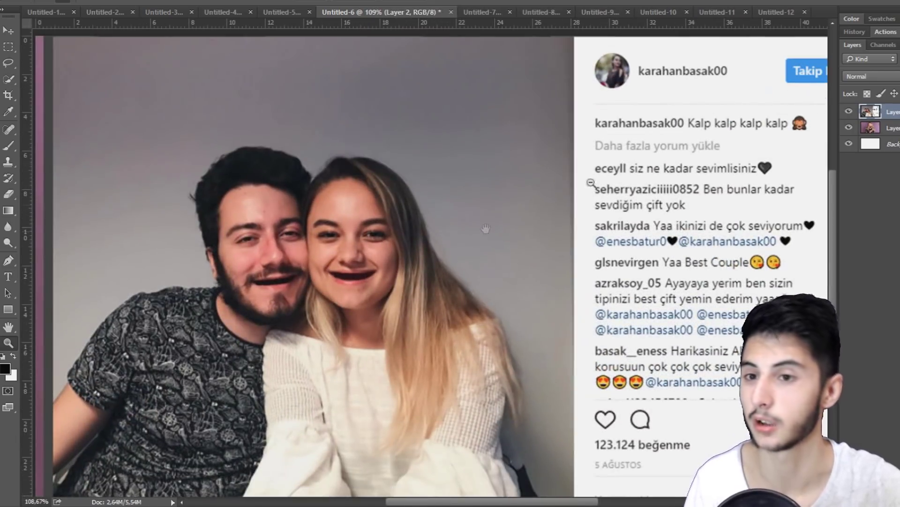
pyautogui.click(849, 111)
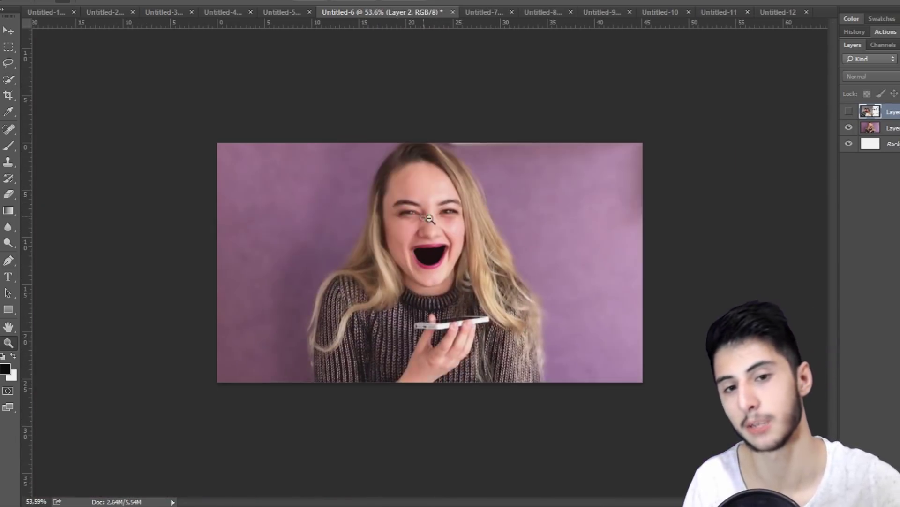
pyautogui.scroll(2, 449, 224)
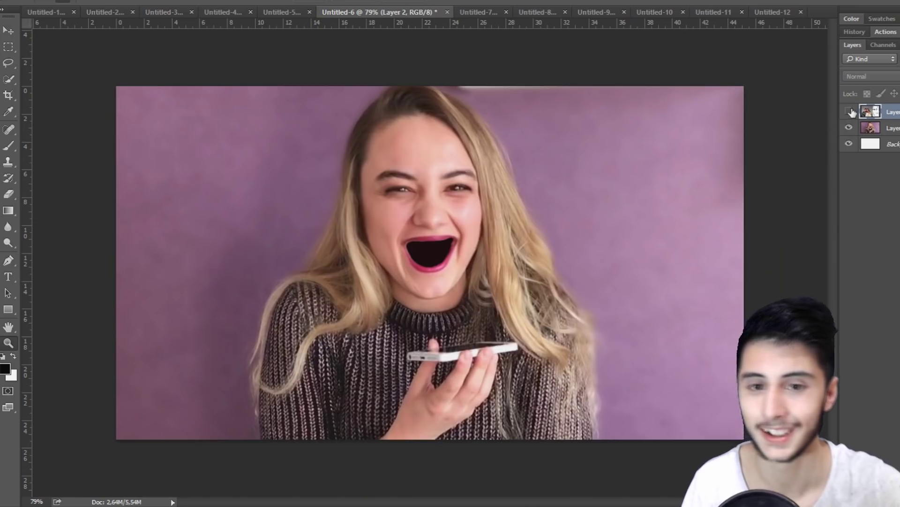
pyautogui.click(850, 111)
pyautogui.moveTo(228, 222); pyautogui.dragTo(267, 229)
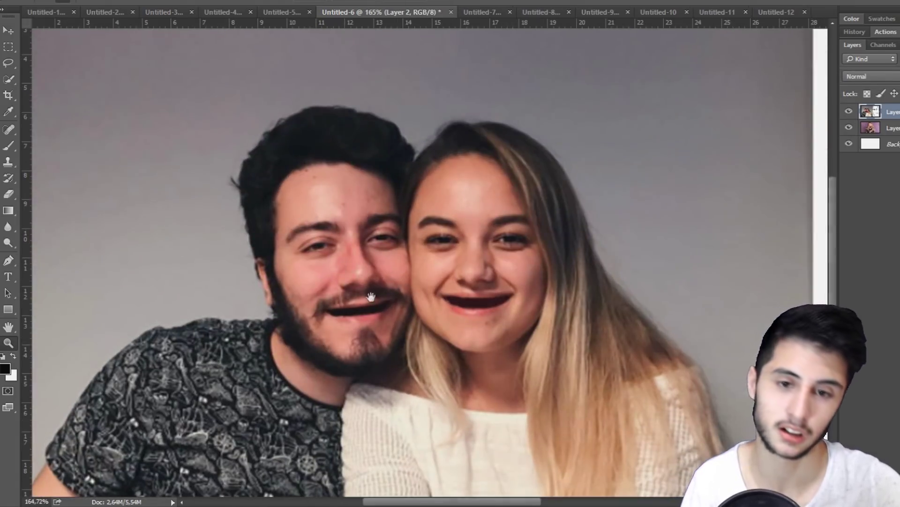
pyautogui.moveTo(395, 302); pyautogui.dragTo(406, 261)
# Step: Review the edited portraits in Untitled-7 and Untitled-8, switching in each from the top layer to the picture layer directly beneath it
pyautogui.click(483, 12)
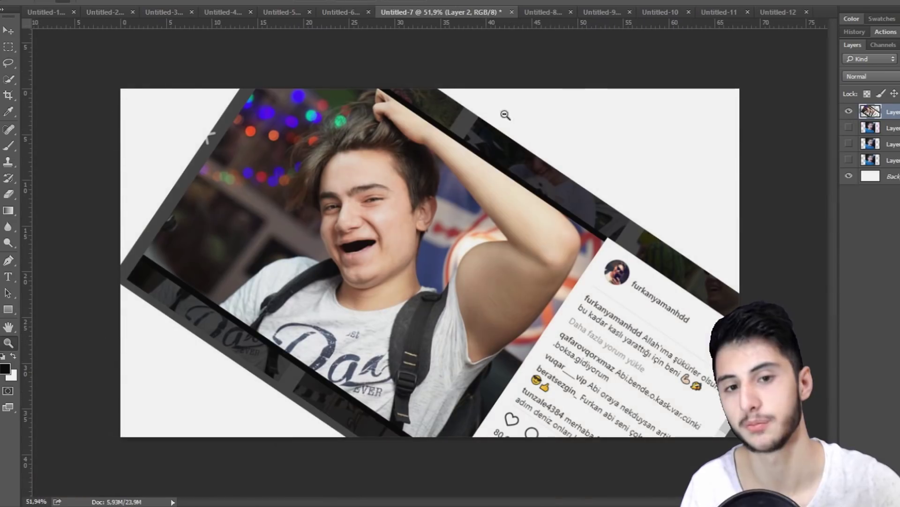
pyautogui.scroll(-3, 489, 189)
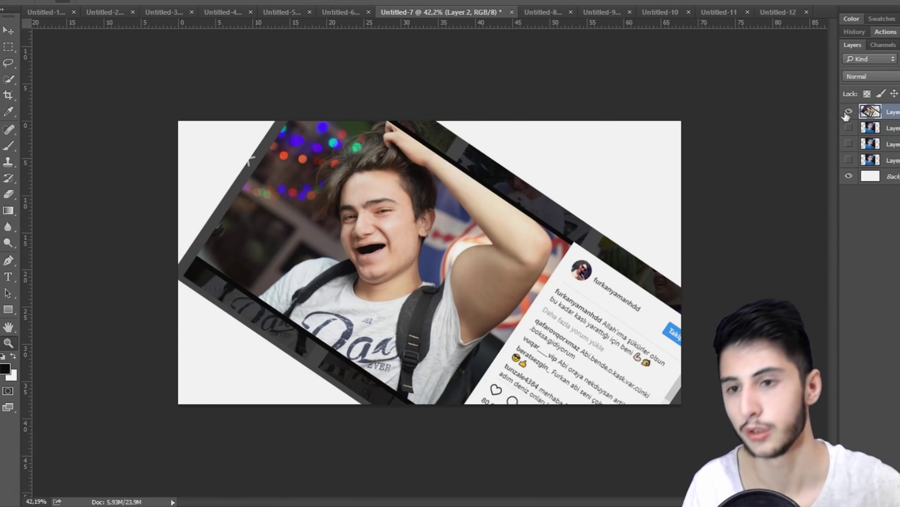
pyautogui.click(849, 112)
pyautogui.click(850, 127)
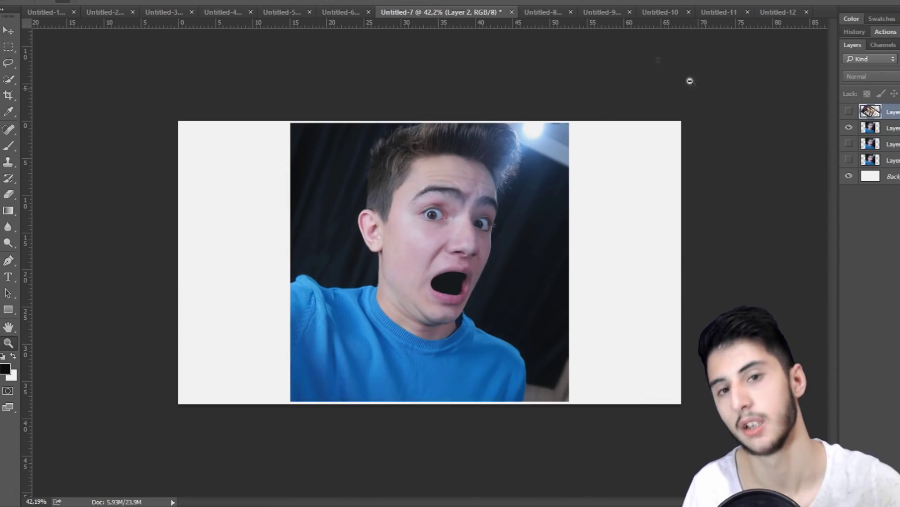
pyautogui.click(542, 14)
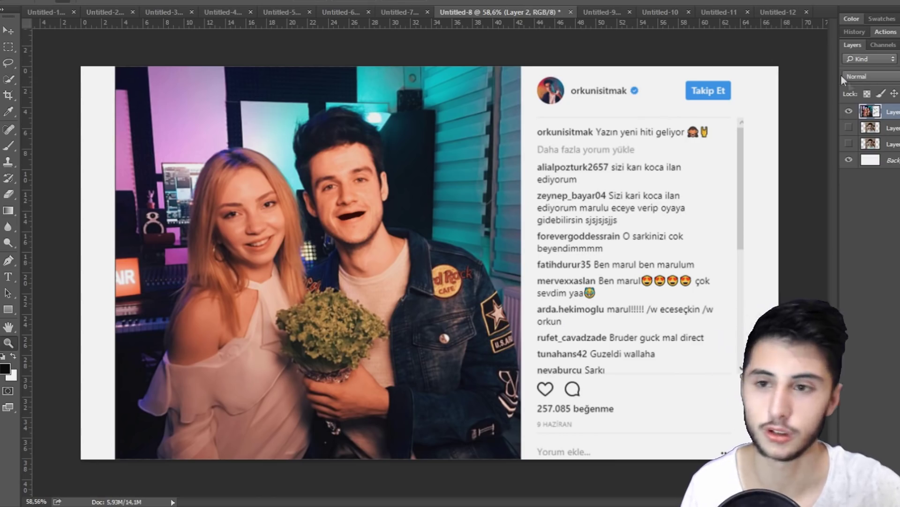
pyautogui.click(849, 128)
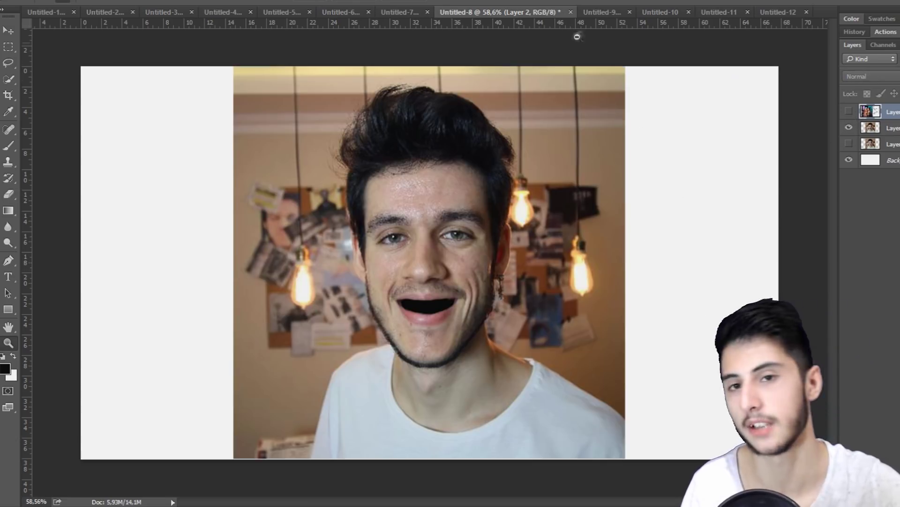
# Step: In Untitled-9, reposition the roller-coaster picture and tilt it slightly with Free Transform
pyautogui.click(590, 13)
pyautogui.moveTo(660, 172); pyautogui.dragTo(406, 182)
pyautogui.hotkey('ctrl', 't')
pyautogui.moveTo(624, 206); pyautogui.dragTo(10, 298)
pyautogui.moveTo(202, 311); pyautogui.dragTo(485, 328)
pyautogui.press('Return')
pyautogui.press('z')
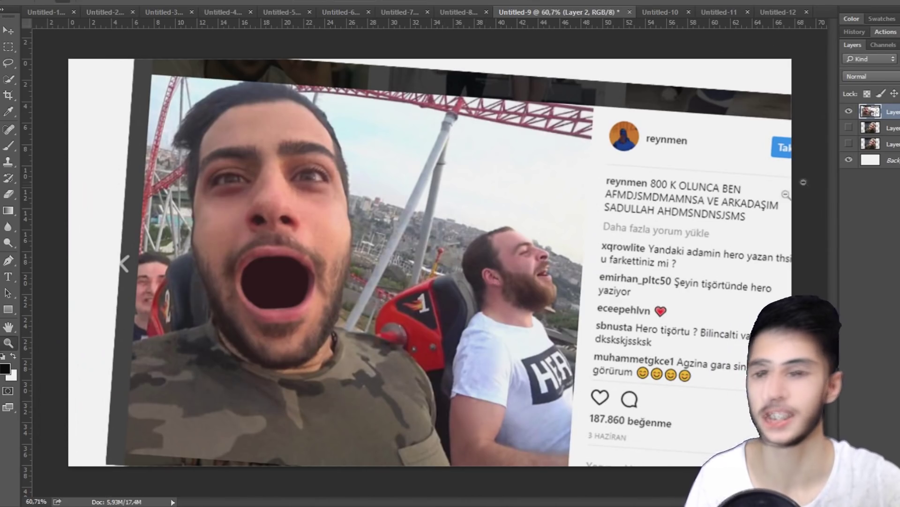
# Step: Hide the top picture layer in Untitled-9 and show the portrait layer beneath it for review
pyautogui.click(849, 111)
pyautogui.click(849, 127)
pyautogui.moveTo(669, 195)
pyautogui.mouseDown()
pyautogui.moveTo(653, 191)
pyautogui.moveTo(669, 197)
pyautogui.mouseUp()
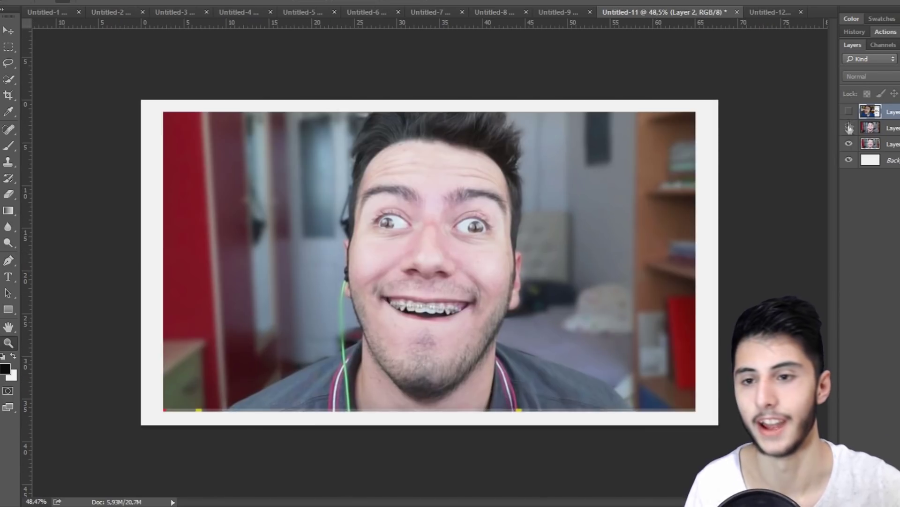
# Step: Compare the portrait with braces in Untitled-11 before and after the teeth removal by toggling its second layer's visibility
pyautogui.click(849, 127)
pyautogui.click(848, 127)
pyautogui.click(849, 130)
pyautogui.click(849, 130)
pyautogui.click(849, 130)
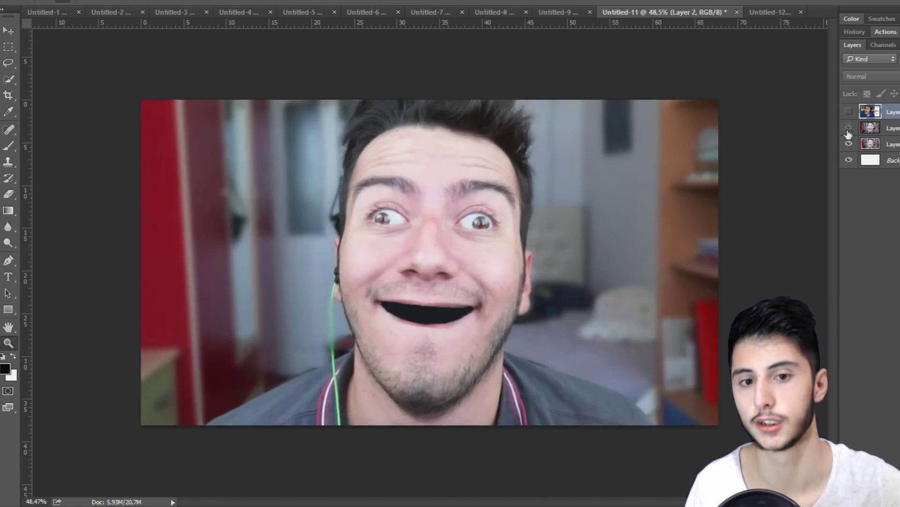
pyautogui.moveTo(513, 228)
pyautogui.mouseDown()
pyautogui.moveTo(523, 227)
pyautogui.moveTo(516, 231)
pyautogui.mouseUp()
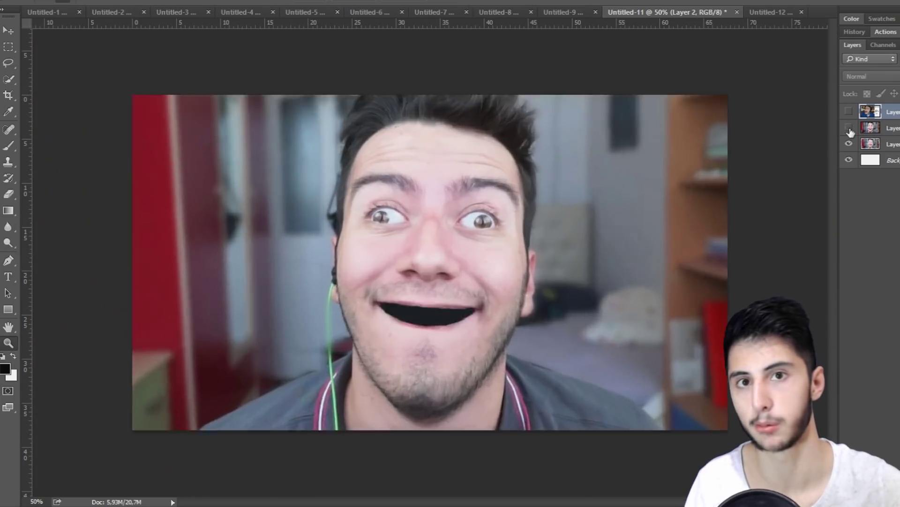
pyautogui.click(849, 129)
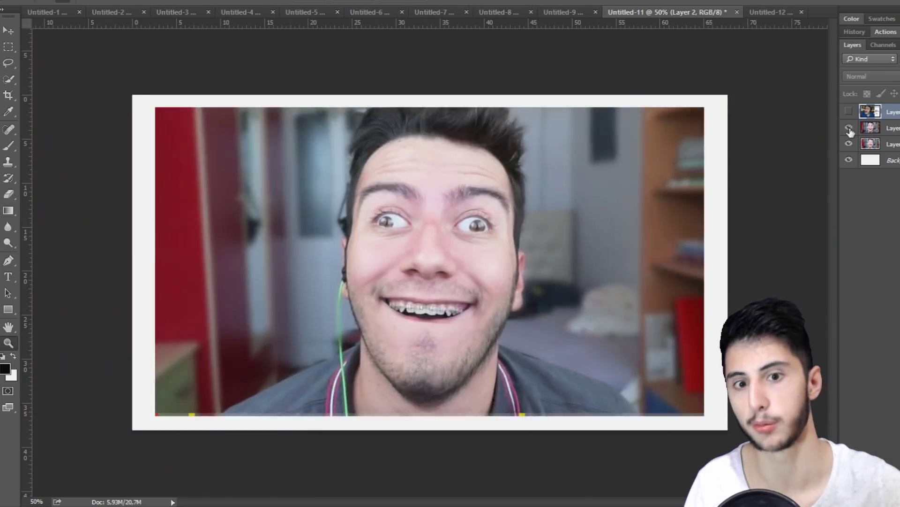
pyautogui.click(849, 129)
# Step: Review the phone portrait on Untitled-11's top layer against the layers beneath it, and bring up the bearded portrait in Untitled-12
pyautogui.moveTo(850, 129); pyautogui.dragTo(848, 113)
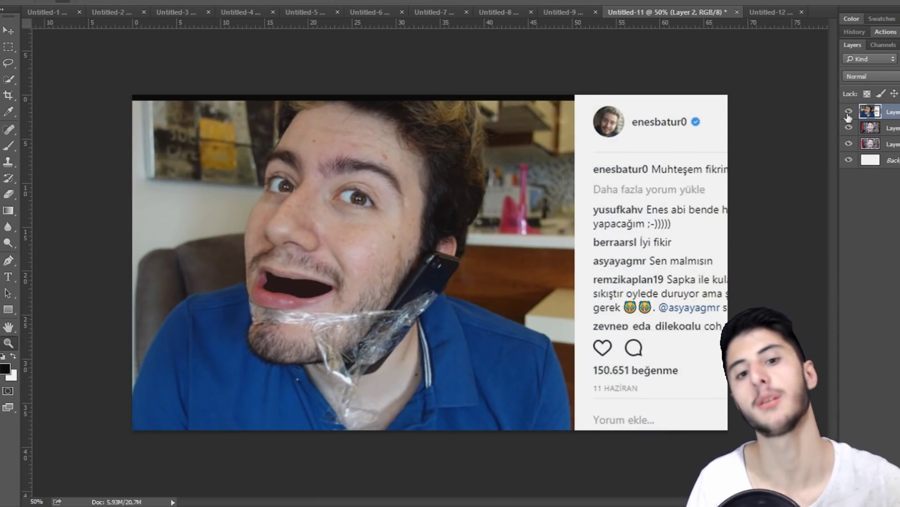
pyautogui.click(849, 112)
pyautogui.click(848, 129)
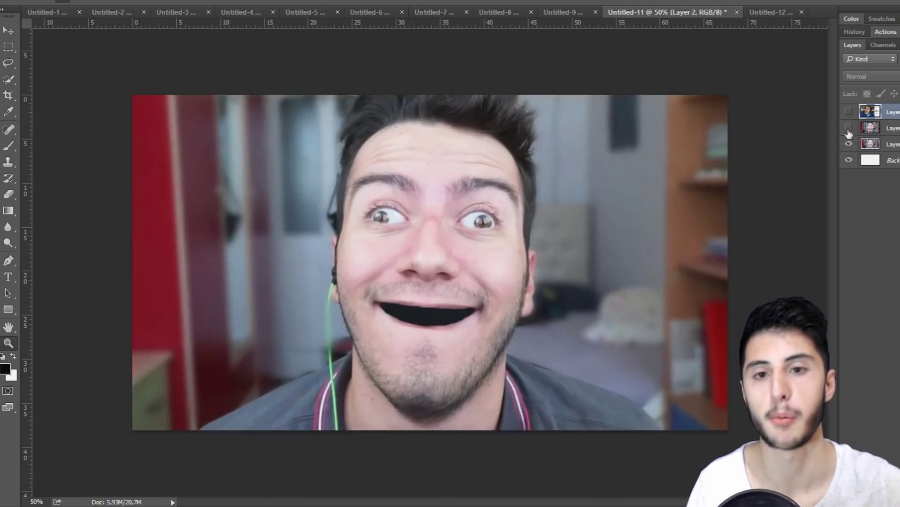
pyautogui.click(849, 129)
pyautogui.click(775, 11)
pyautogui.moveTo(572, 154)
pyautogui.mouseDown()
pyautogui.moveTo(530, 152)
pyautogui.moveTo(566, 149)
pyautogui.mouseUp()
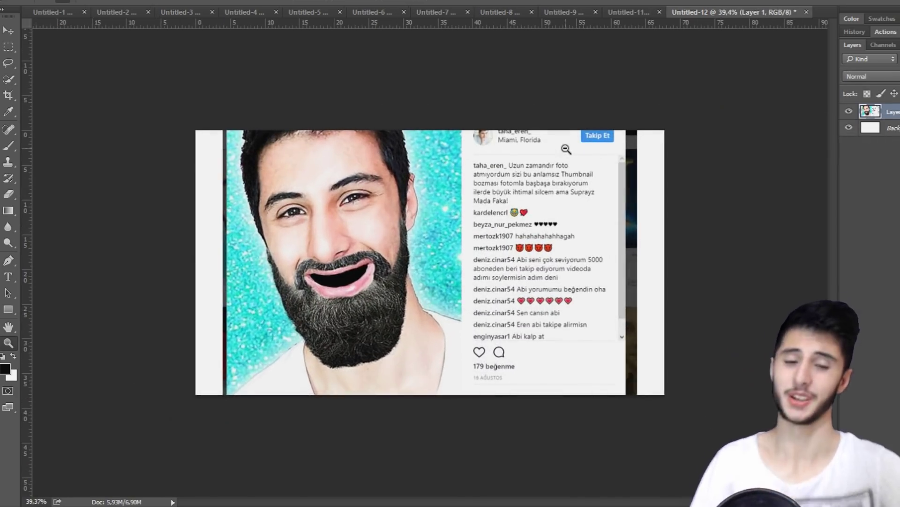